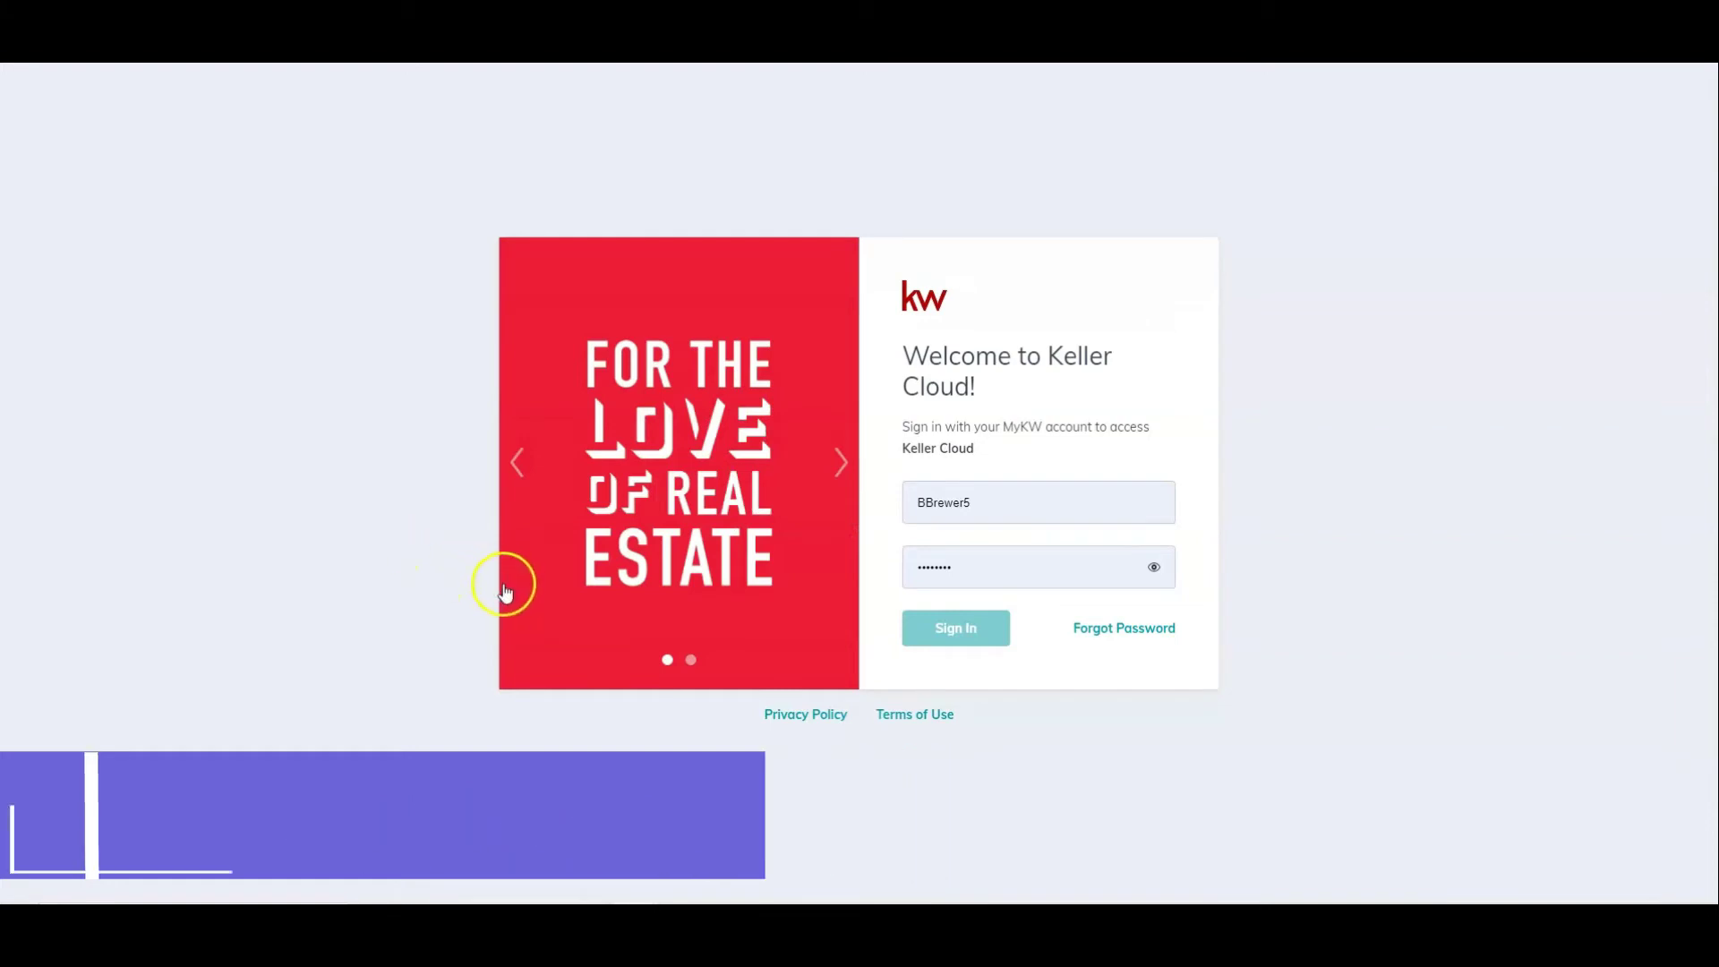
Sign in to Keller Cloud to reach the KW Command home dashboard
{"action": "left_click", "coordinate": [936, 624]}
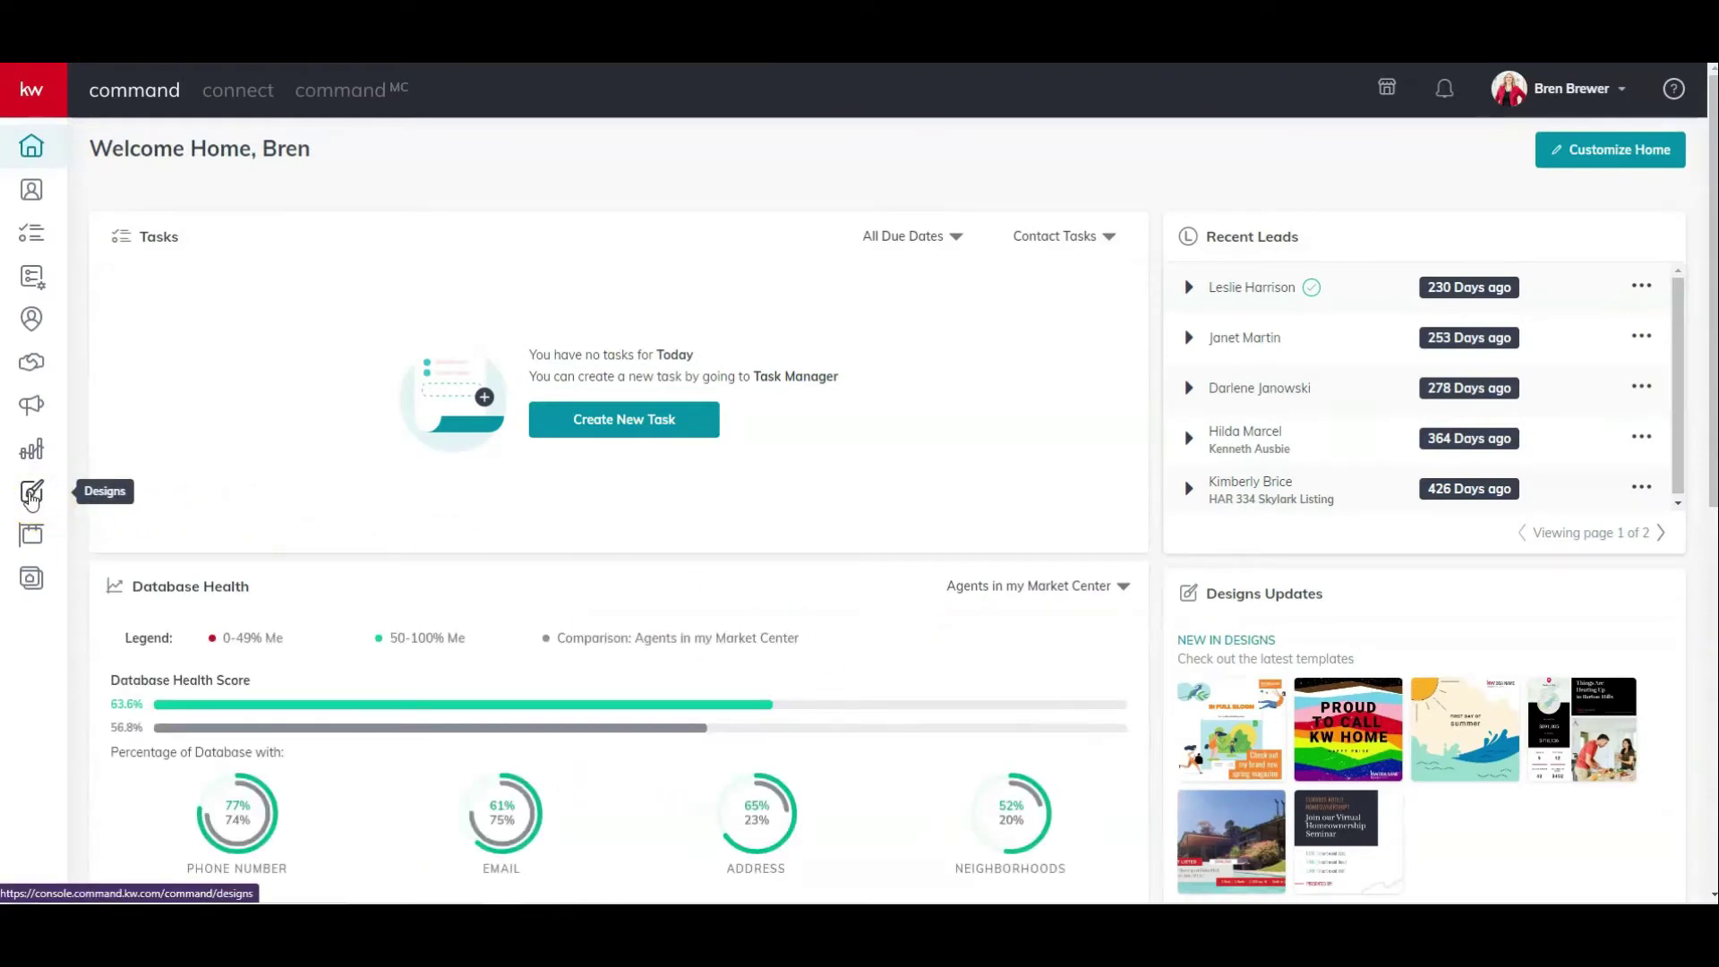
Start a new Social design from the Designs section
{"action": "left_click", "coordinate": [30, 494]}
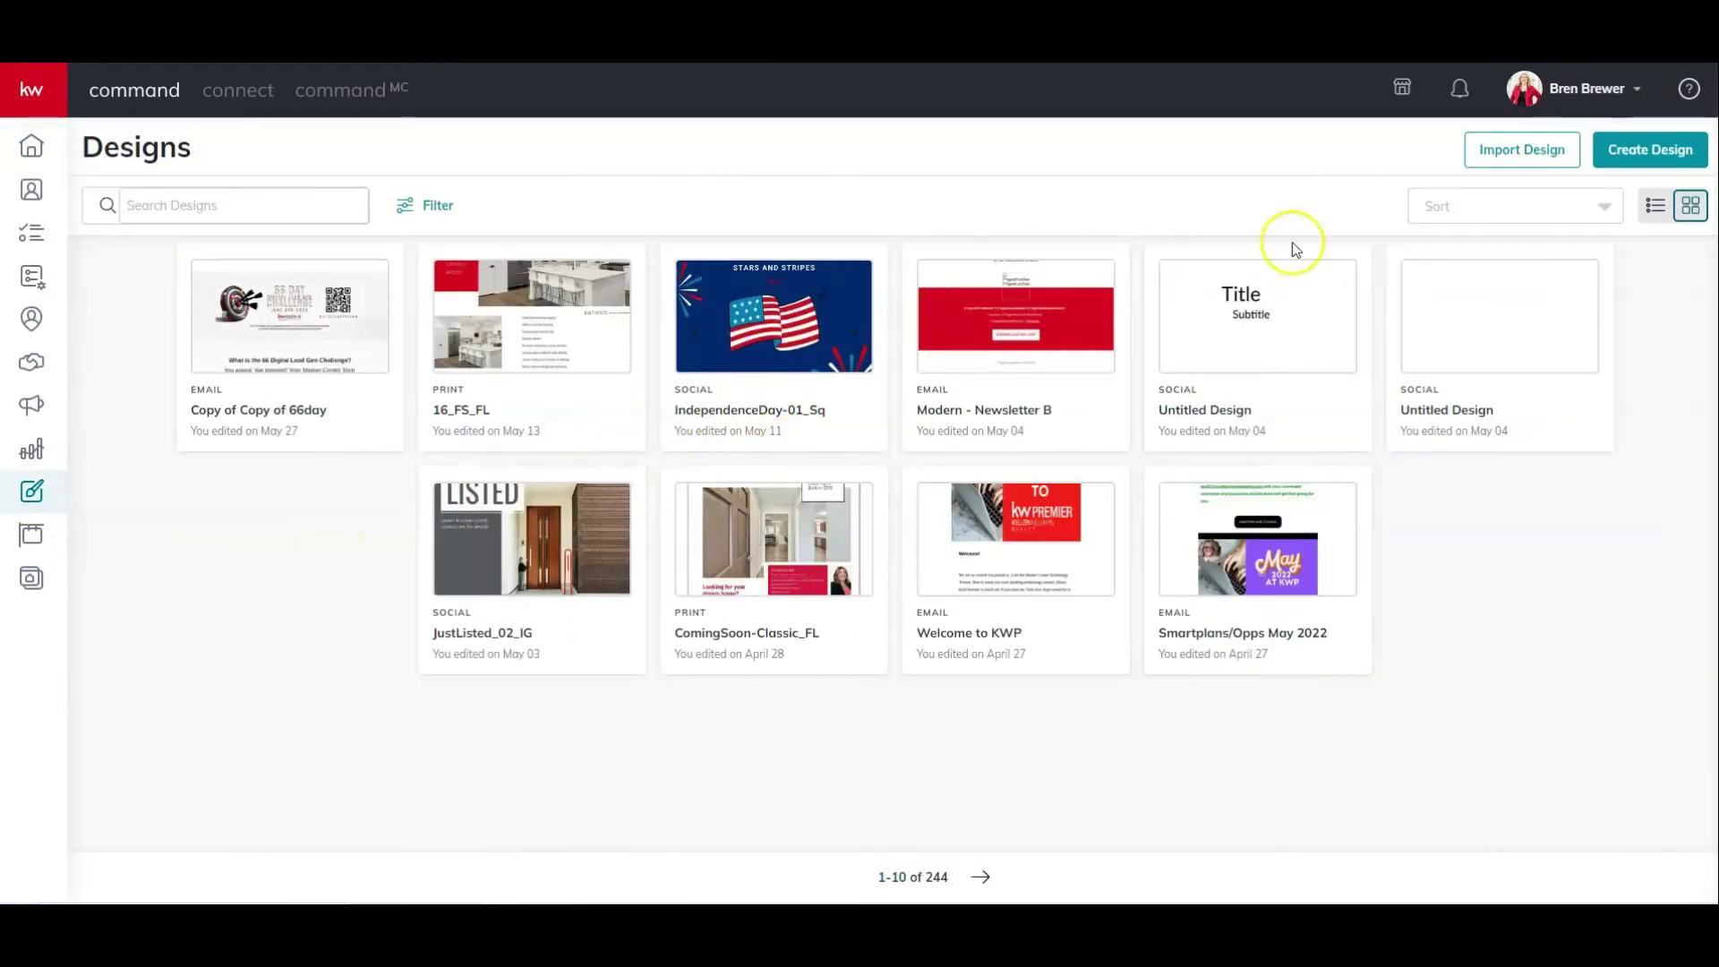
{"action": "left_click", "coordinate": [1645, 154]}
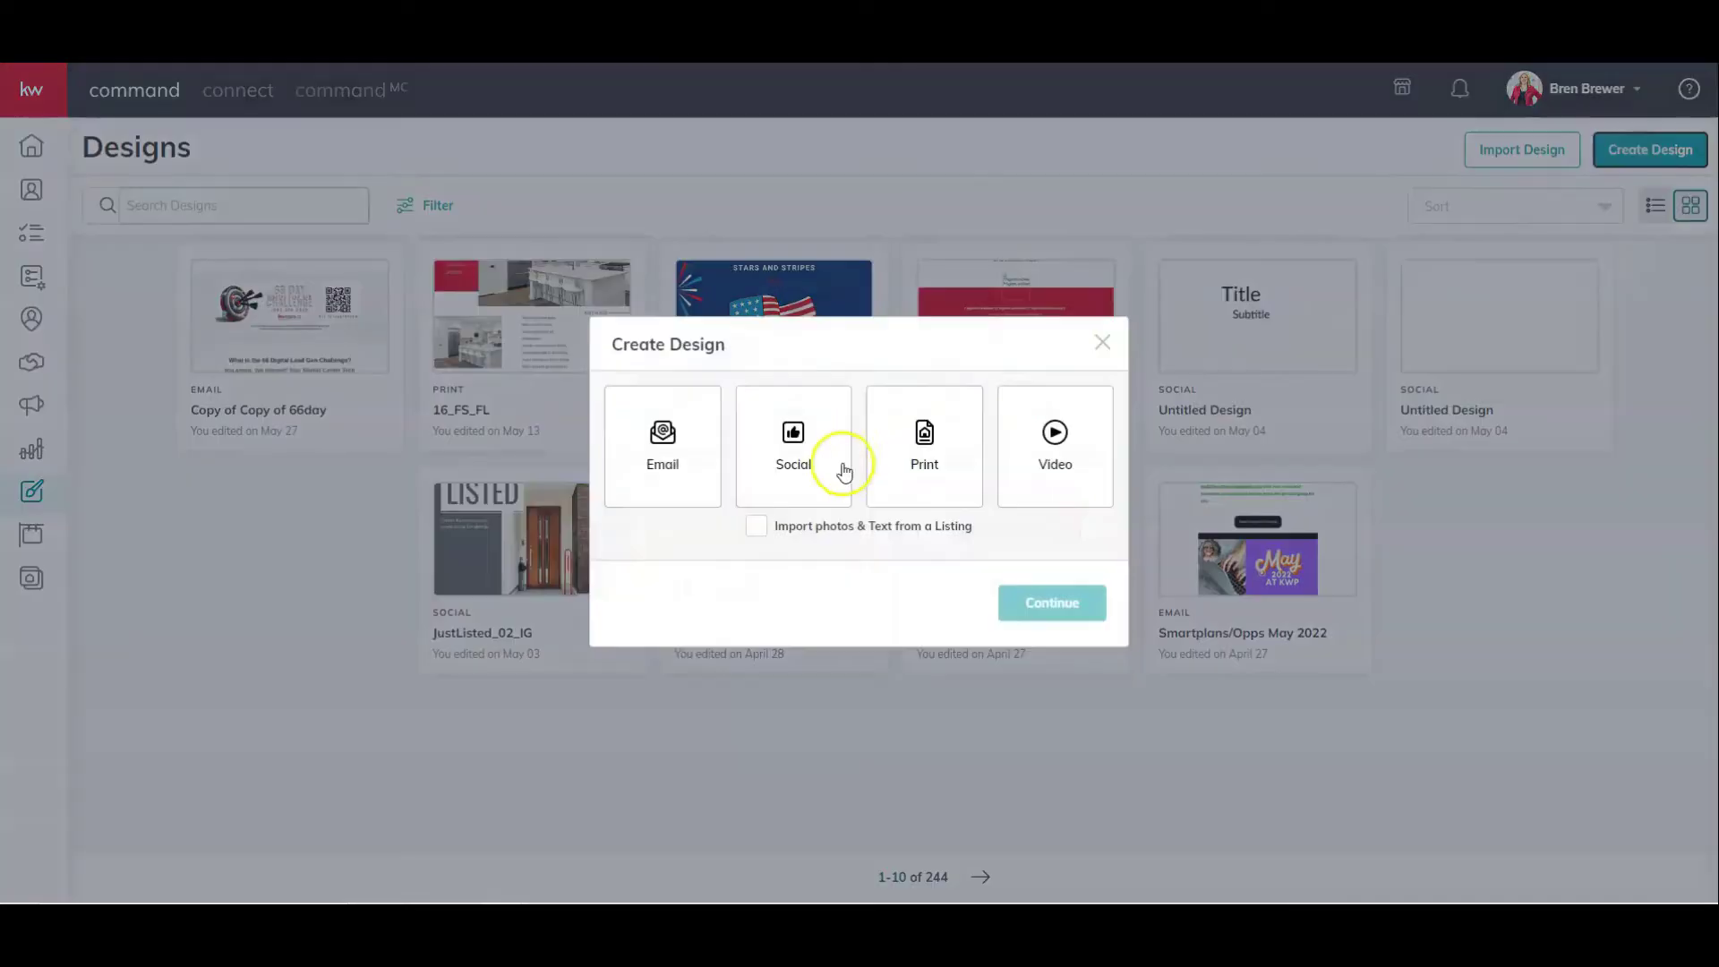
{"action": "left_click", "coordinate": [840, 474]}
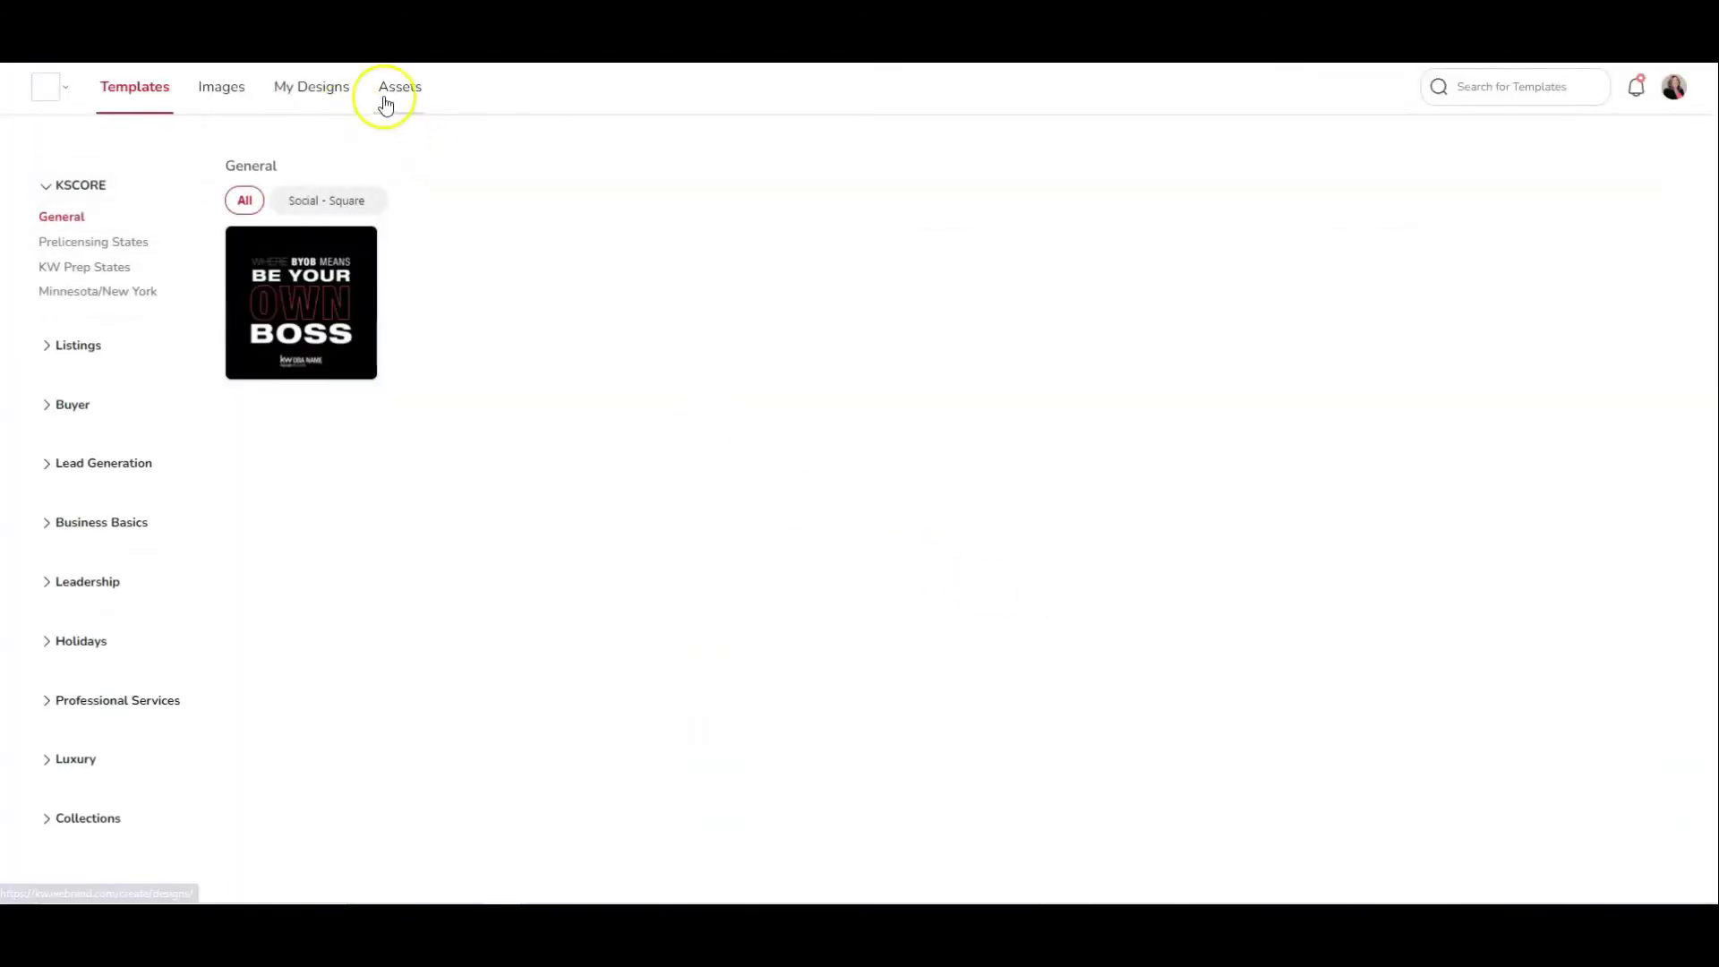
Add a red swatch (206, 1, 31) sampled from the kw logo to the Main Palette
{"action": "left_click", "coordinate": [392, 97]}
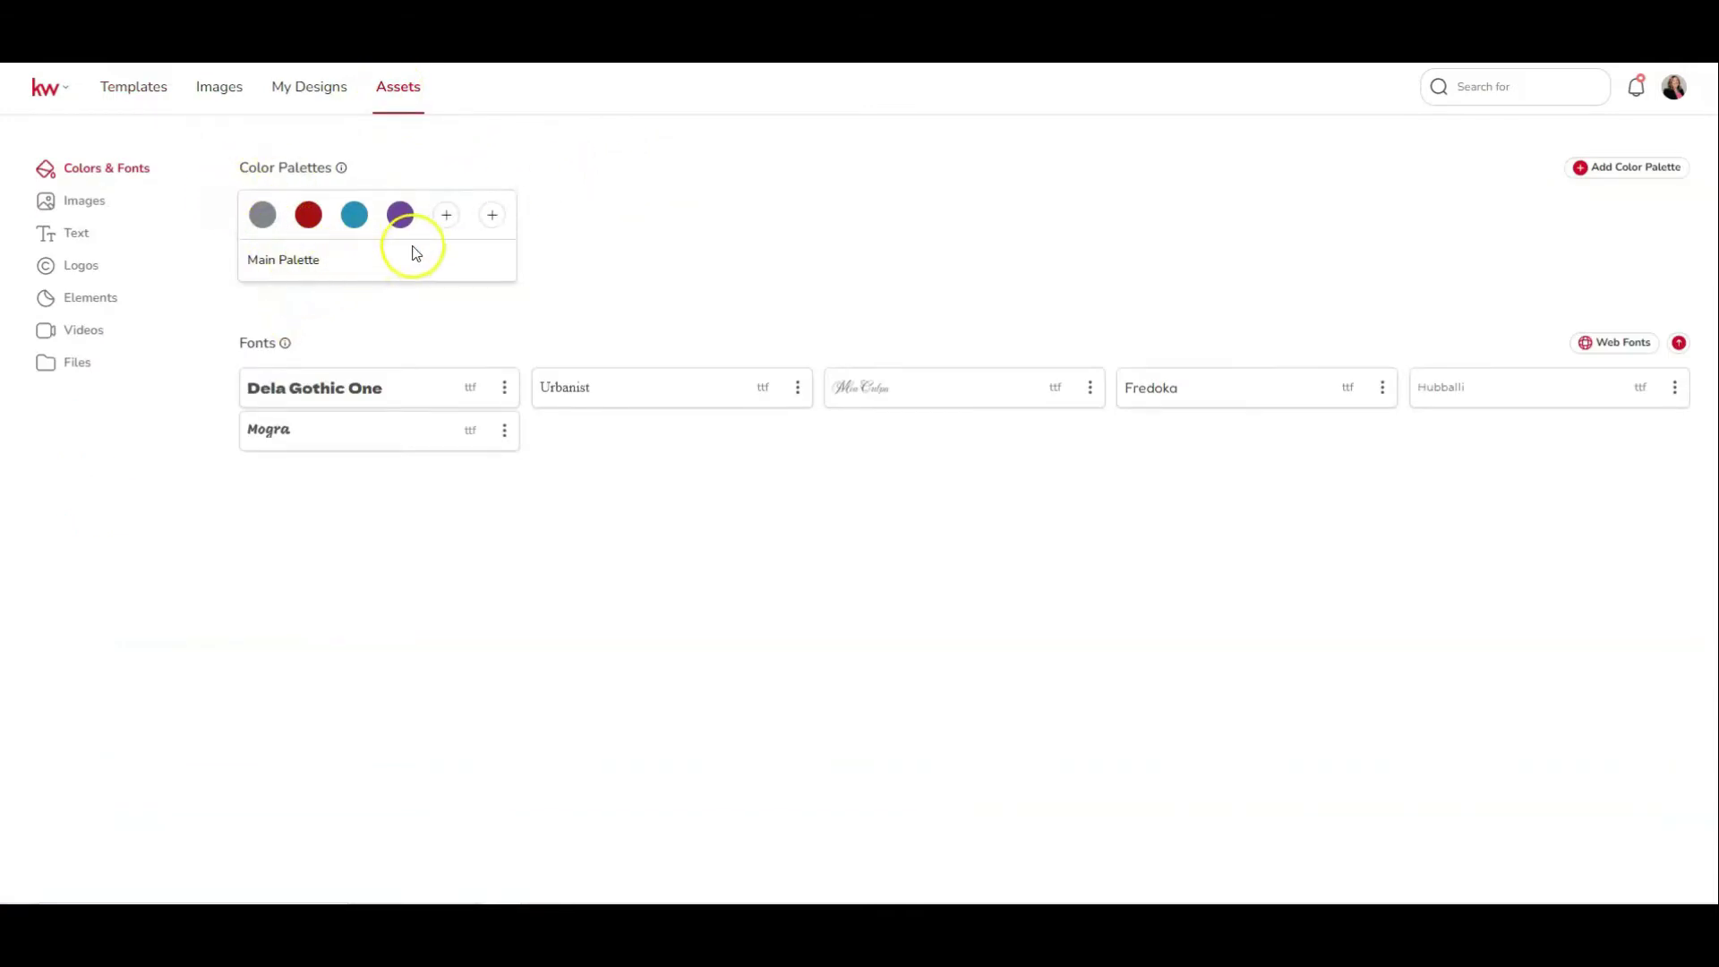
{"action": "left_click", "coordinate": [446, 216]}
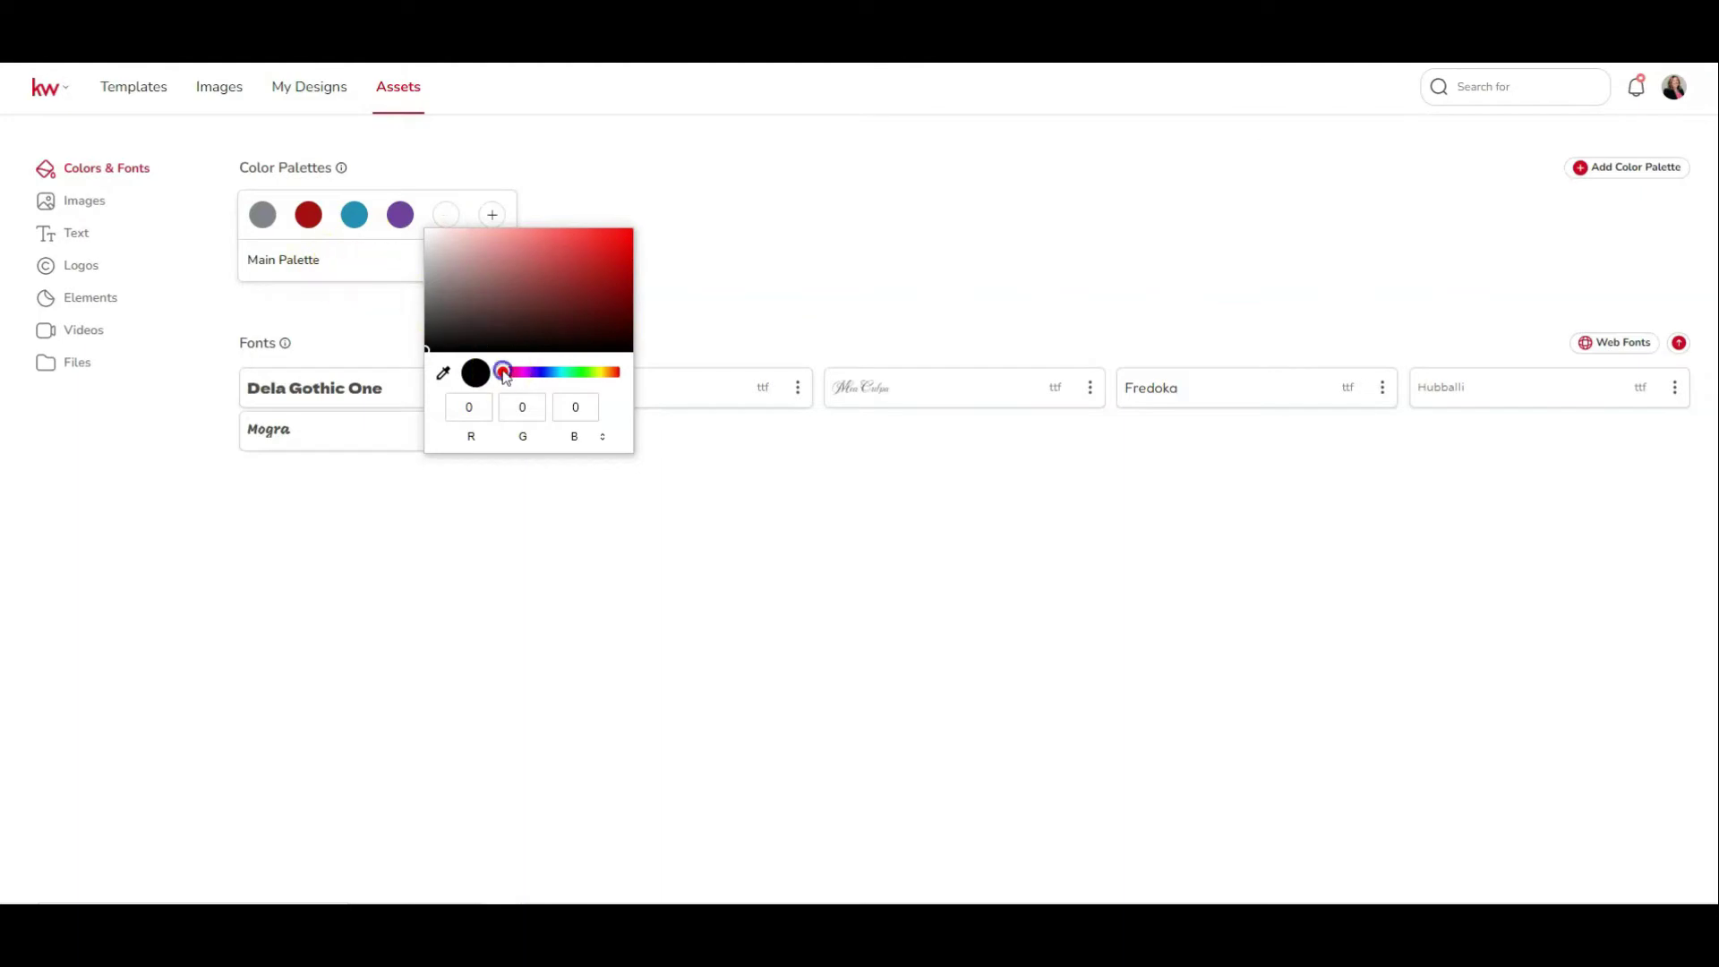
{"action": "left_click_drag", "start_coordinate": [504, 374], "coordinate": [580, 390]}
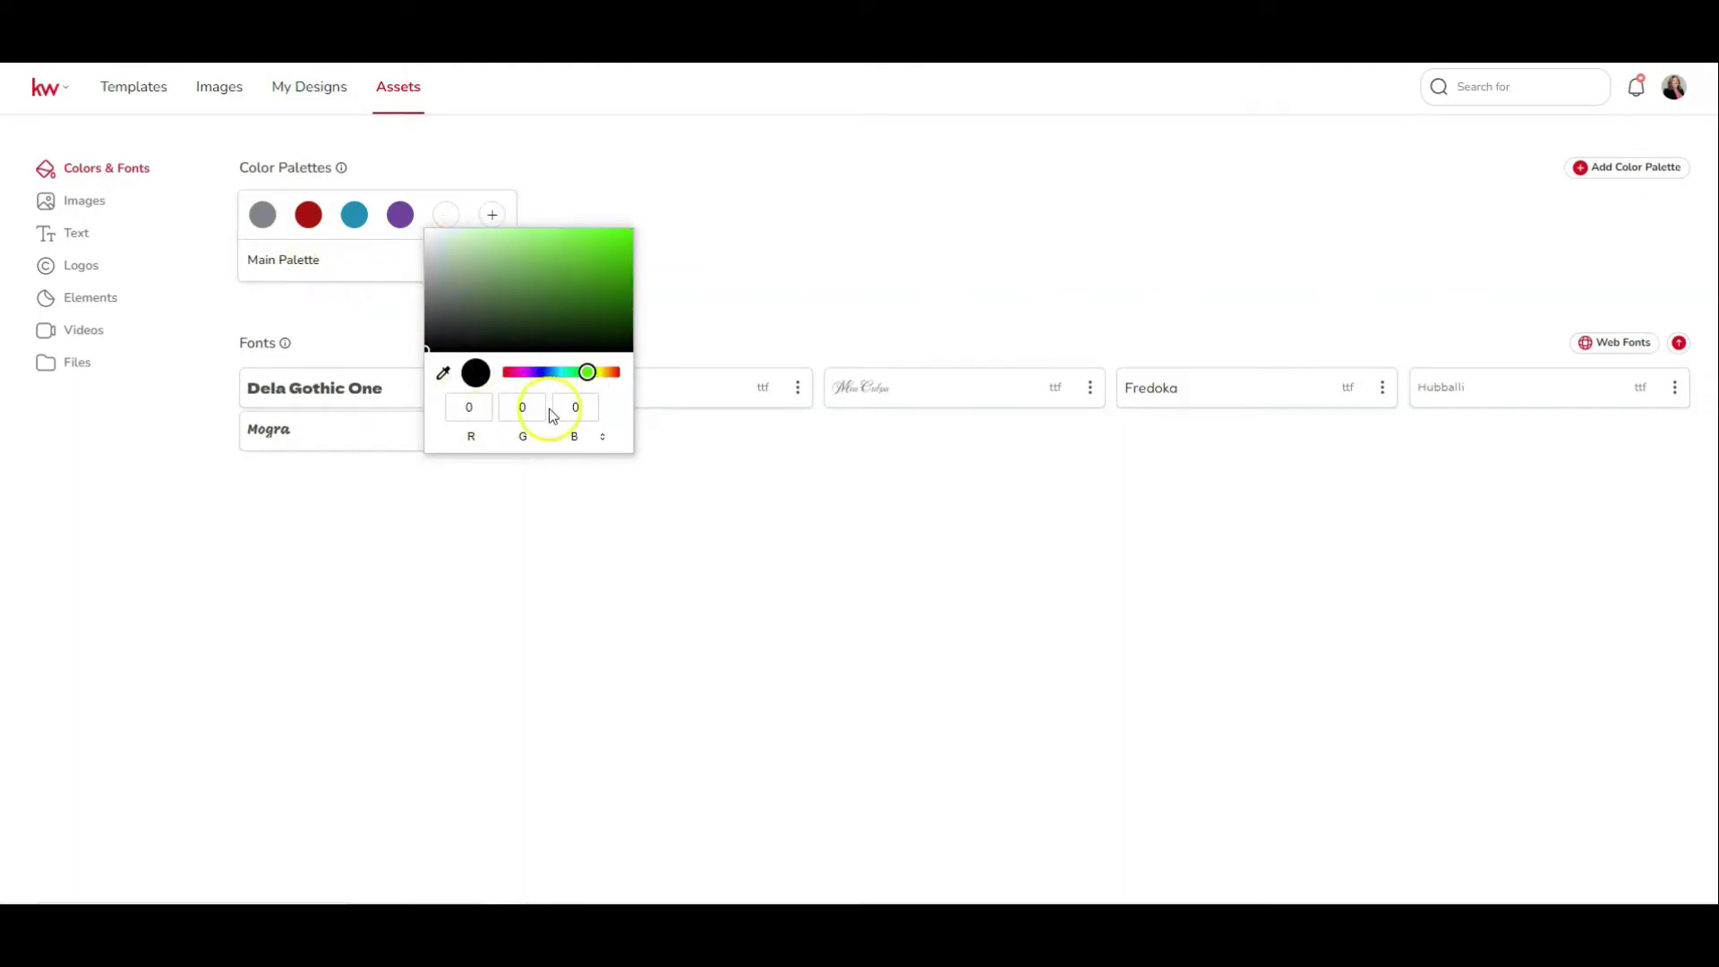
{"action": "left_click", "coordinate": [443, 375]}
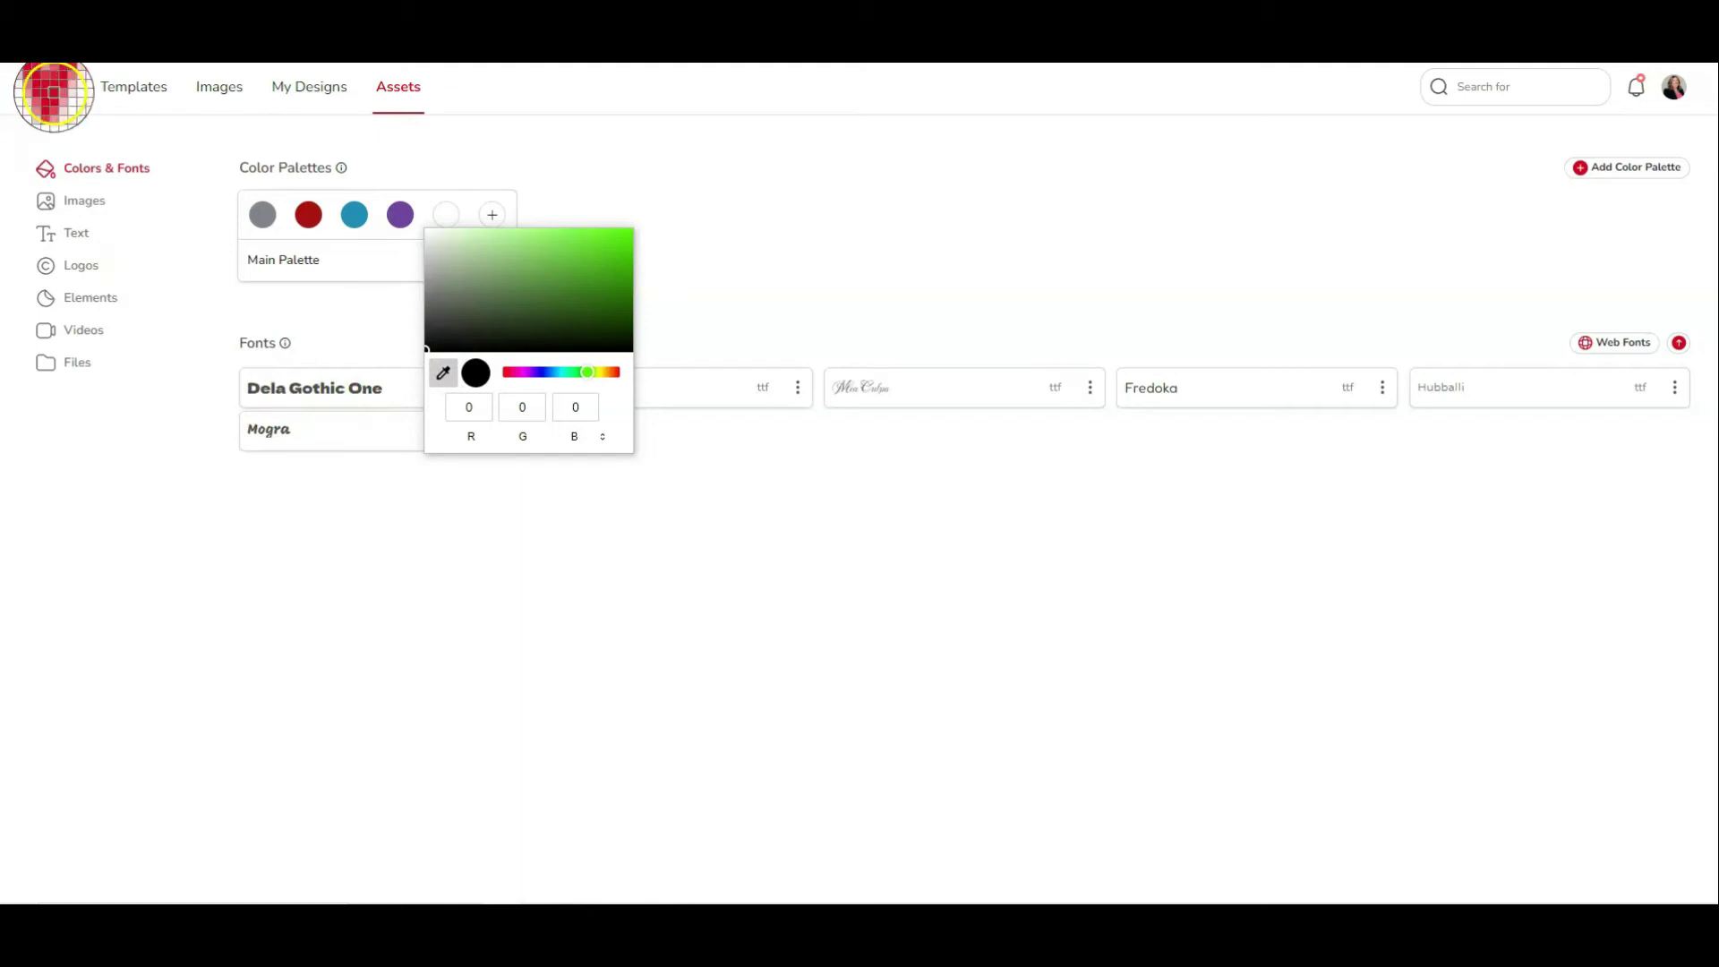
{"action": "left_click", "coordinate": [54, 99]}
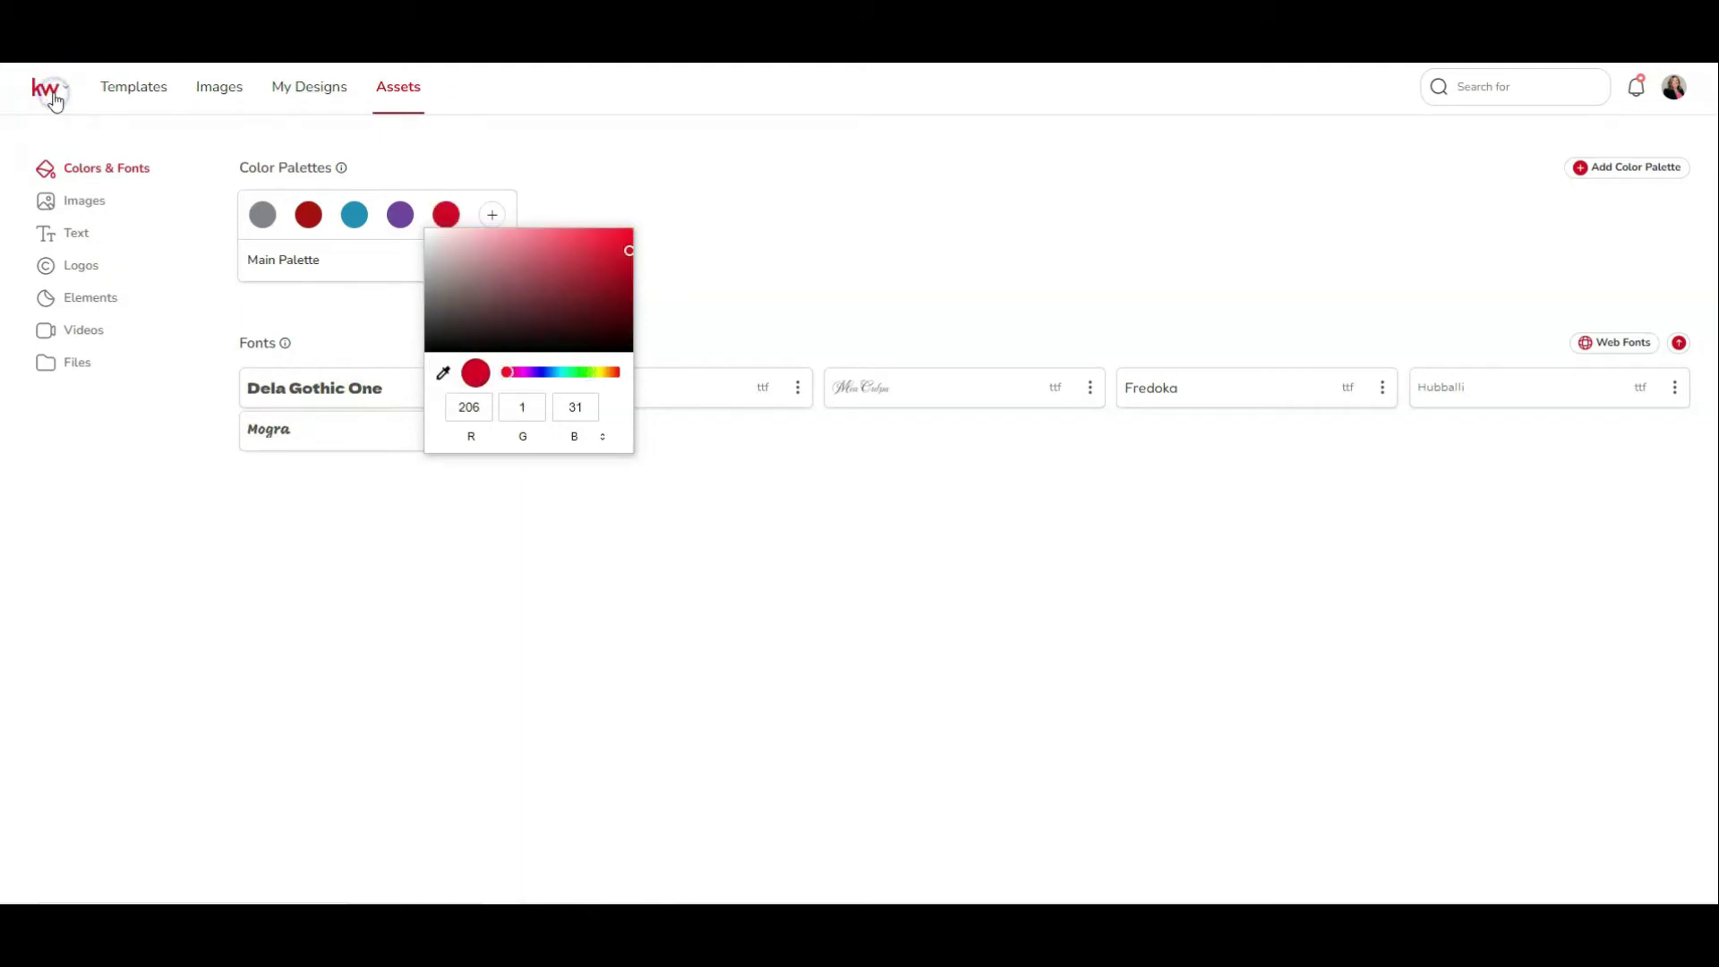
{"action": "left_click", "coordinate": [445, 220]}
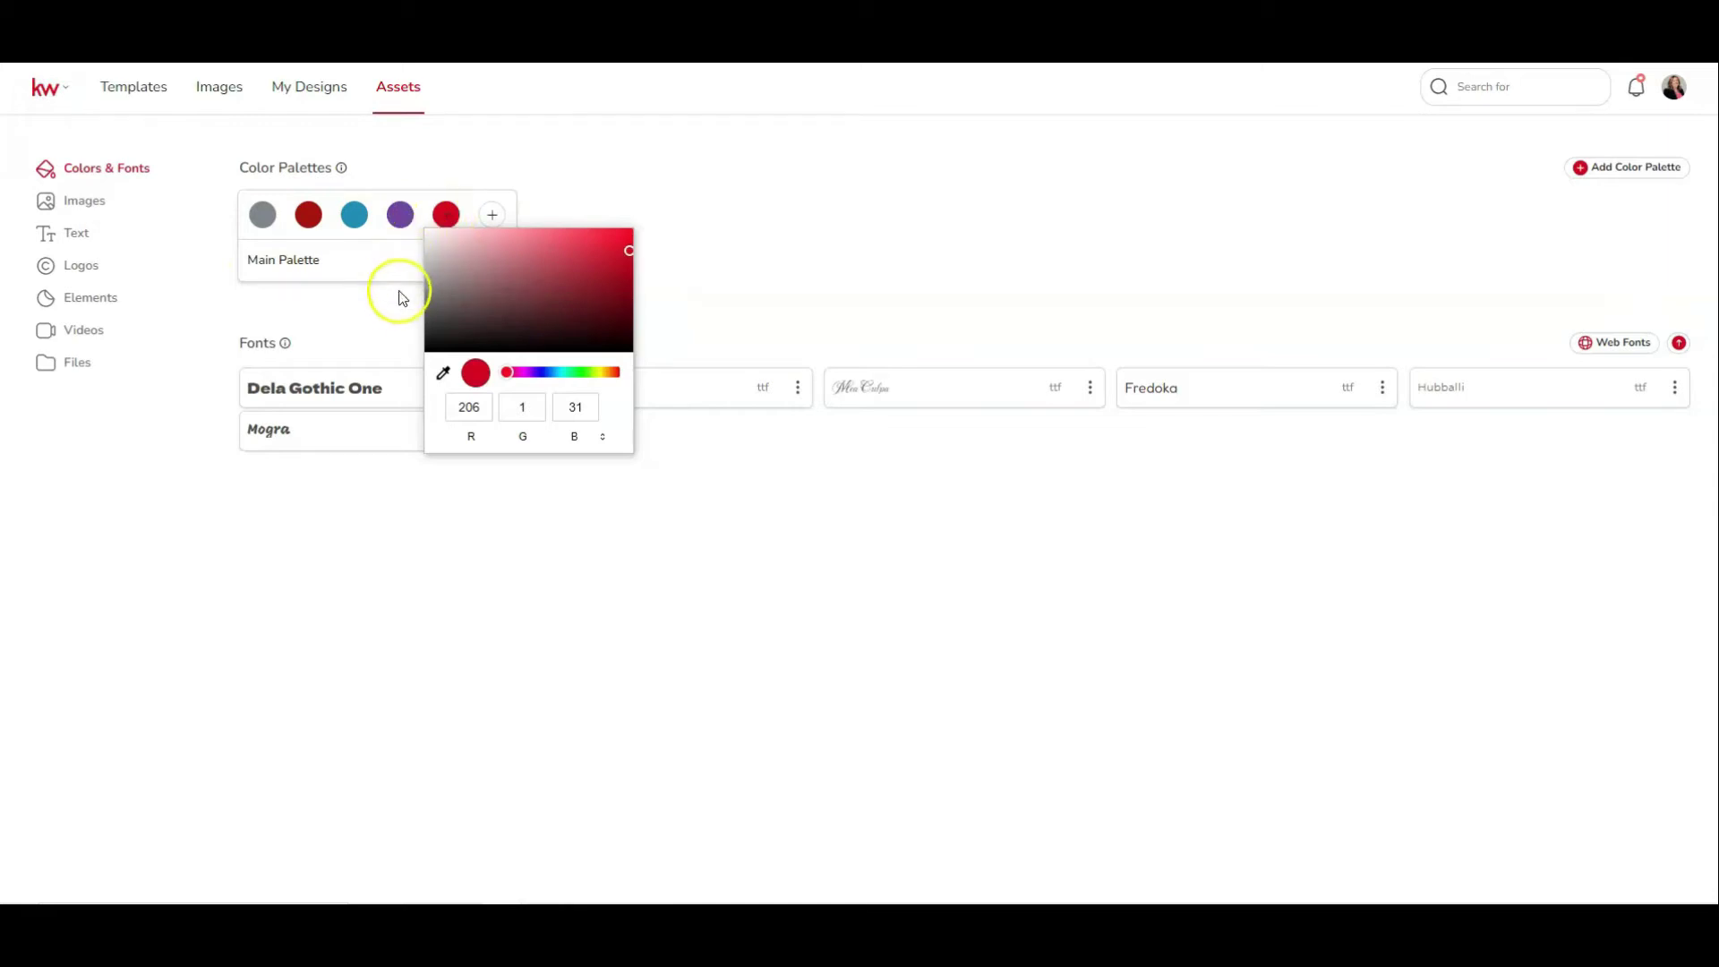
{"action": "left_click", "coordinate": [492, 472]}
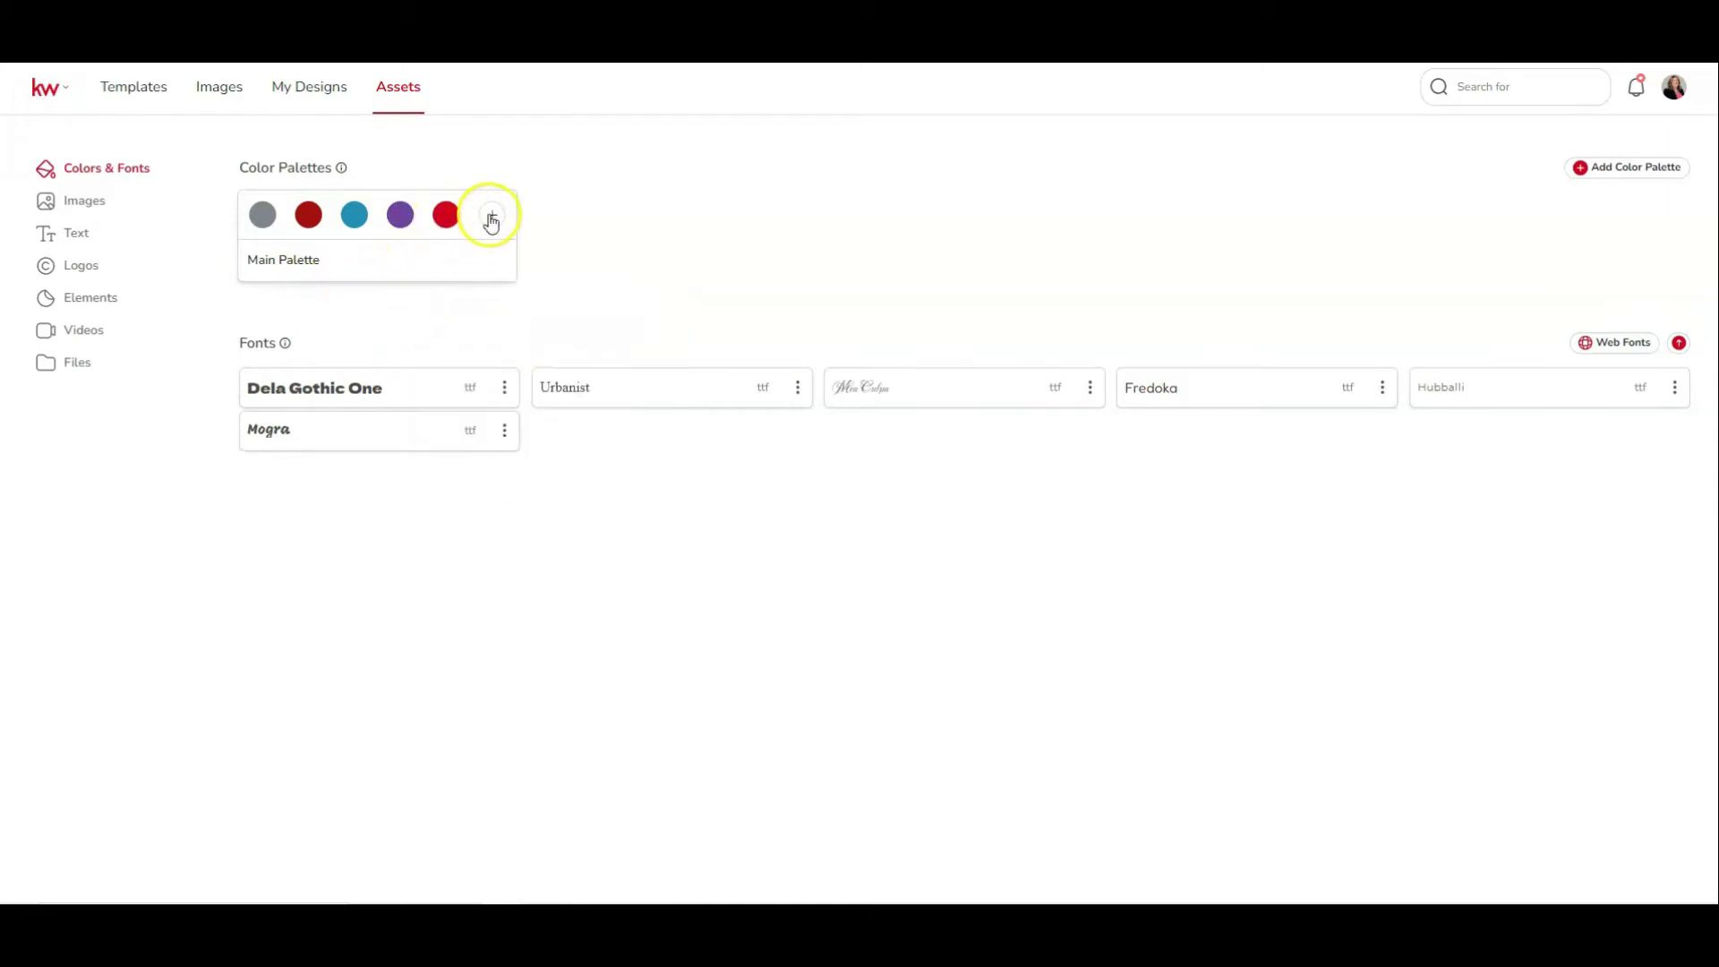
Add a blue swatch to the Main Palette
{"action": "left_click", "coordinate": [490, 221]}
{"action": "left_click_drag", "start_coordinate": [550, 376], "coordinate": [583, 376]}
{"action": "left_click", "coordinate": [642, 247]}
{"action": "left_click", "coordinate": [790, 305]}
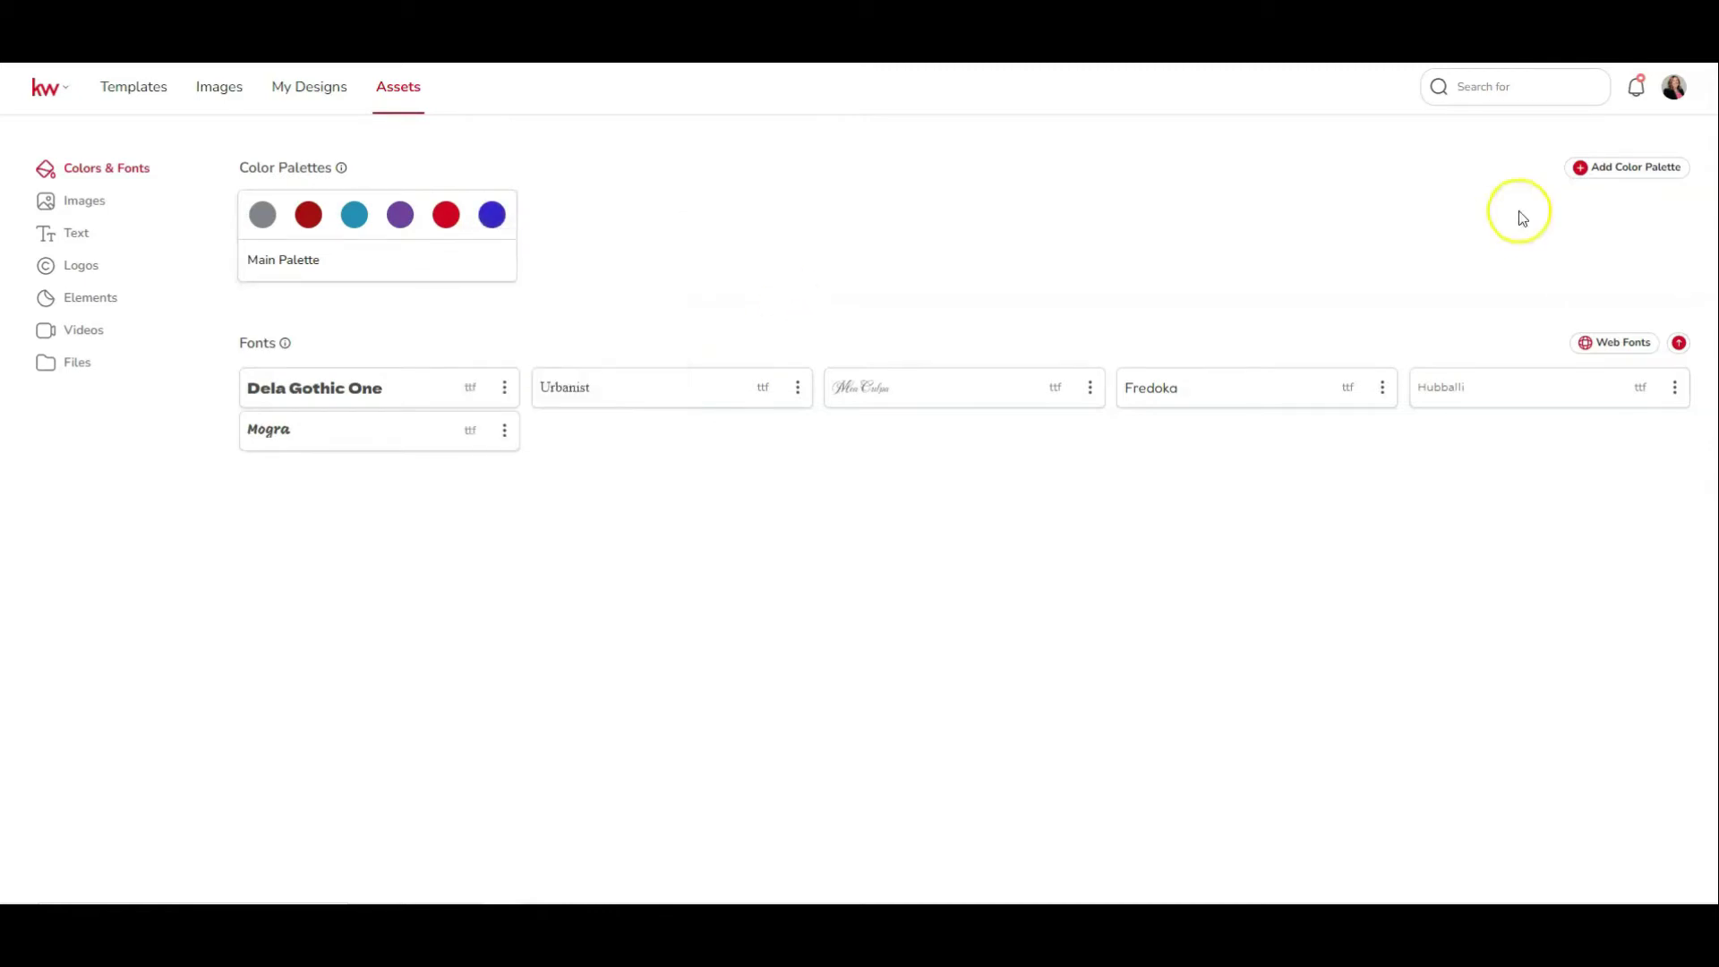
Create a new colour palette and rename it 'Brand Colors'
{"action": "left_click", "coordinate": [1639, 172]}
{"action": "left_click", "coordinate": [794, 266]}
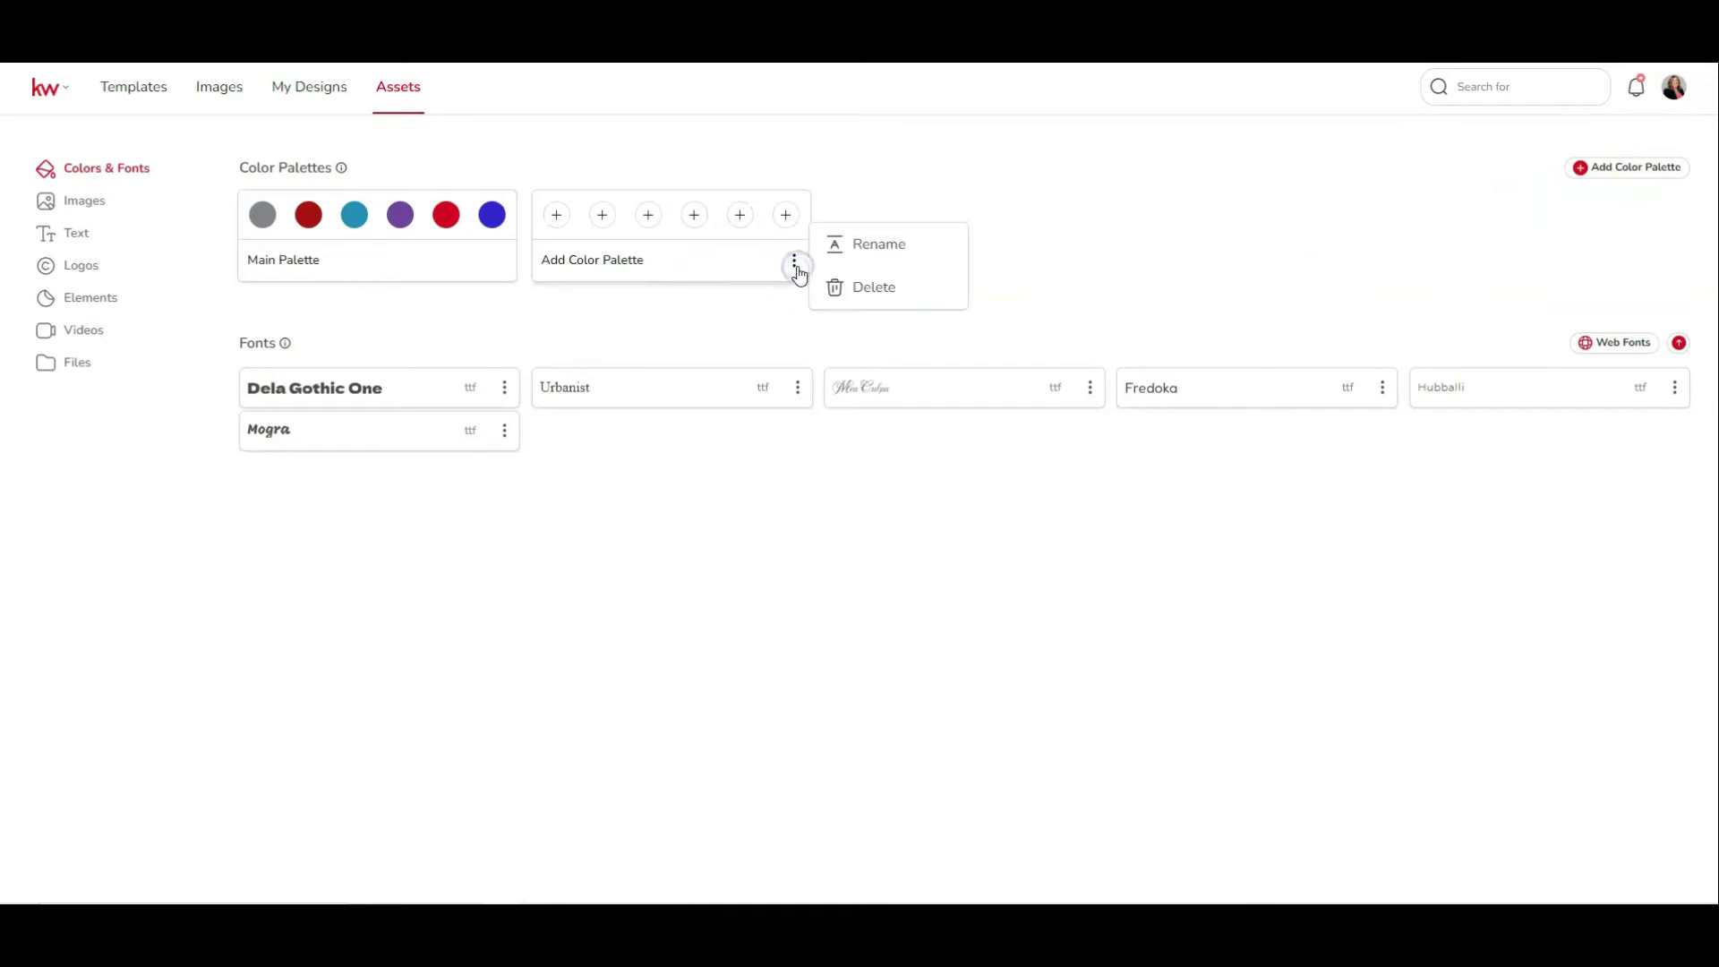
{"action": "left_click", "coordinate": [844, 246]}
{"action": "left_click_drag", "start_coordinate": [653, 268], "coordinate": [445, 262]}
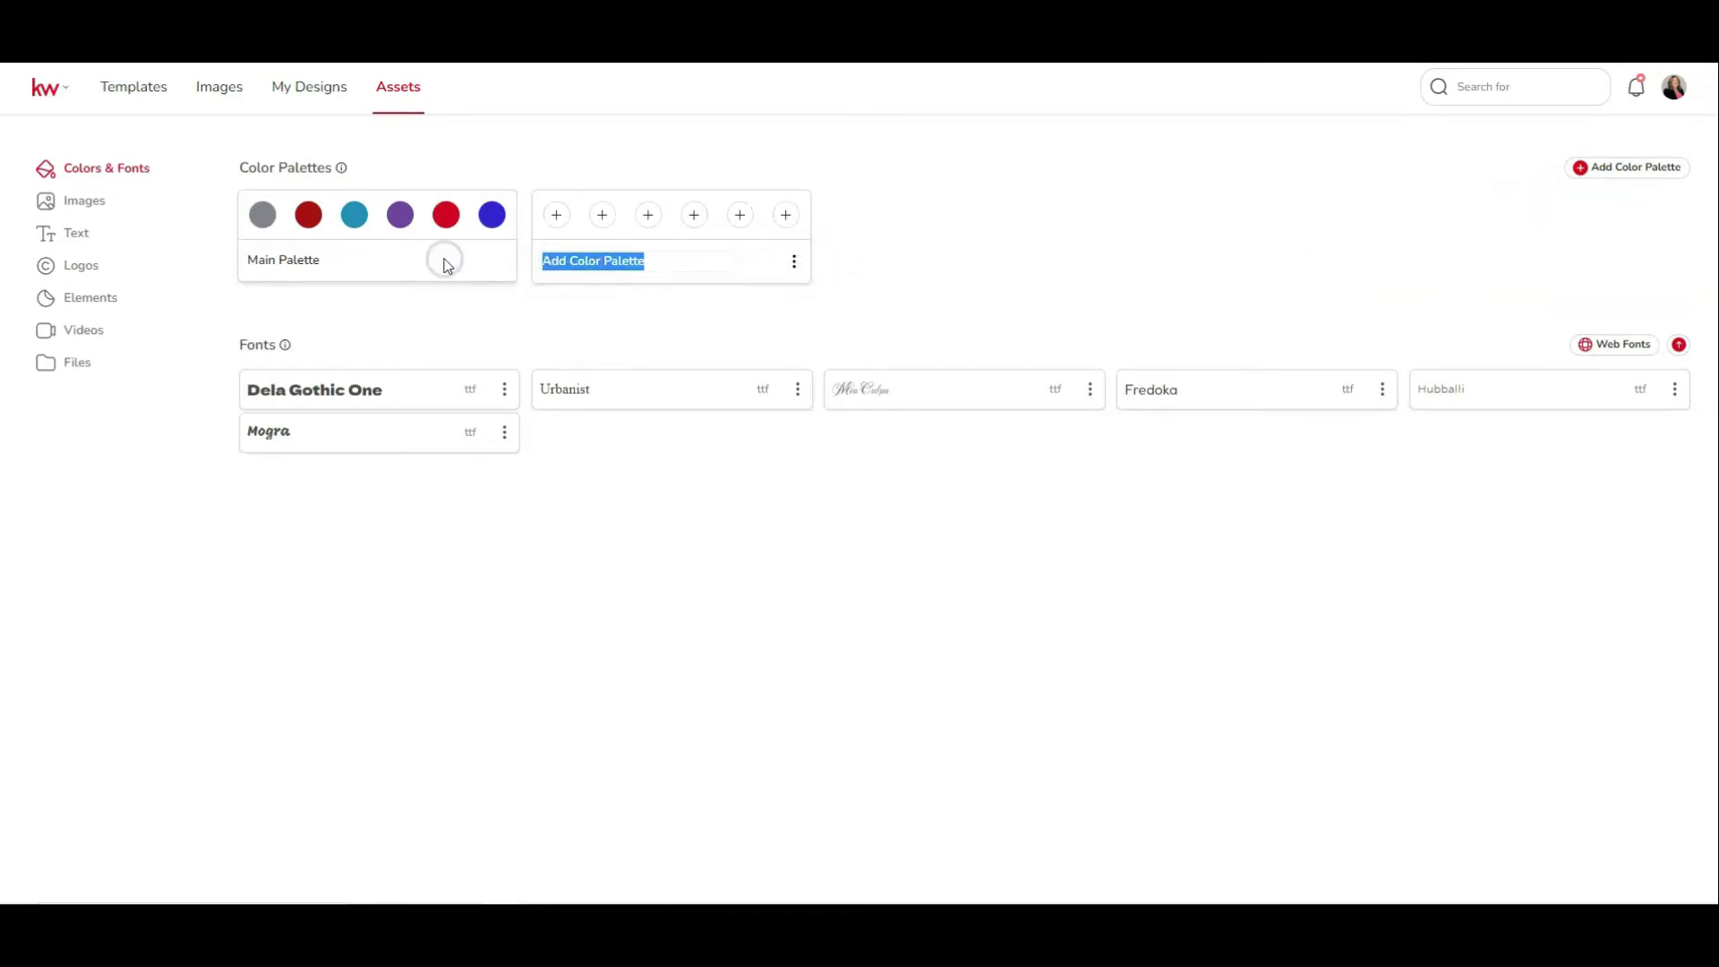
{"action": "type", "text": "Brand Colors"}
{"action": "left_click", "coordinate": [558, 215]}
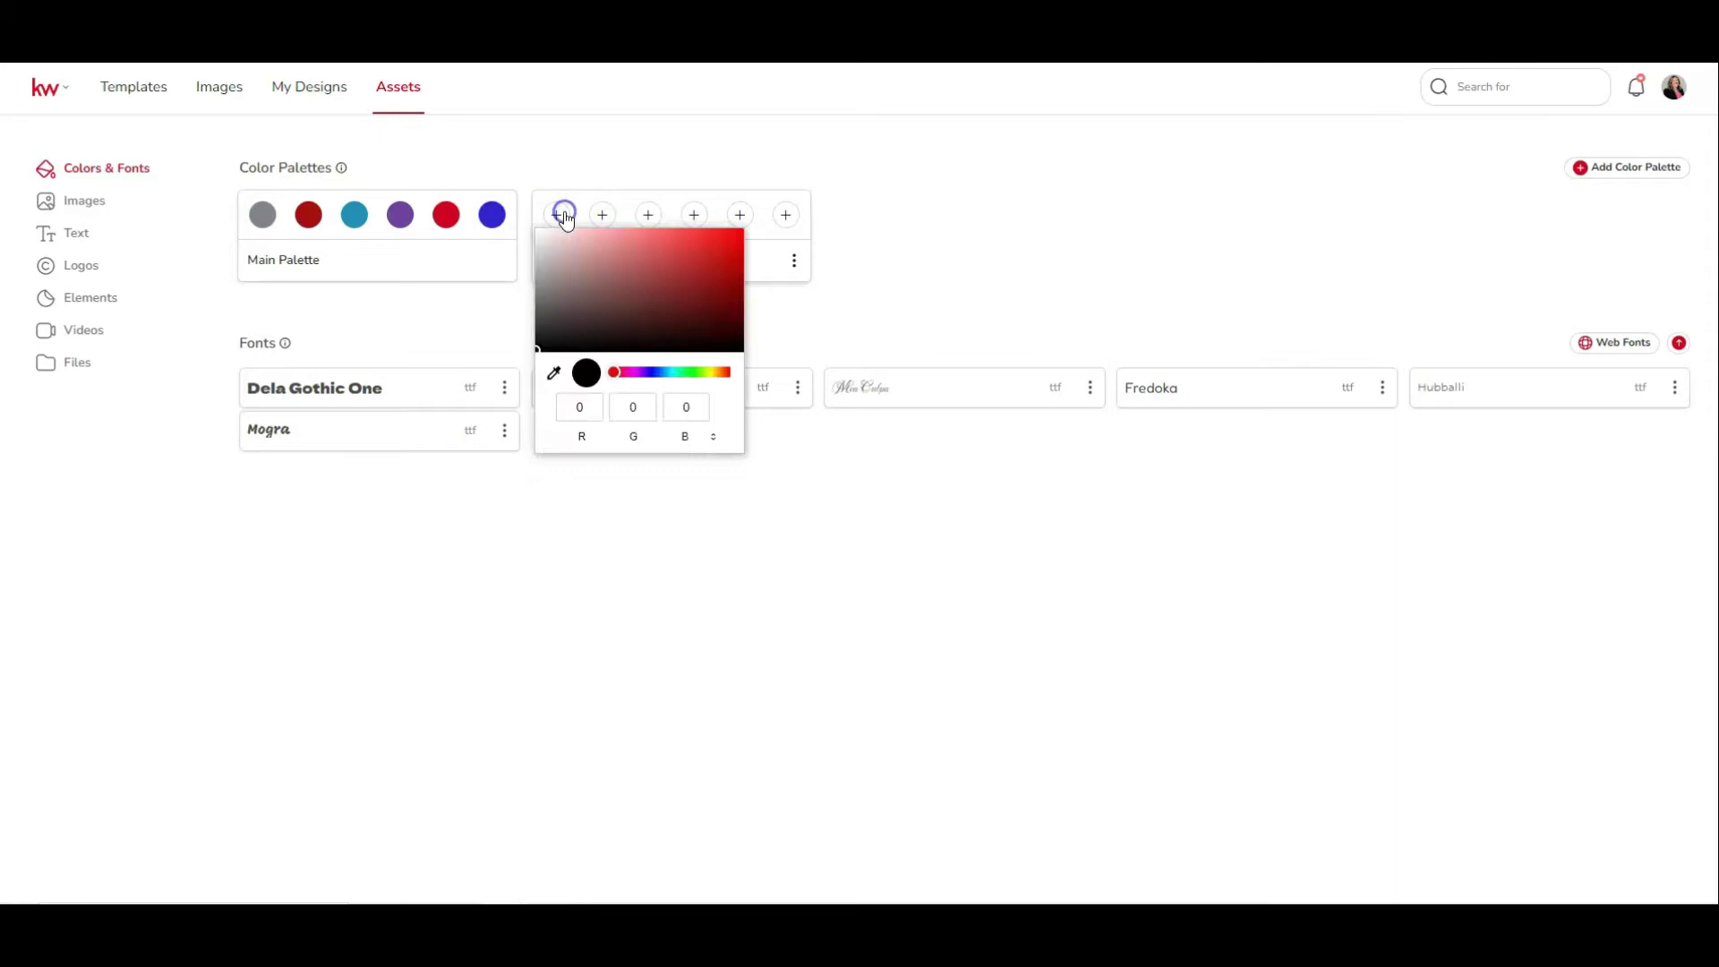
Fill Brand Colors with purple (109, 65, 161), white and black swatches
{"action": "left_click", "coordinate": [562, 224]}
{"action": "left_click", "coordinate": [561, 215]}
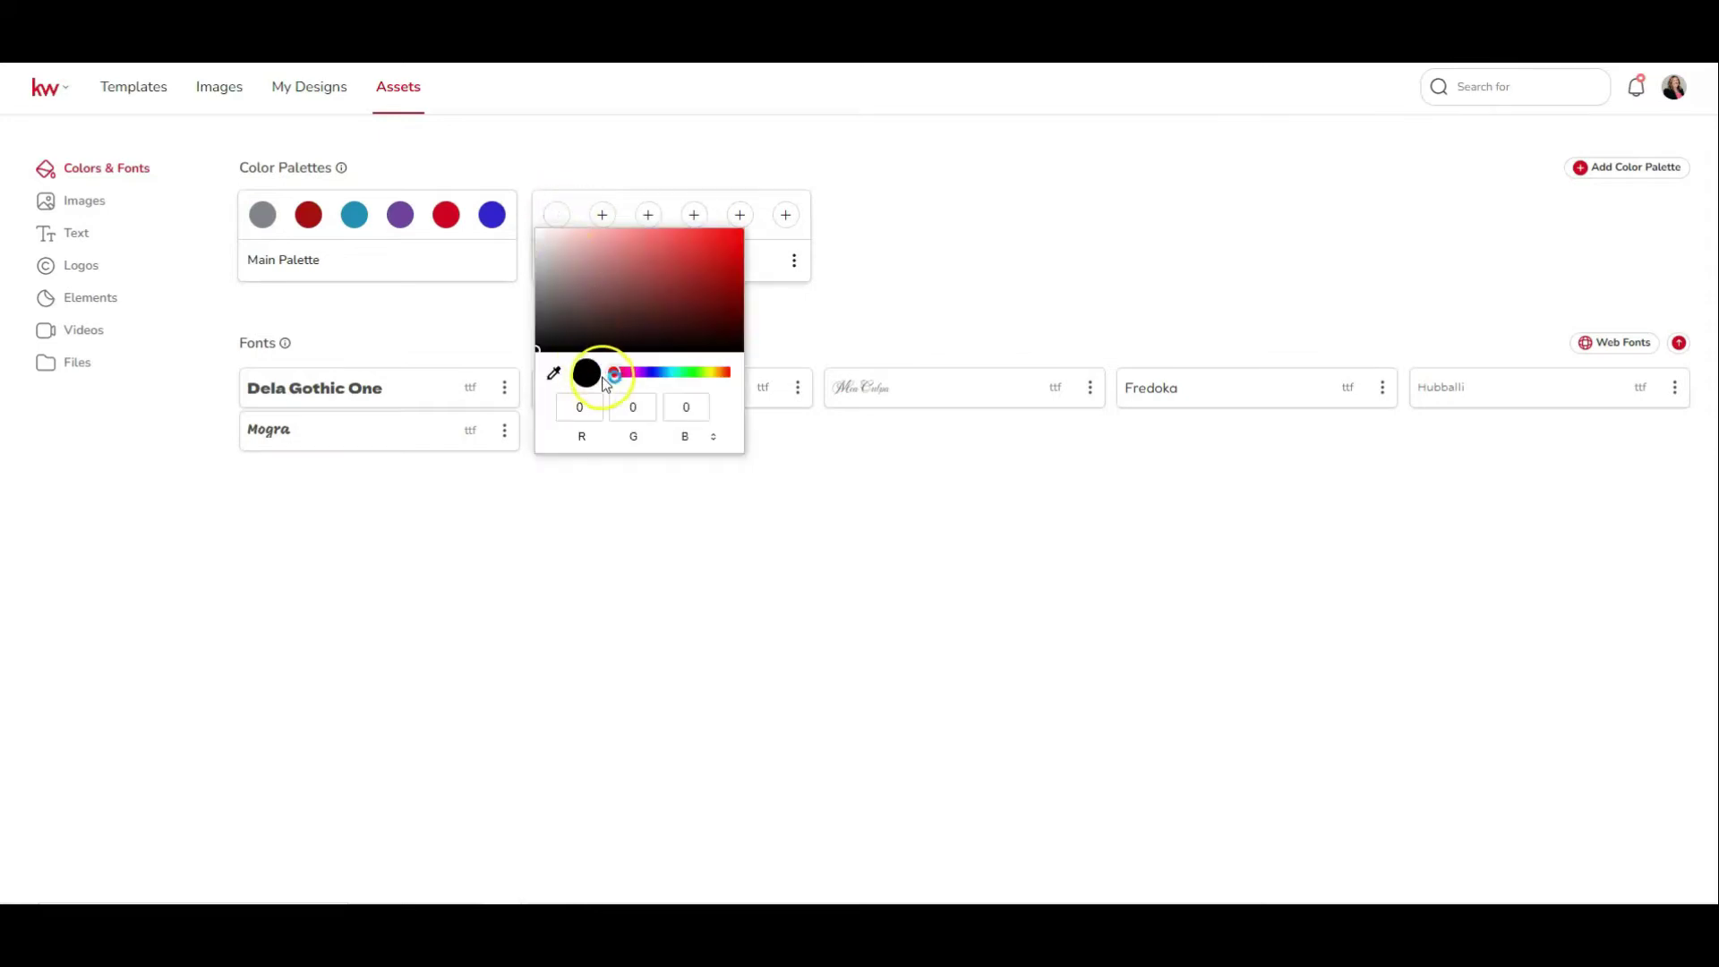
{"action": "left_click", "coordinate": [554, 372]}
{"action": "left_click", "coordinate": [1478, 62]}
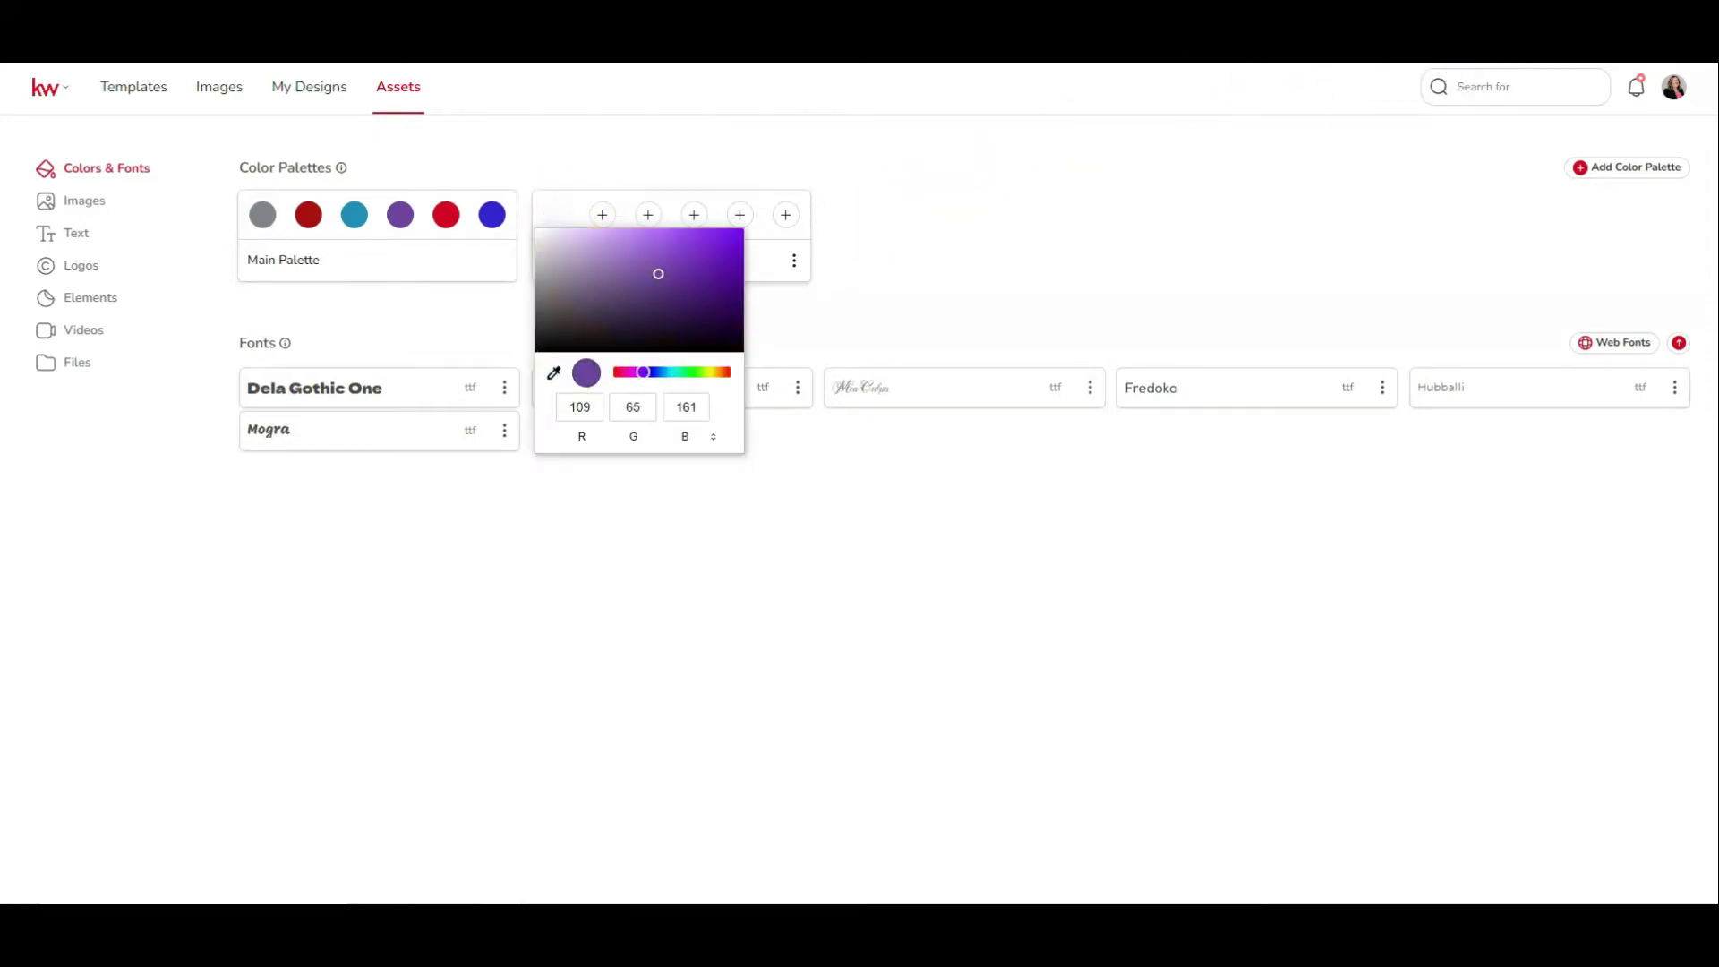
{"action": "left_click", "coordinate": [825, 342]}
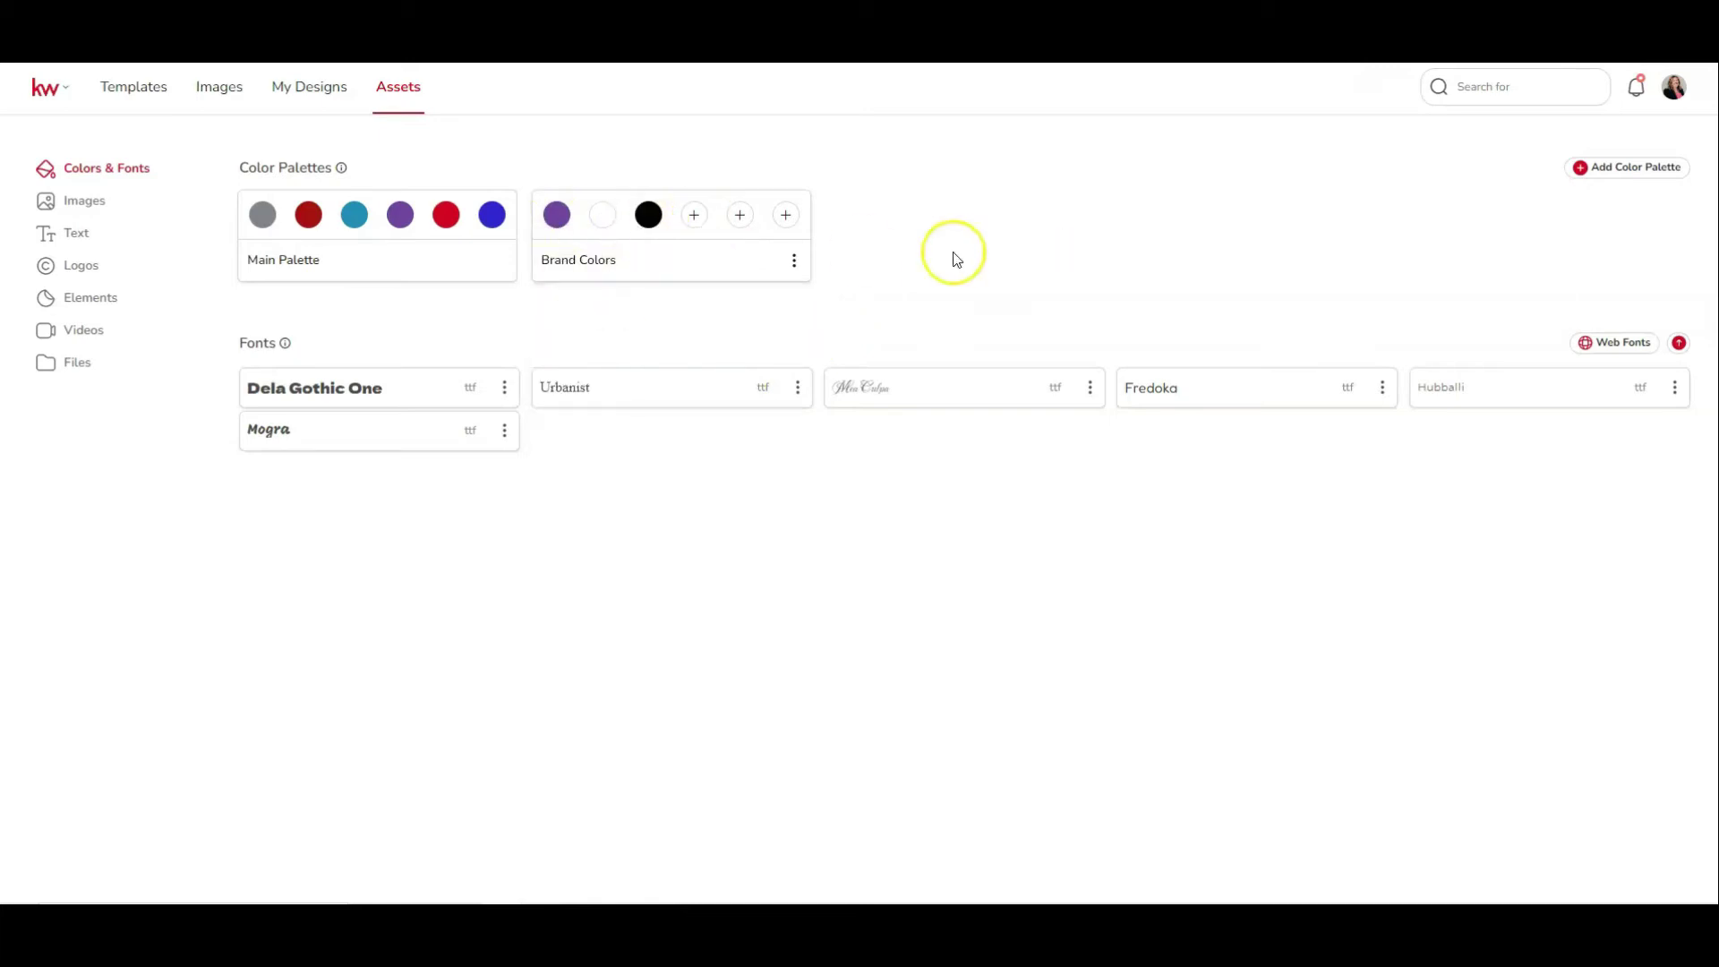
{"action": "left_click", "coordinate": [794, 260]}
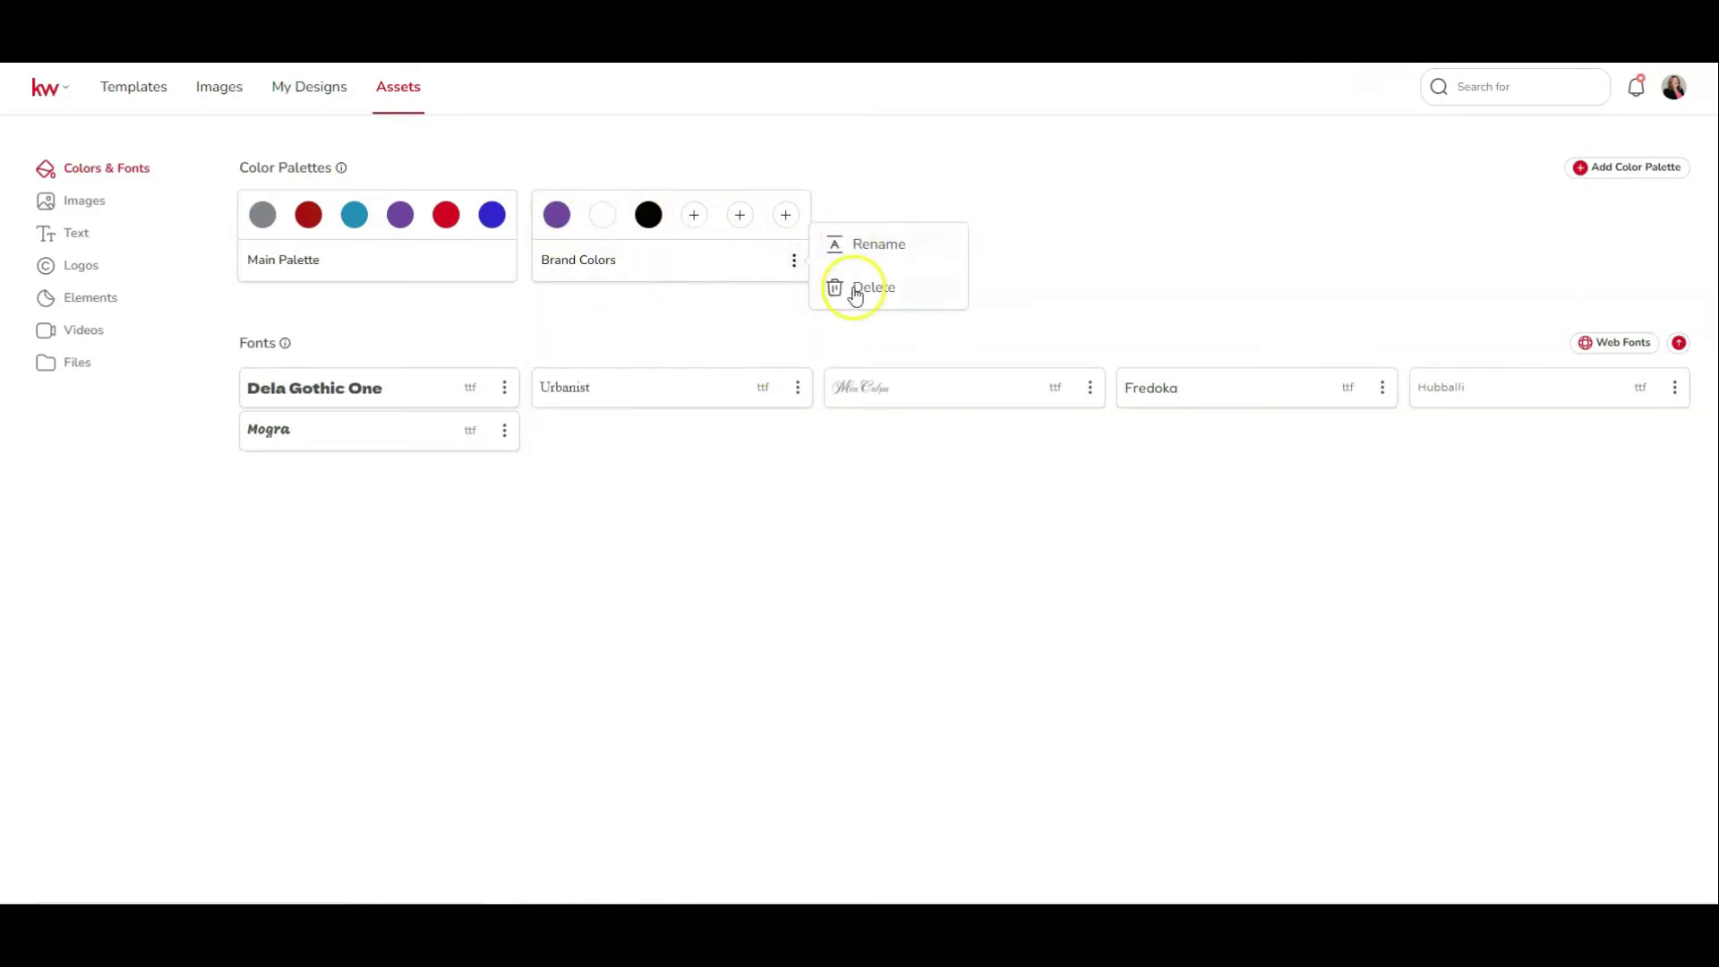
{"action": "left_click", "coordinate": [1064, 188]}
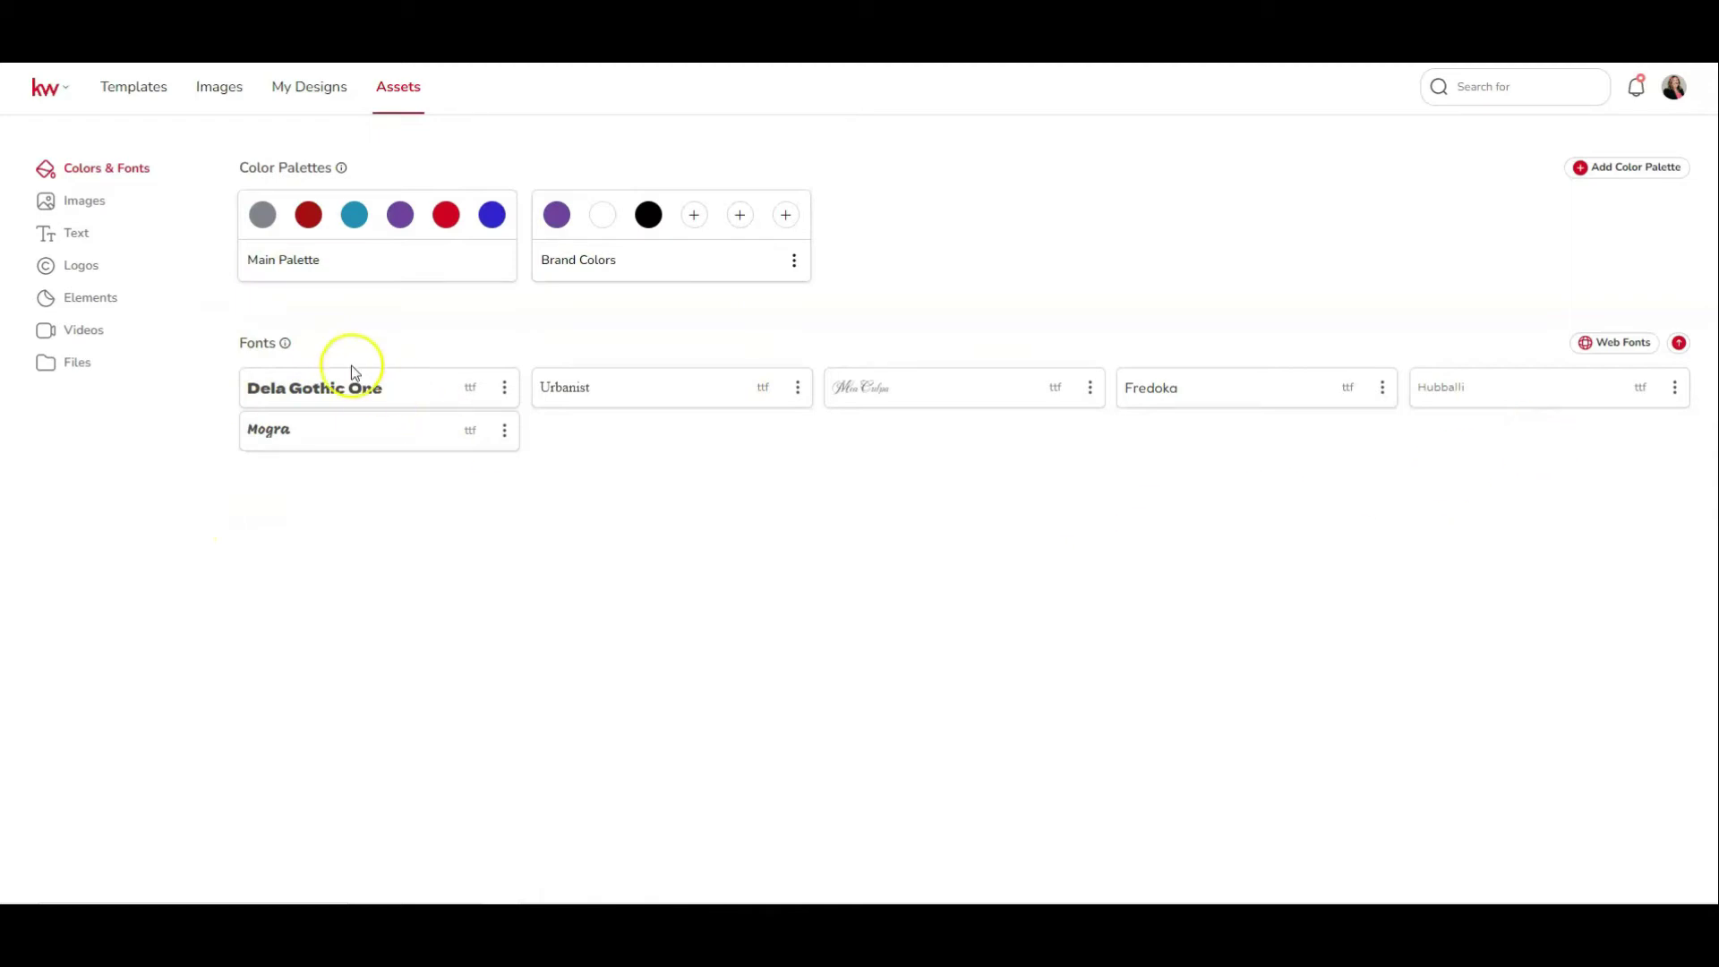
Try the brand font upload window, then close it without uploading a font file
{"action": "left_click", "coordinate": [1681, 347]}
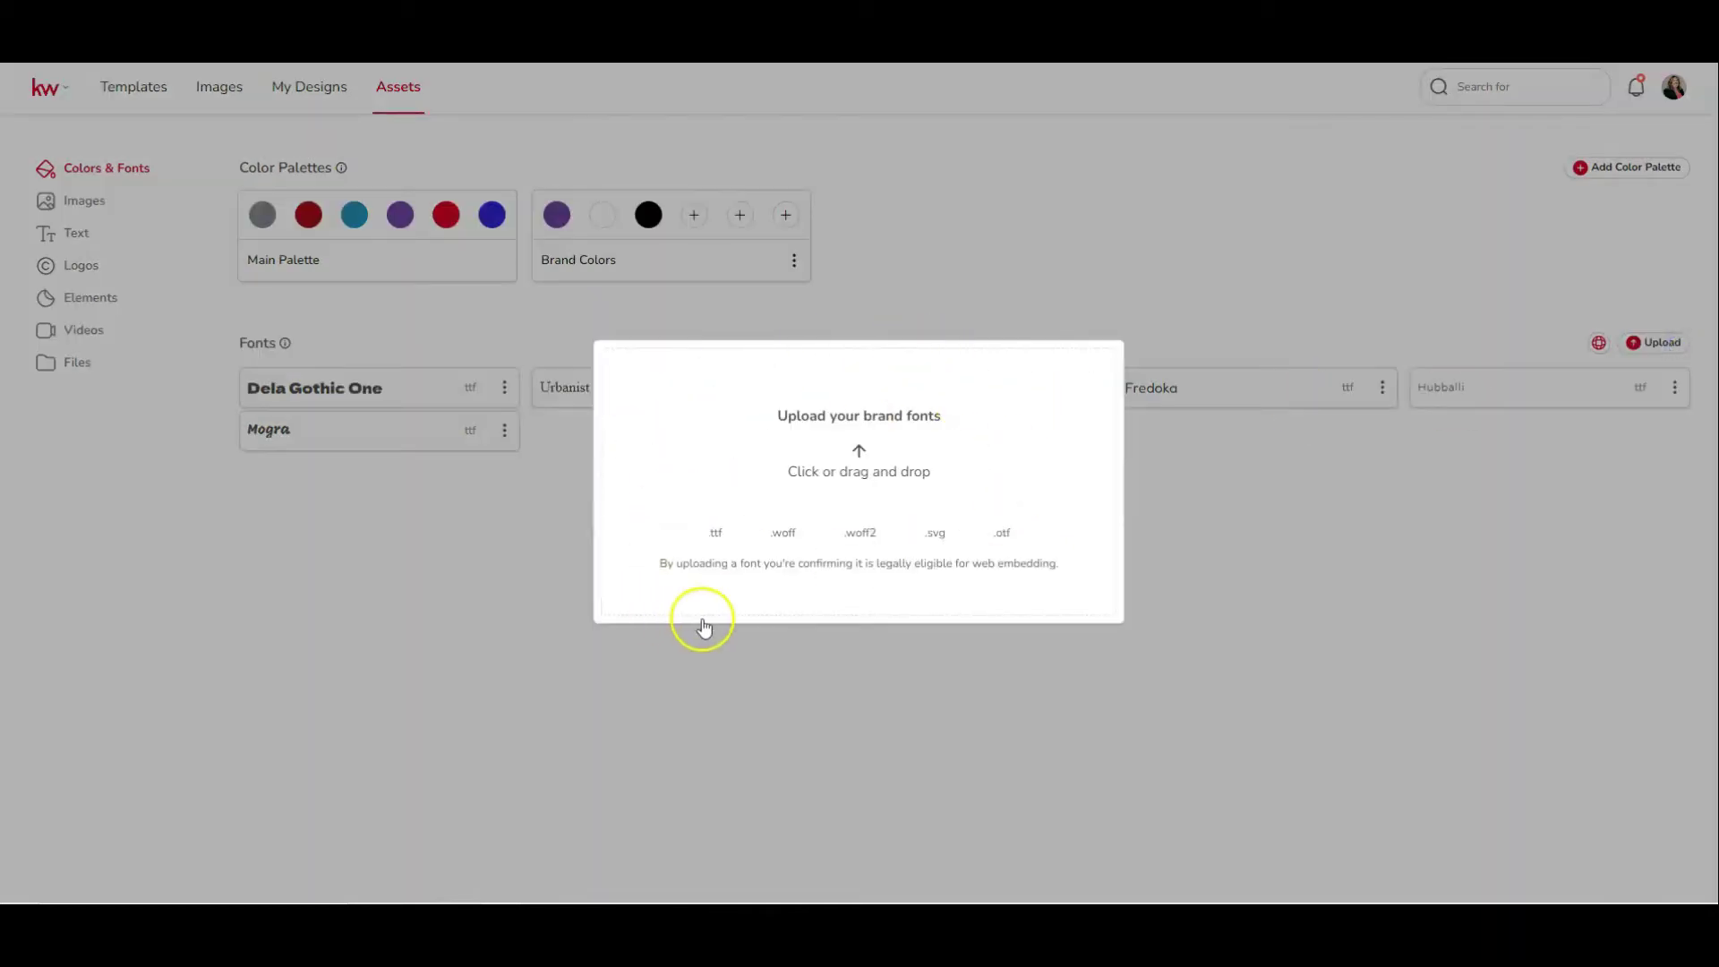
{"action": "left_click", "coordinate": [822, 488]}
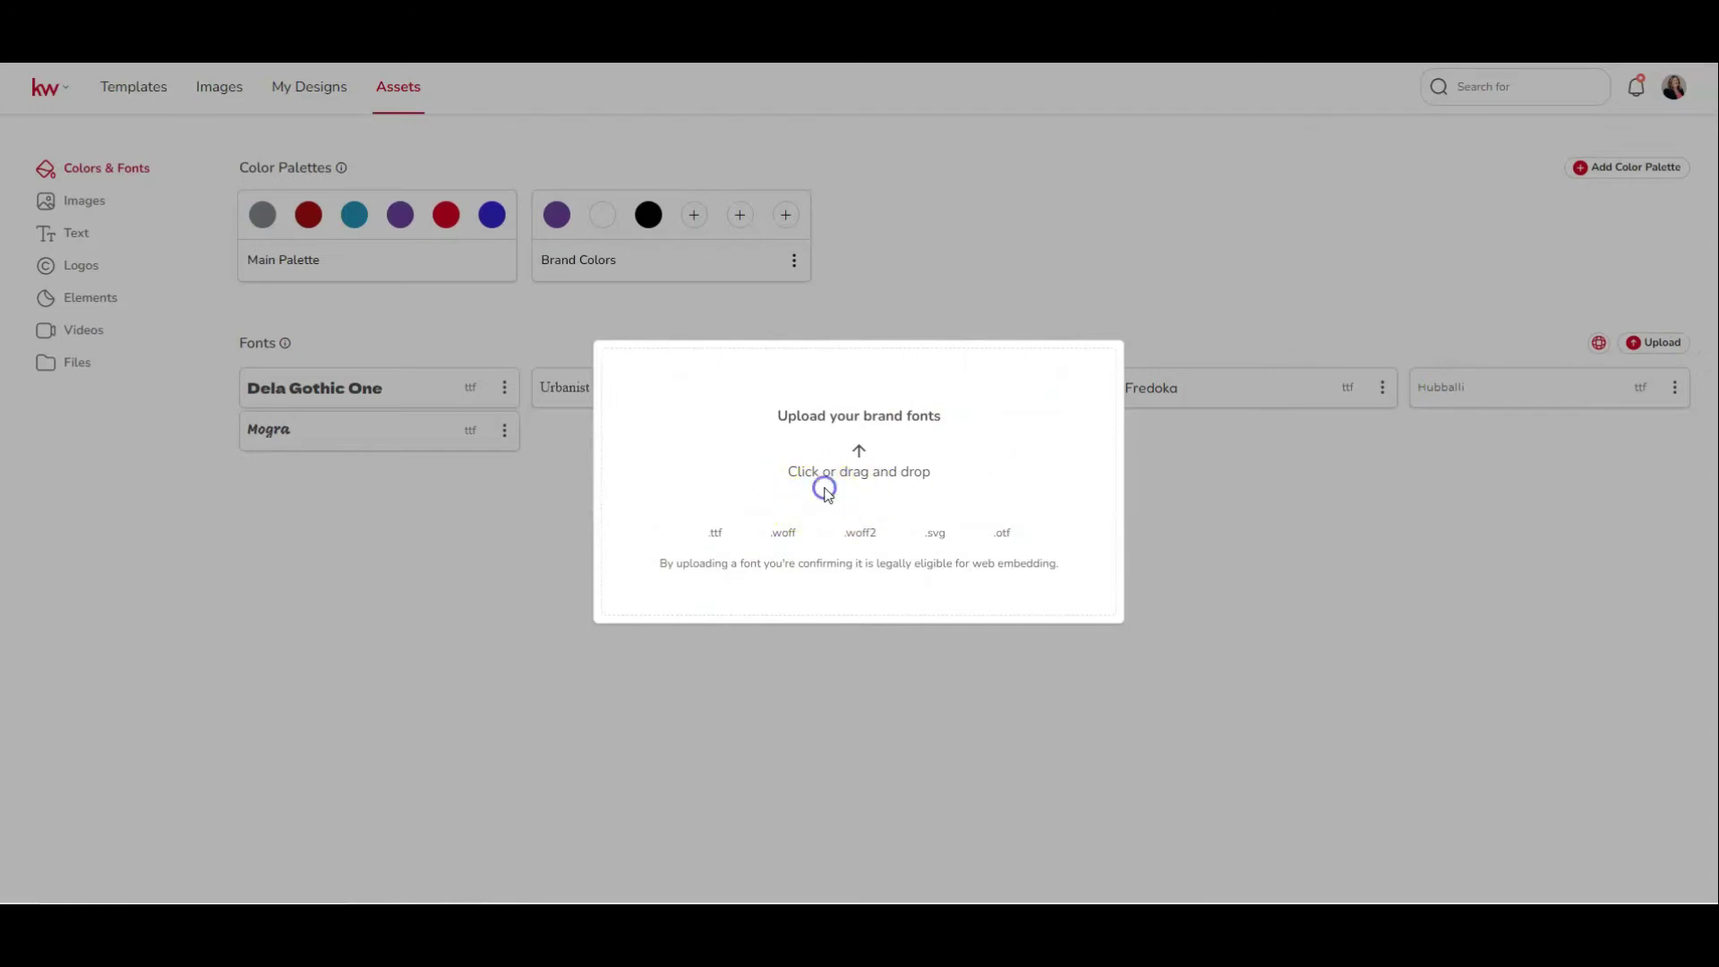
{"action": "left_click", "coordinate": [627, 370]}
{"action": "left_click", "coordinate": [1391, 515]}
Add the web fonts BAYON, Secular One, Titan One and Fredoka One to the brand
{"action": "left_click", "coordinate": [1622, 342]}
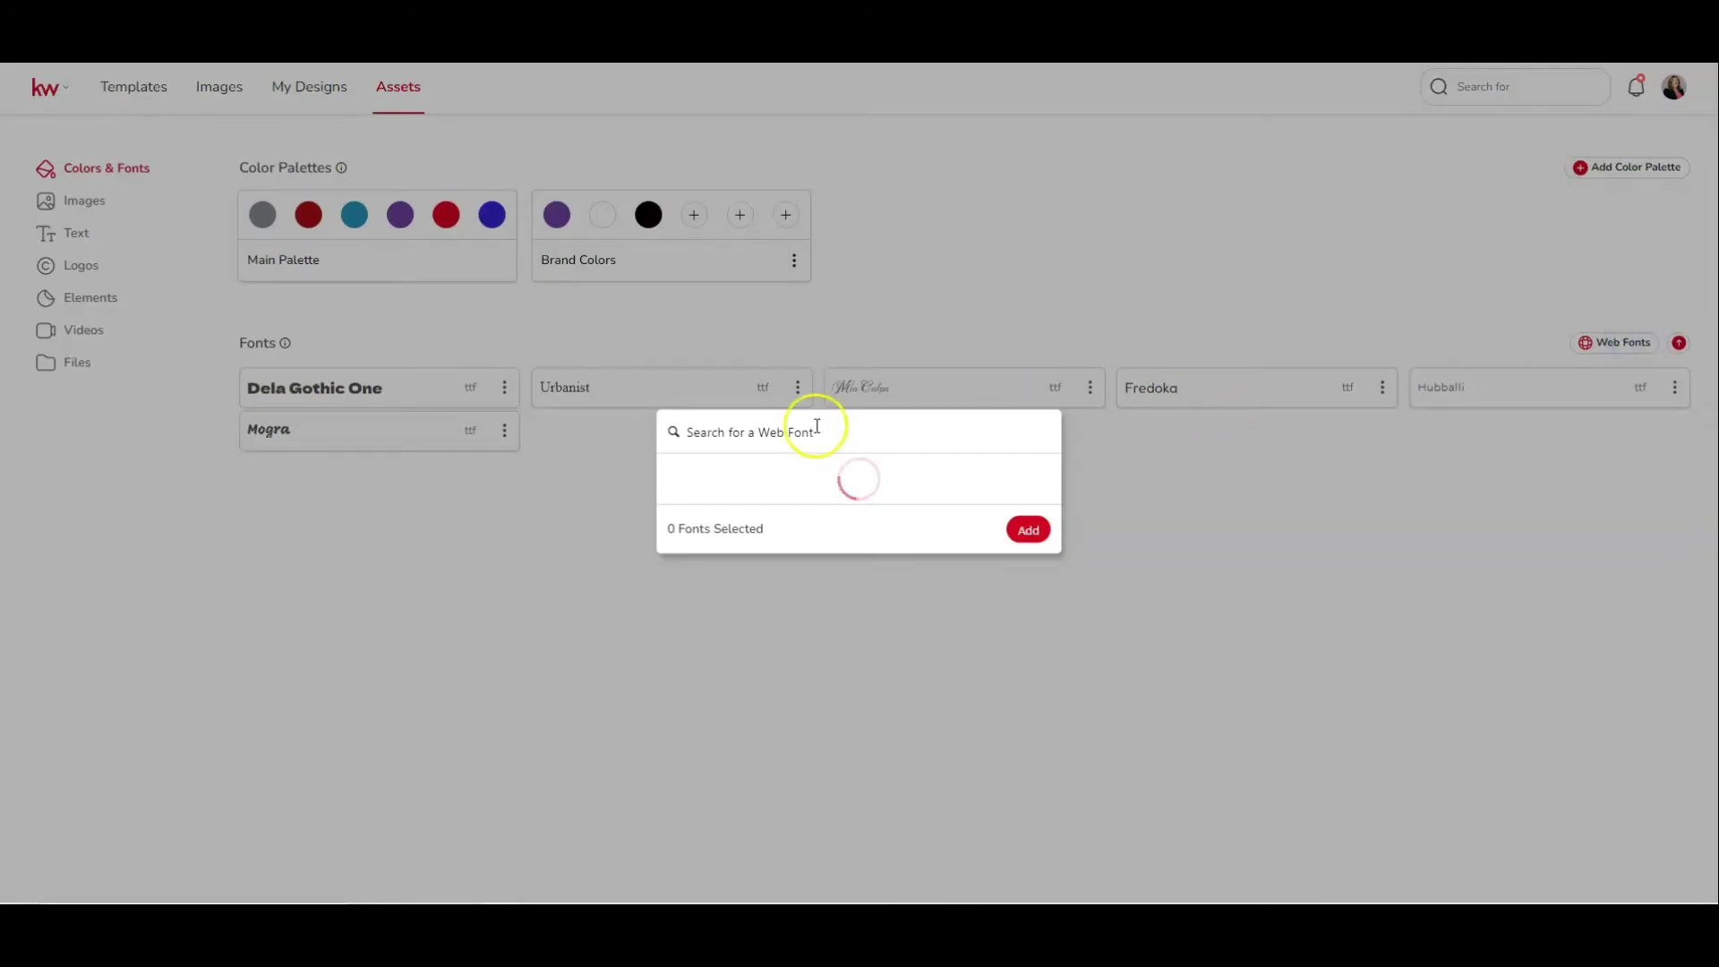
{"action": "left_click", "coordinate": [706, 278]}
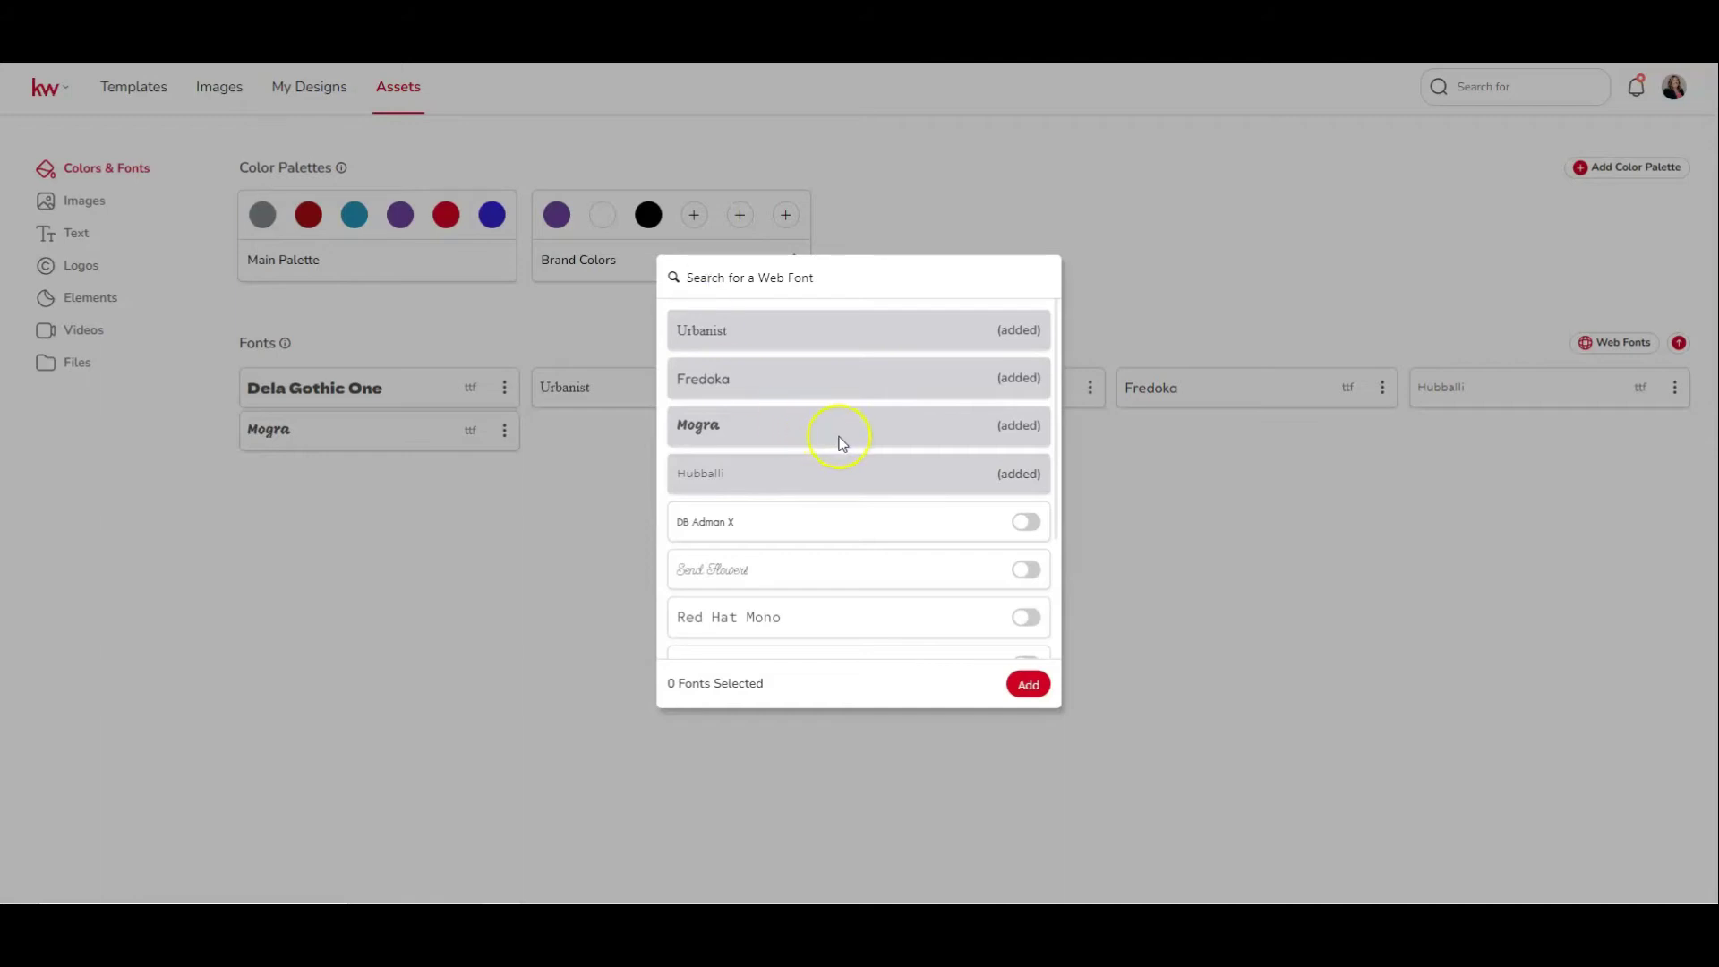
{"action": "scroll", "coordinate": [842, 442], "scroll_direction": "down", "scroll_amount": 5}
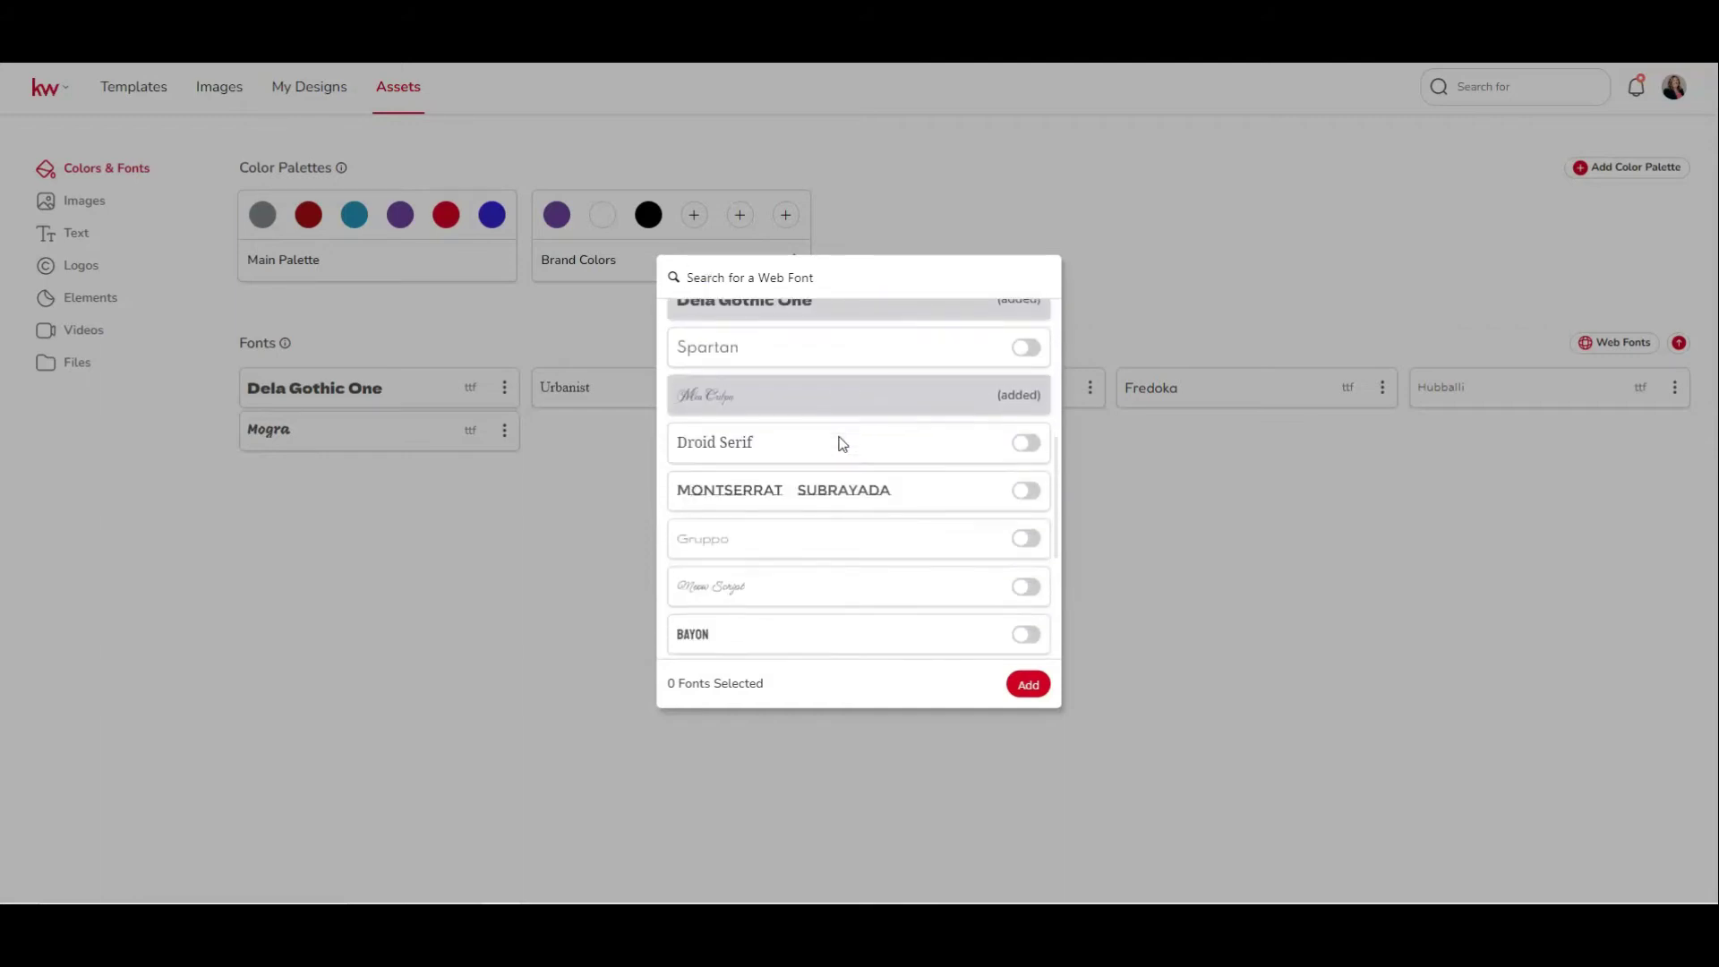
{"action": "scroll", "coordinate": [841, 442], "scroll_direction": "down", "scroll_amount": 3}
{"action": "left_click", "coordinate": [1025, 467]}
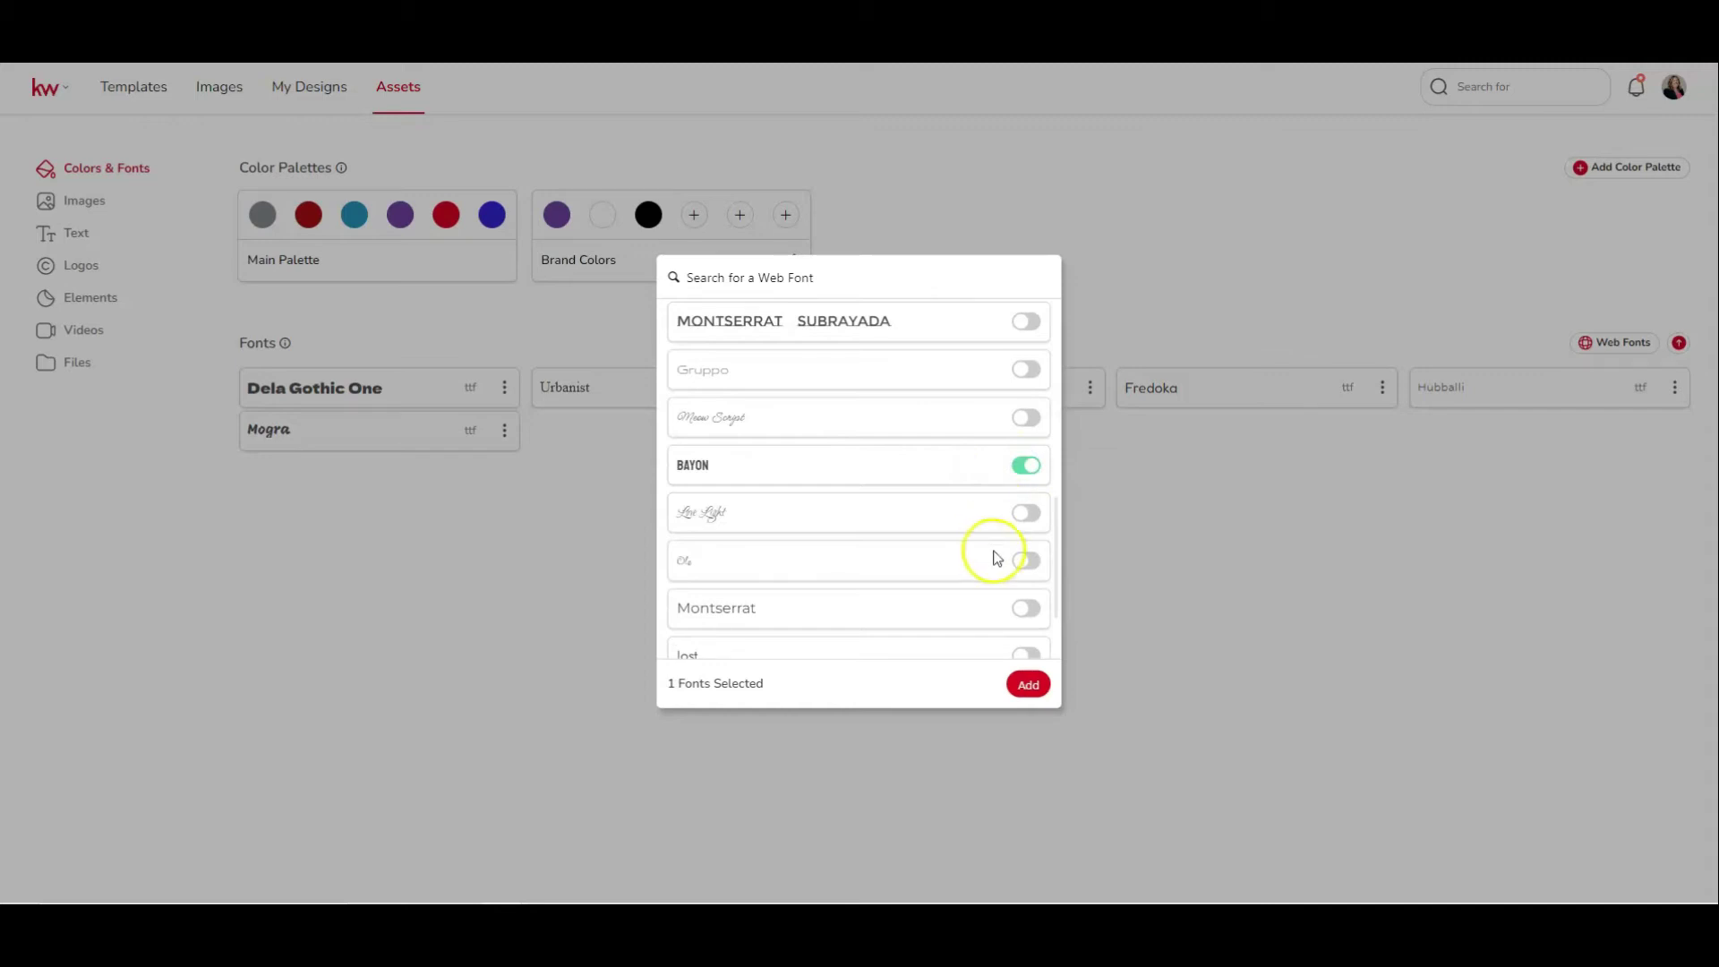
{"action": "scroll", "coordinate": [996, 559], "scroll_direction": "down", "scroll_amount": 5}
{"action": "left_click", "coordinate": [1026, 557]}
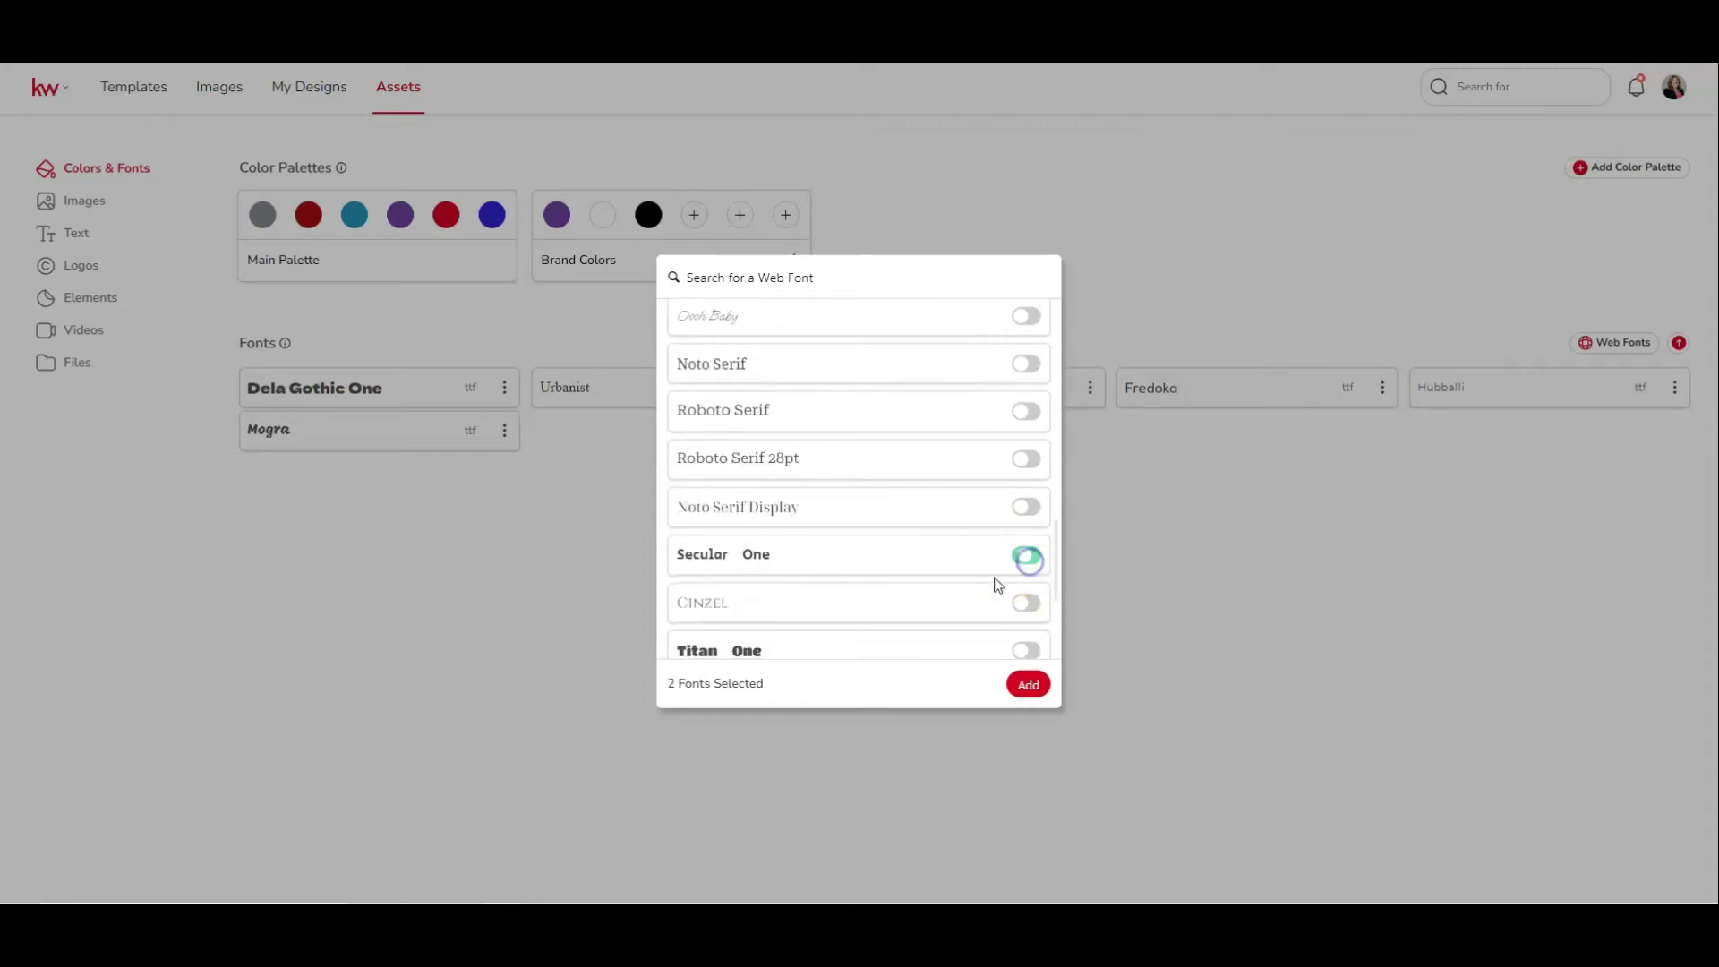
{"action": "scroll", "coordinate": [984, 584], "scroll_direction": "down", "scroll_amount": 2}
{"action": "left_click", "coordinate": [1026, 535]}
{"action": "left_click", "coordinate": [1025, 627]}
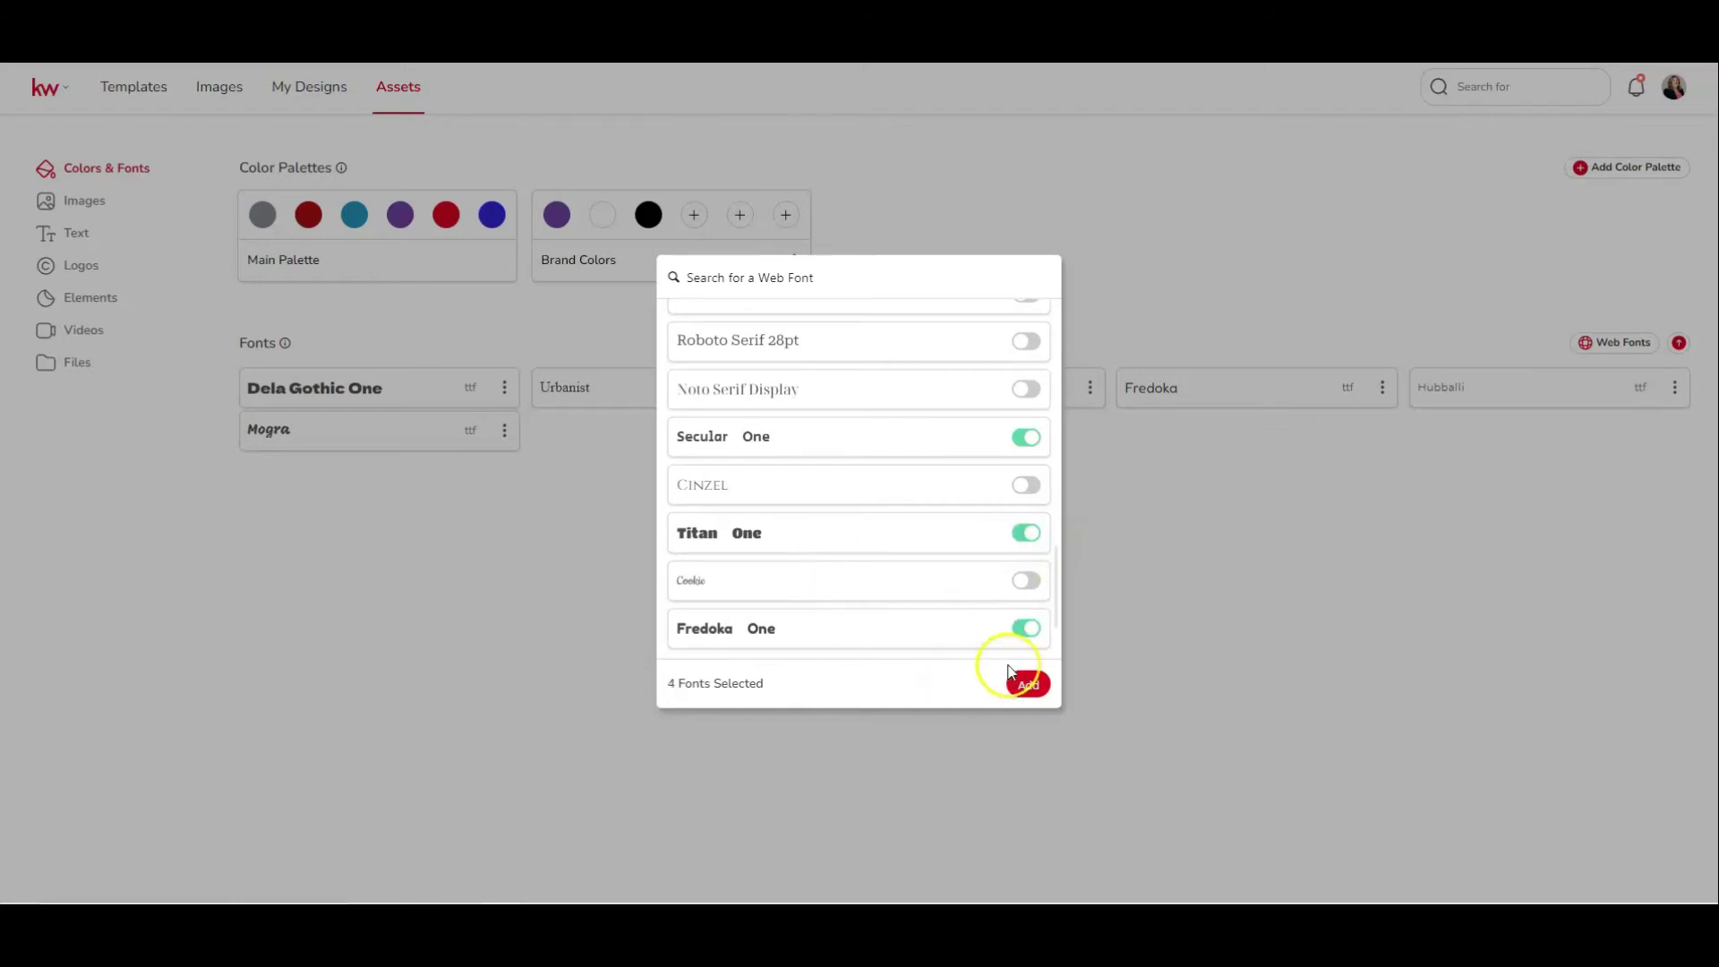
{"action": "left_click", "coordinate": [1027, 684]}
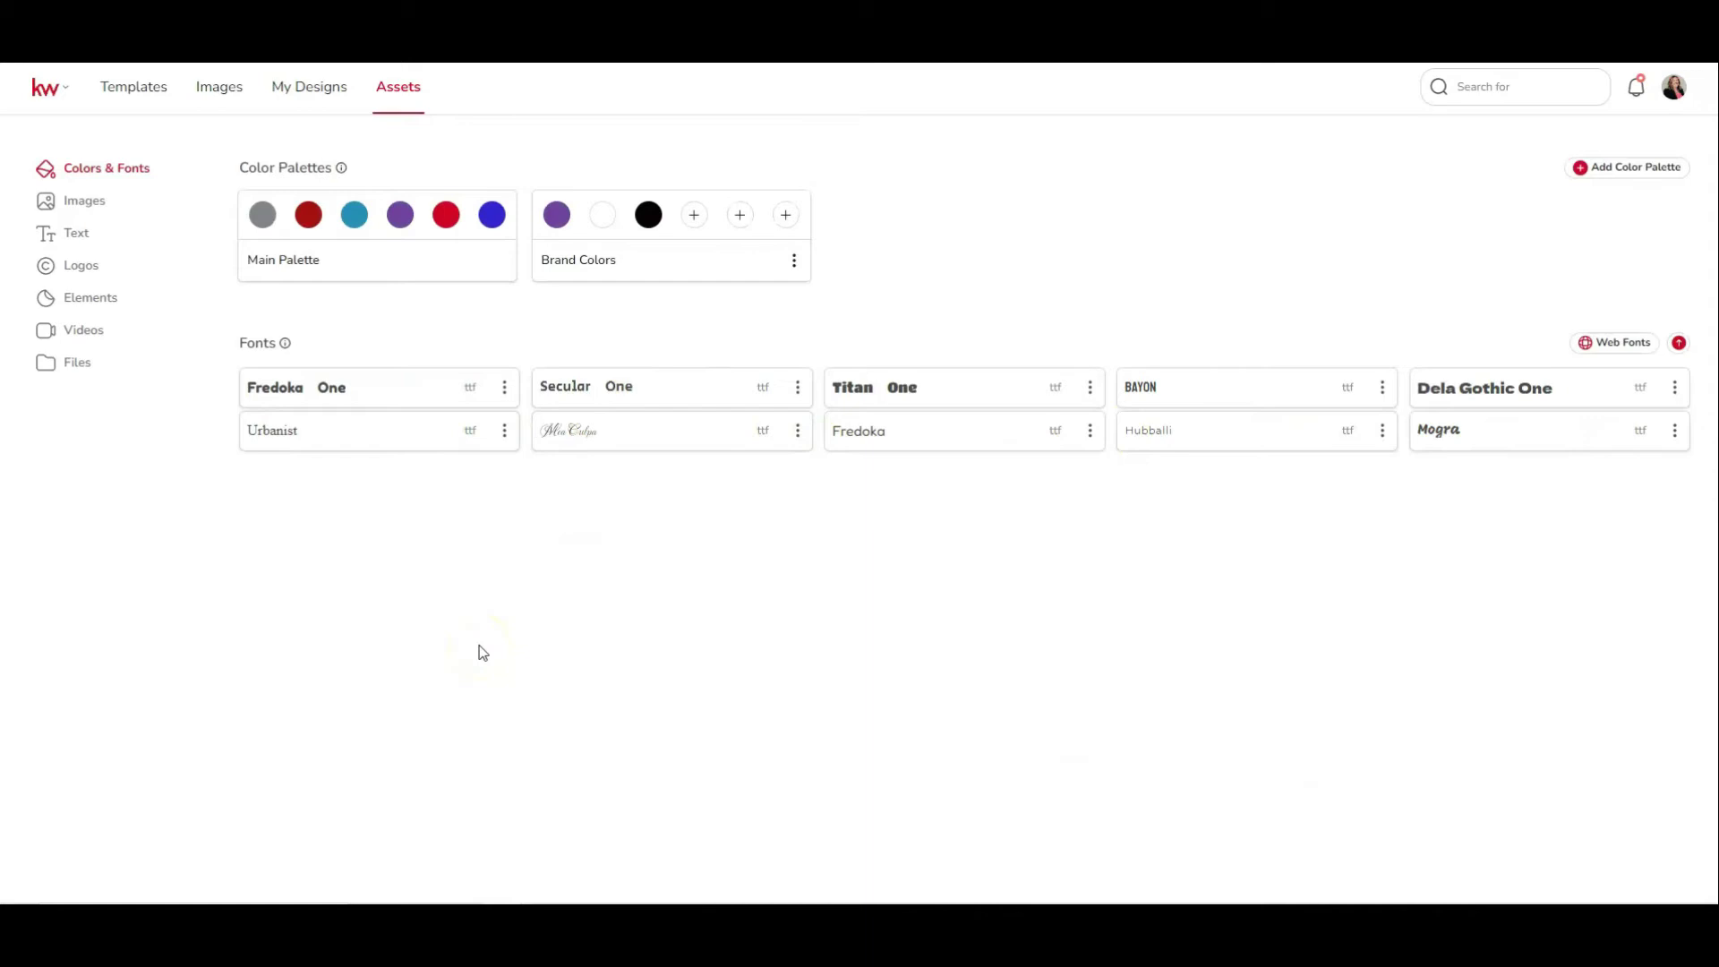
Create a 'Headshots' folder in the Images assets
{"action": "left_click", "coordinate": [90, 204]}
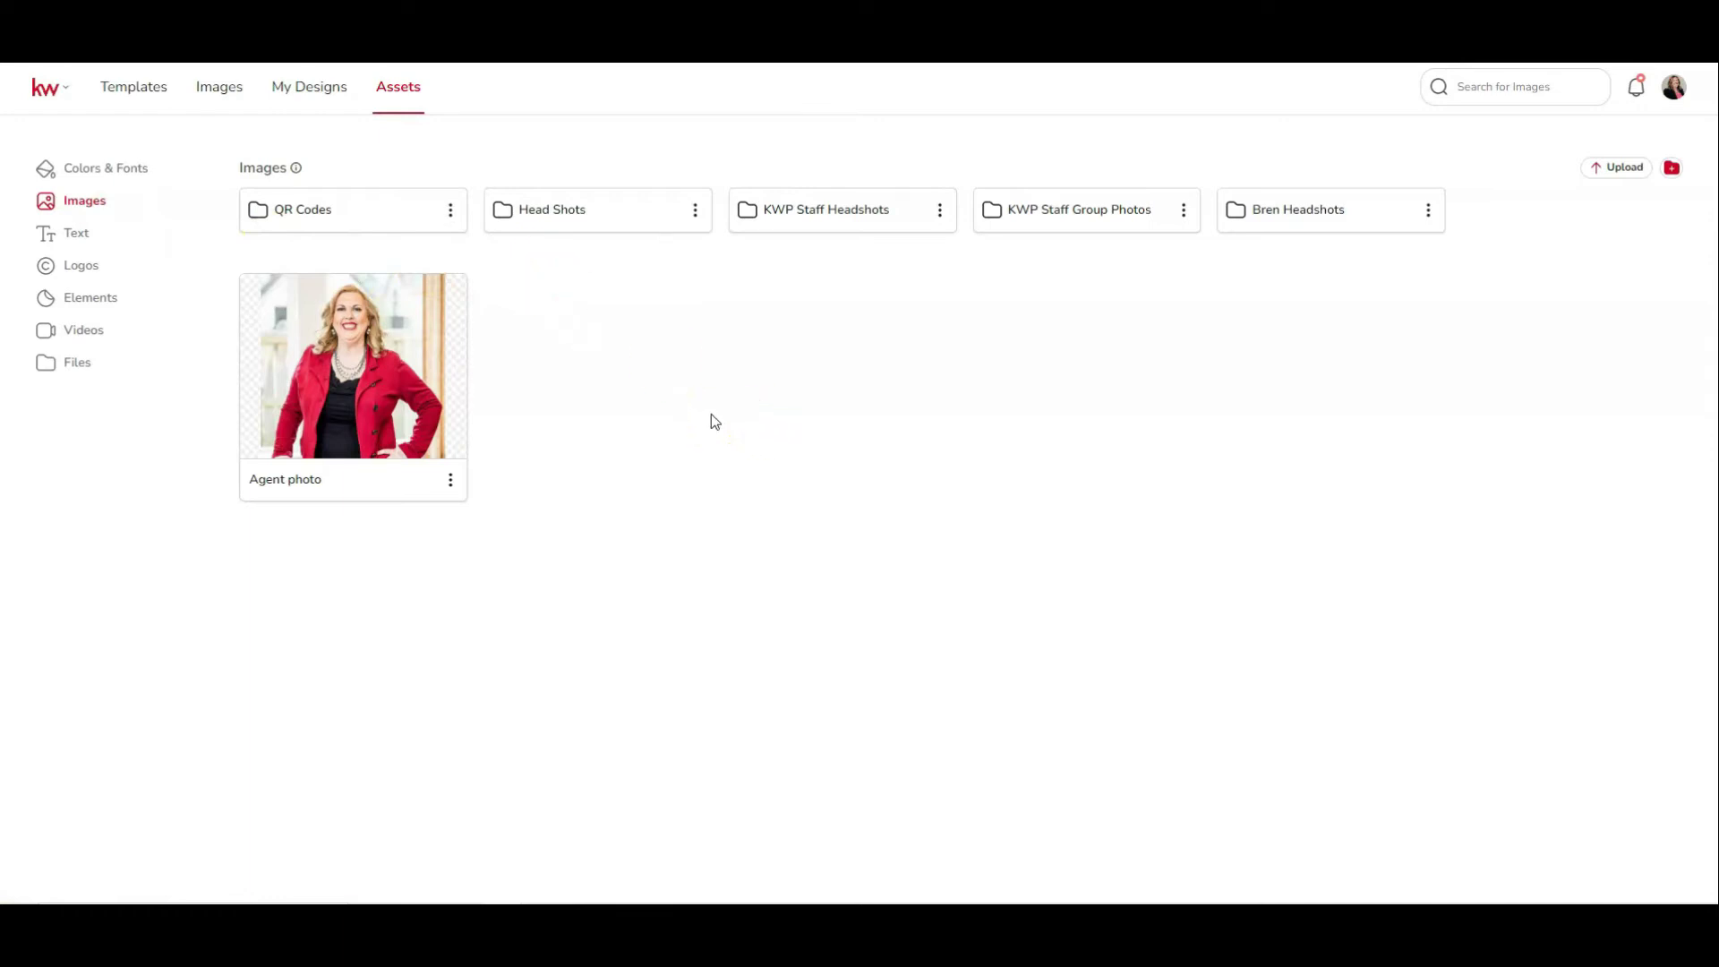
{"action": "left_click", "coordinate": [1667, 170]}
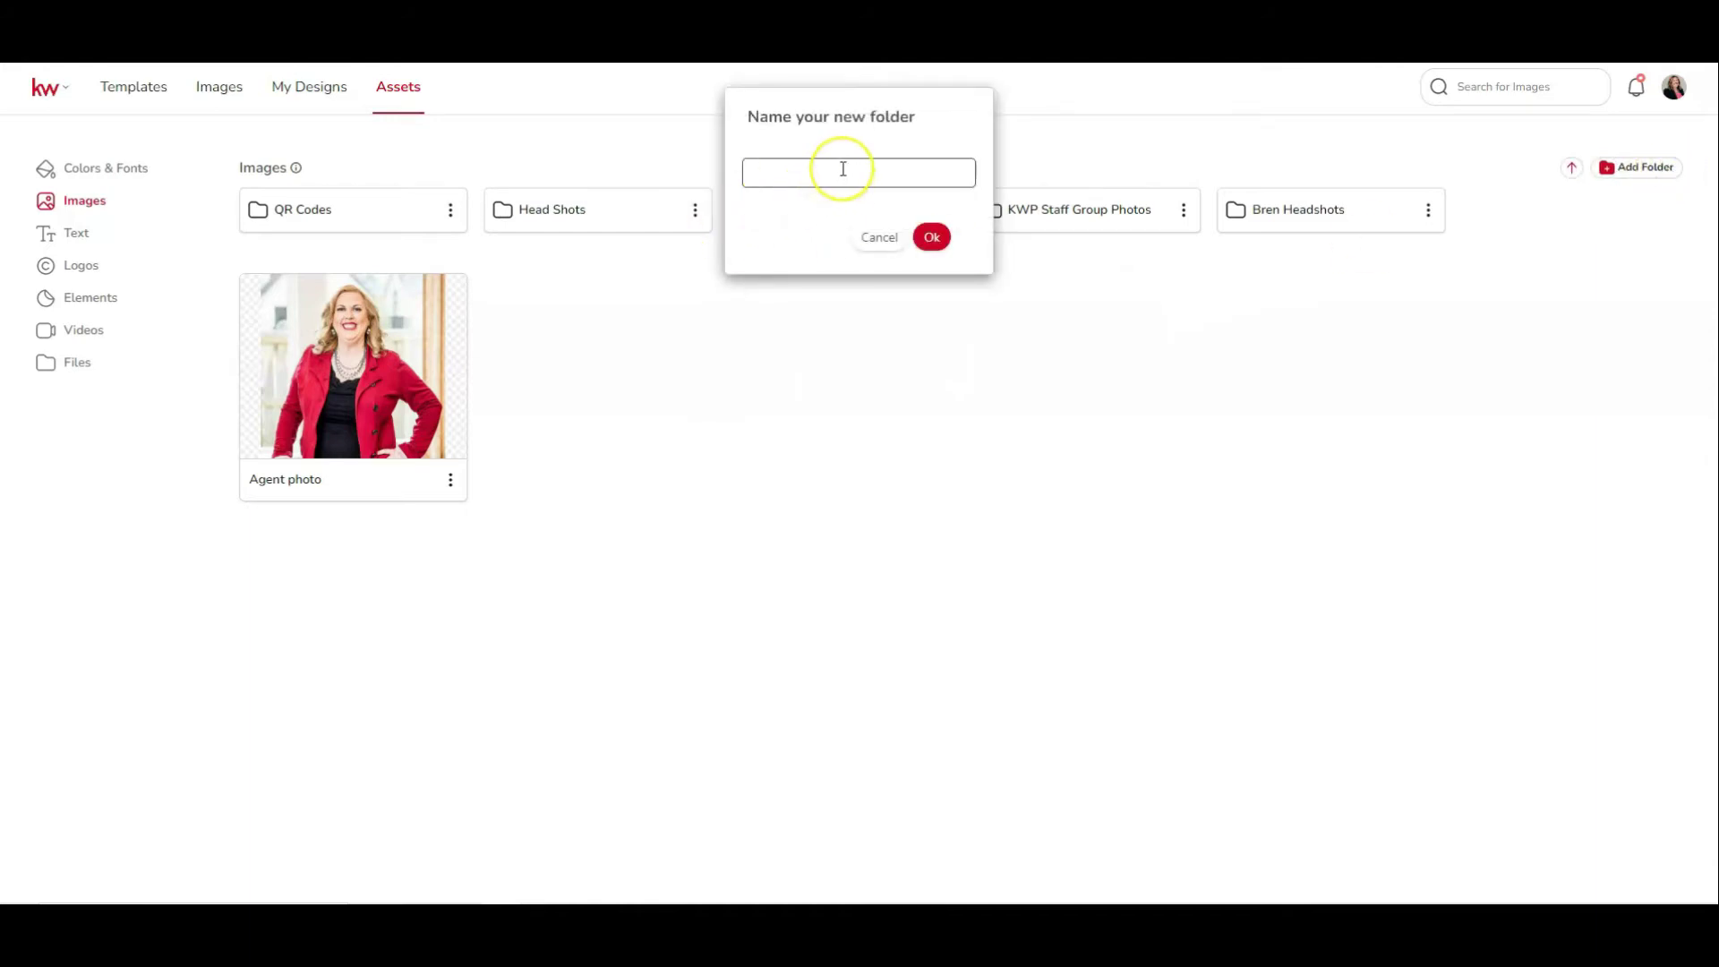
{"action": "type", "text": "Headshots"}
{"action": "left_click", "coordinate": [931, 237]}
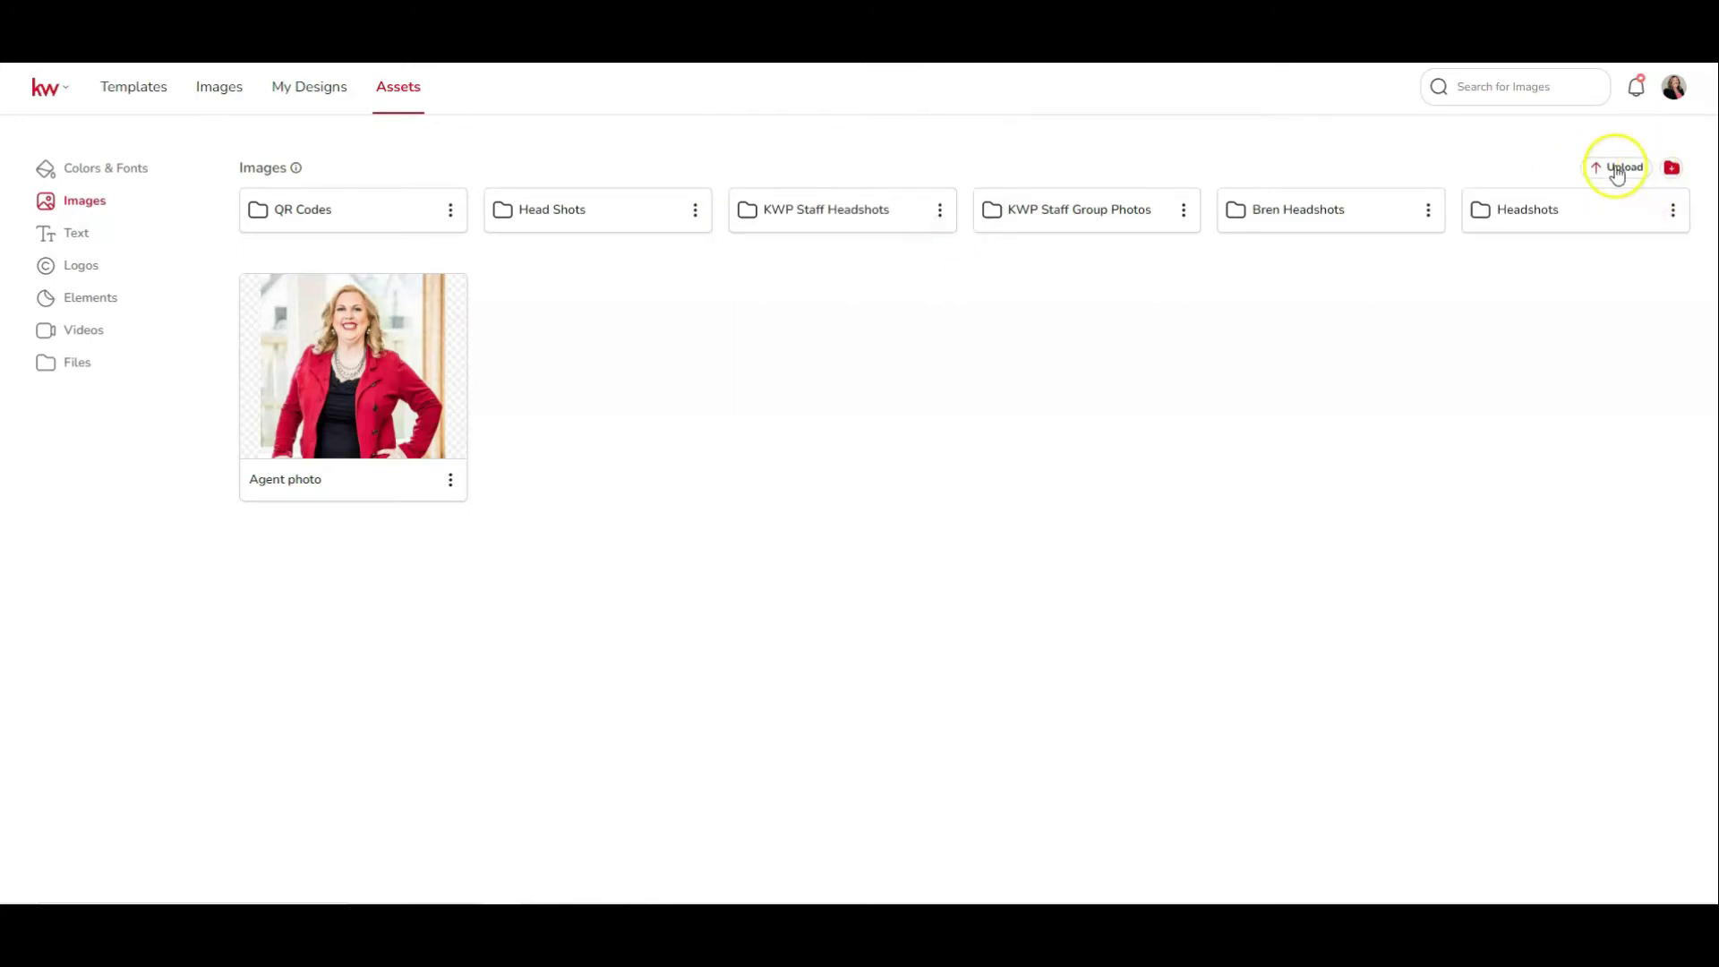
Upload three headshot photos from Pictures and move the cropped one into the headshots folder
{"action": "left_click", "coordinate": [1617, 170]}
{"action": "left_click", "coordinate": [726, 509]}
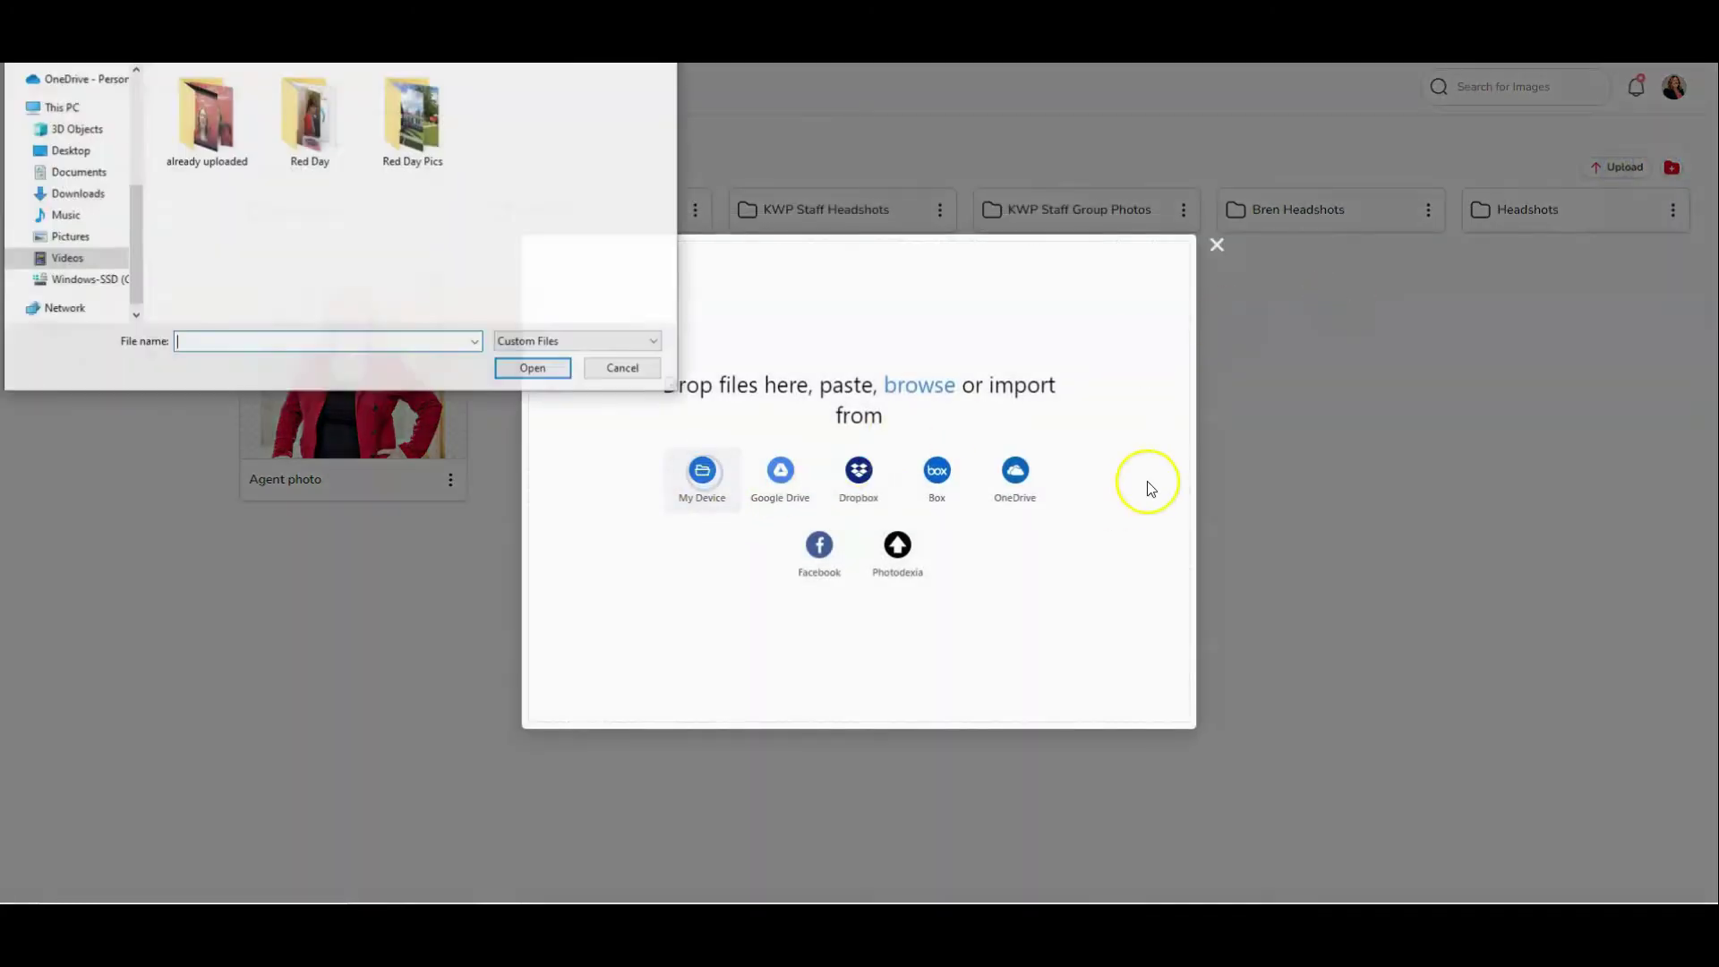
{"action": "left_click", "coordinate": [69, 236]}
{"action": "left_click", "coordinate": [631, 127], "text": "ctrl"}
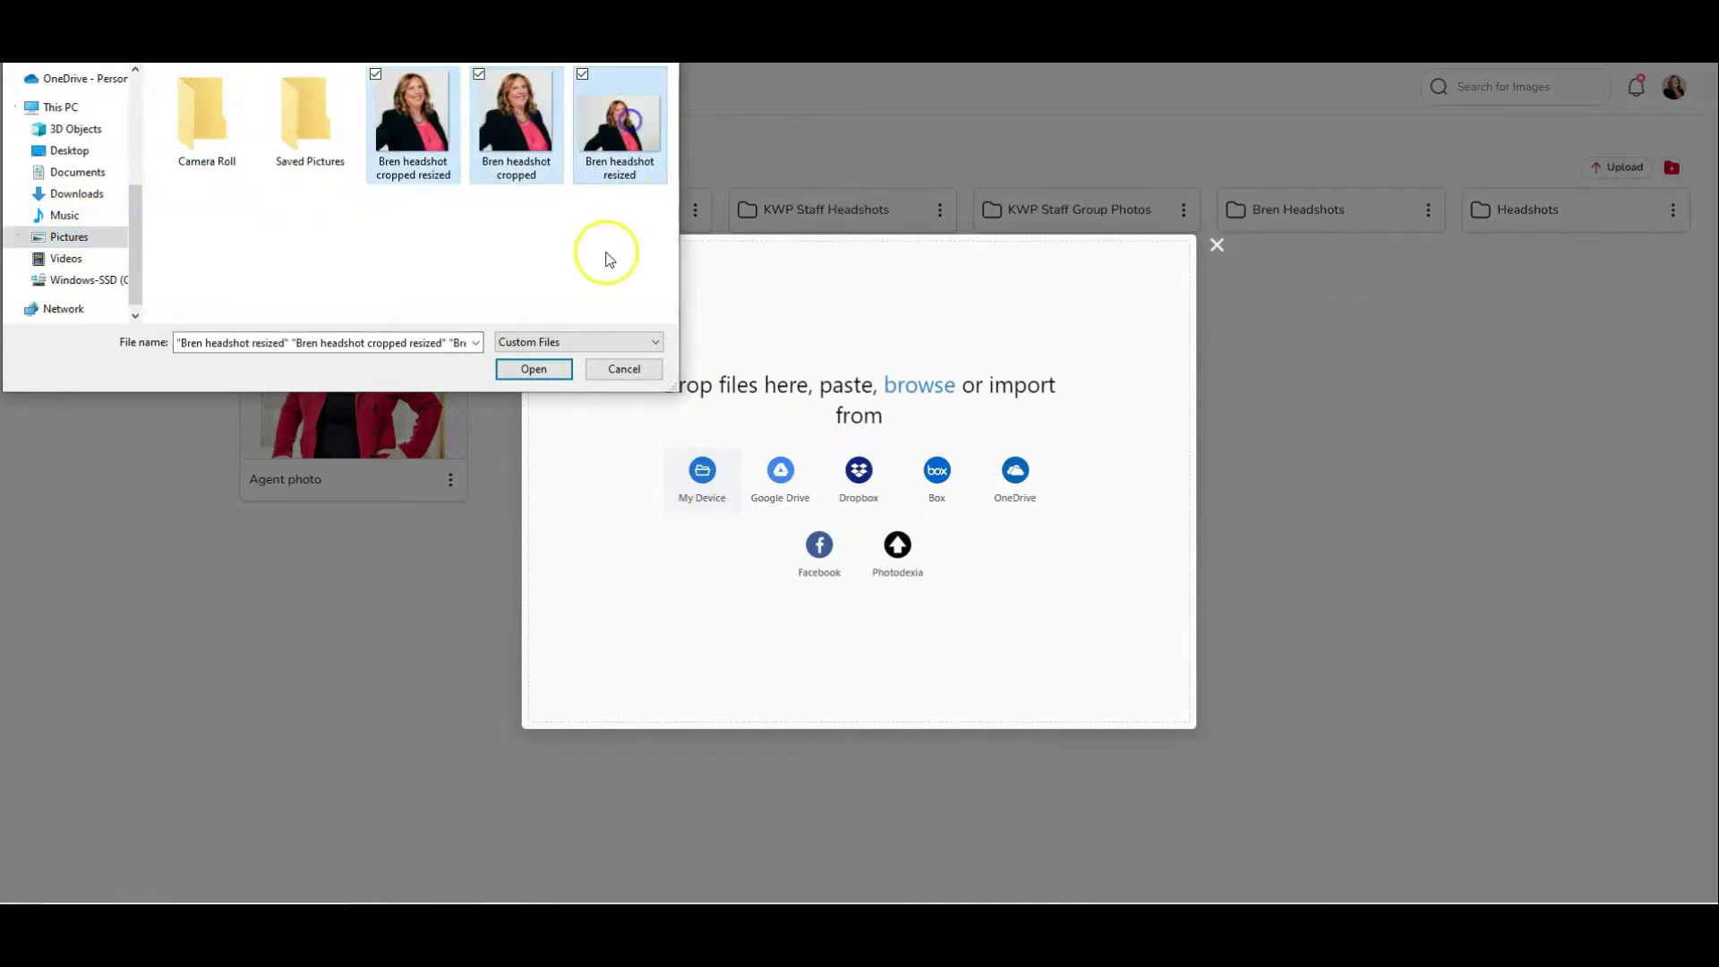
{"action": "left_click", "coordinate": [534, 369]}
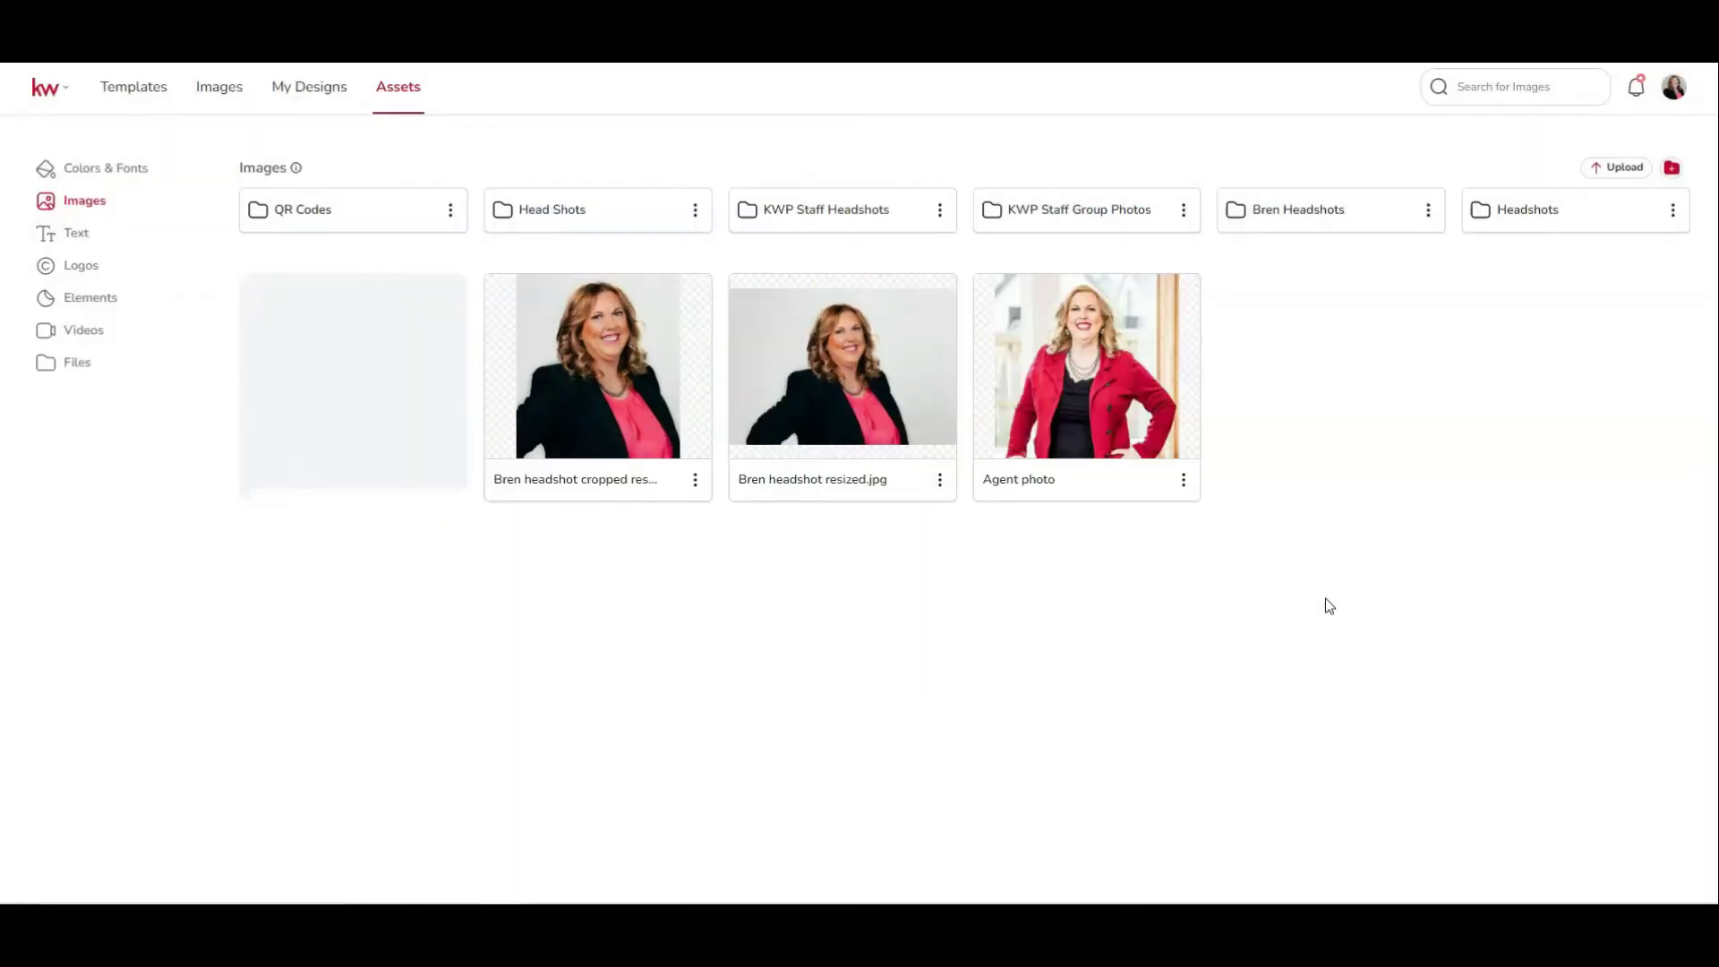
{"action": "left_click_drag", "start_coordinate": [365, 384], "coordinate": [268, 323]}
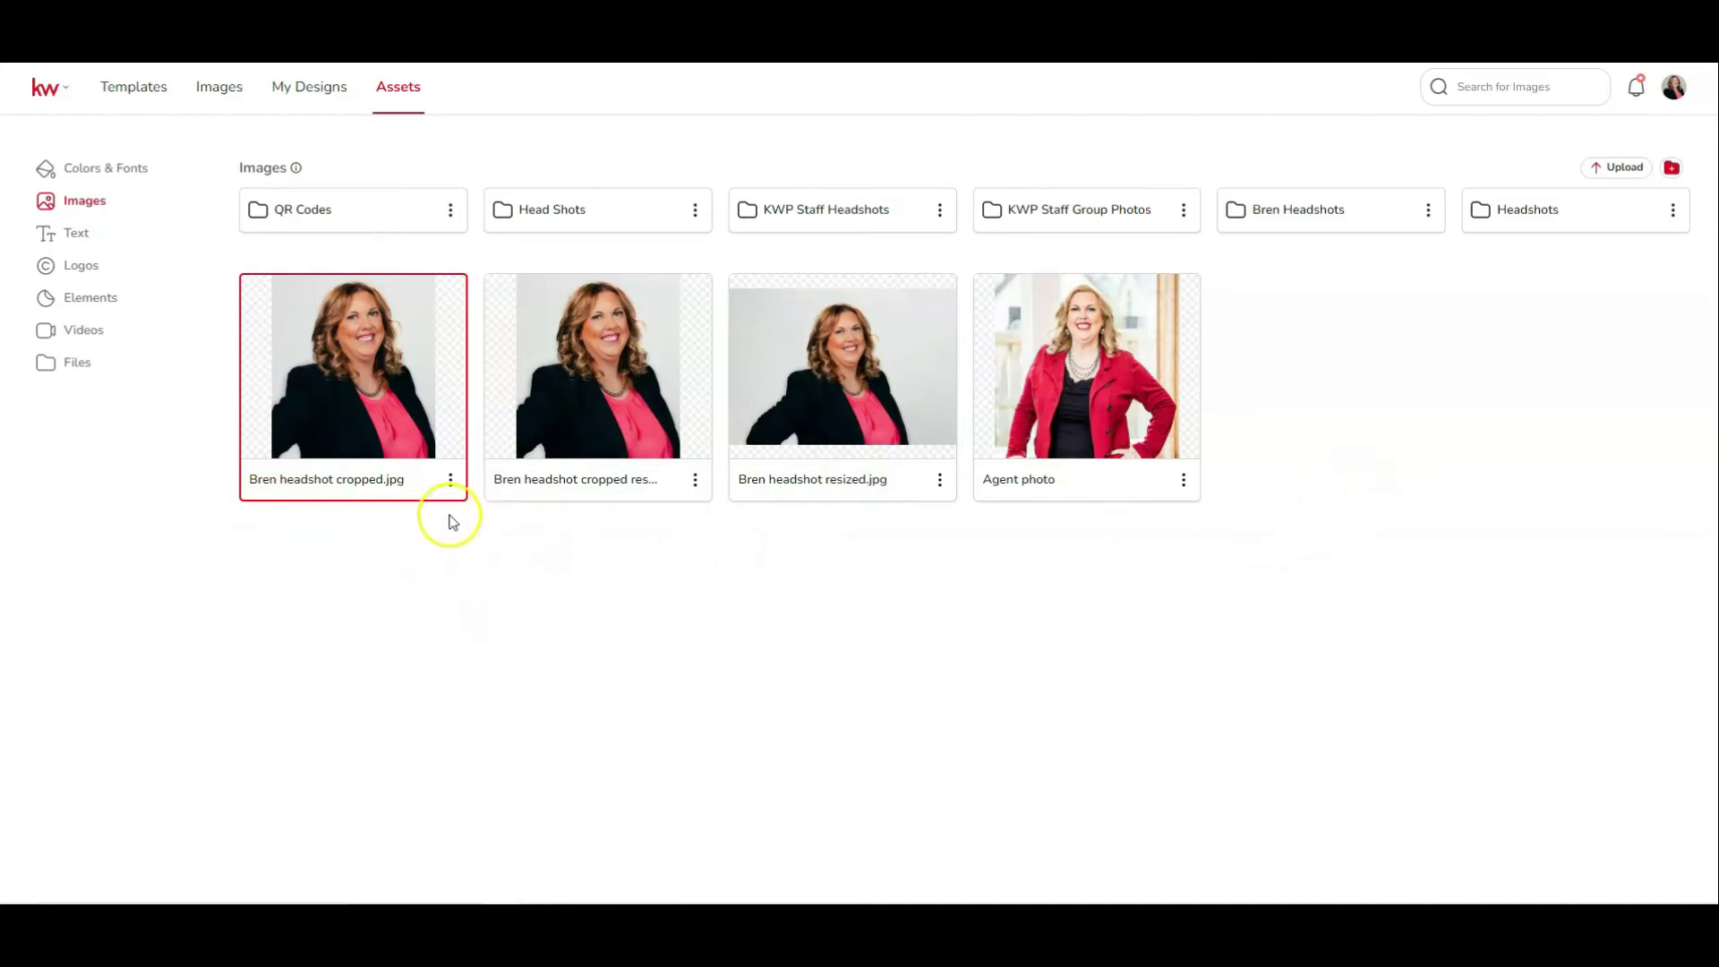
Remove the background from the cropped headshot, producing a transparent PNG copy
{"action": "left_click", "coordinate": [451, 481]}
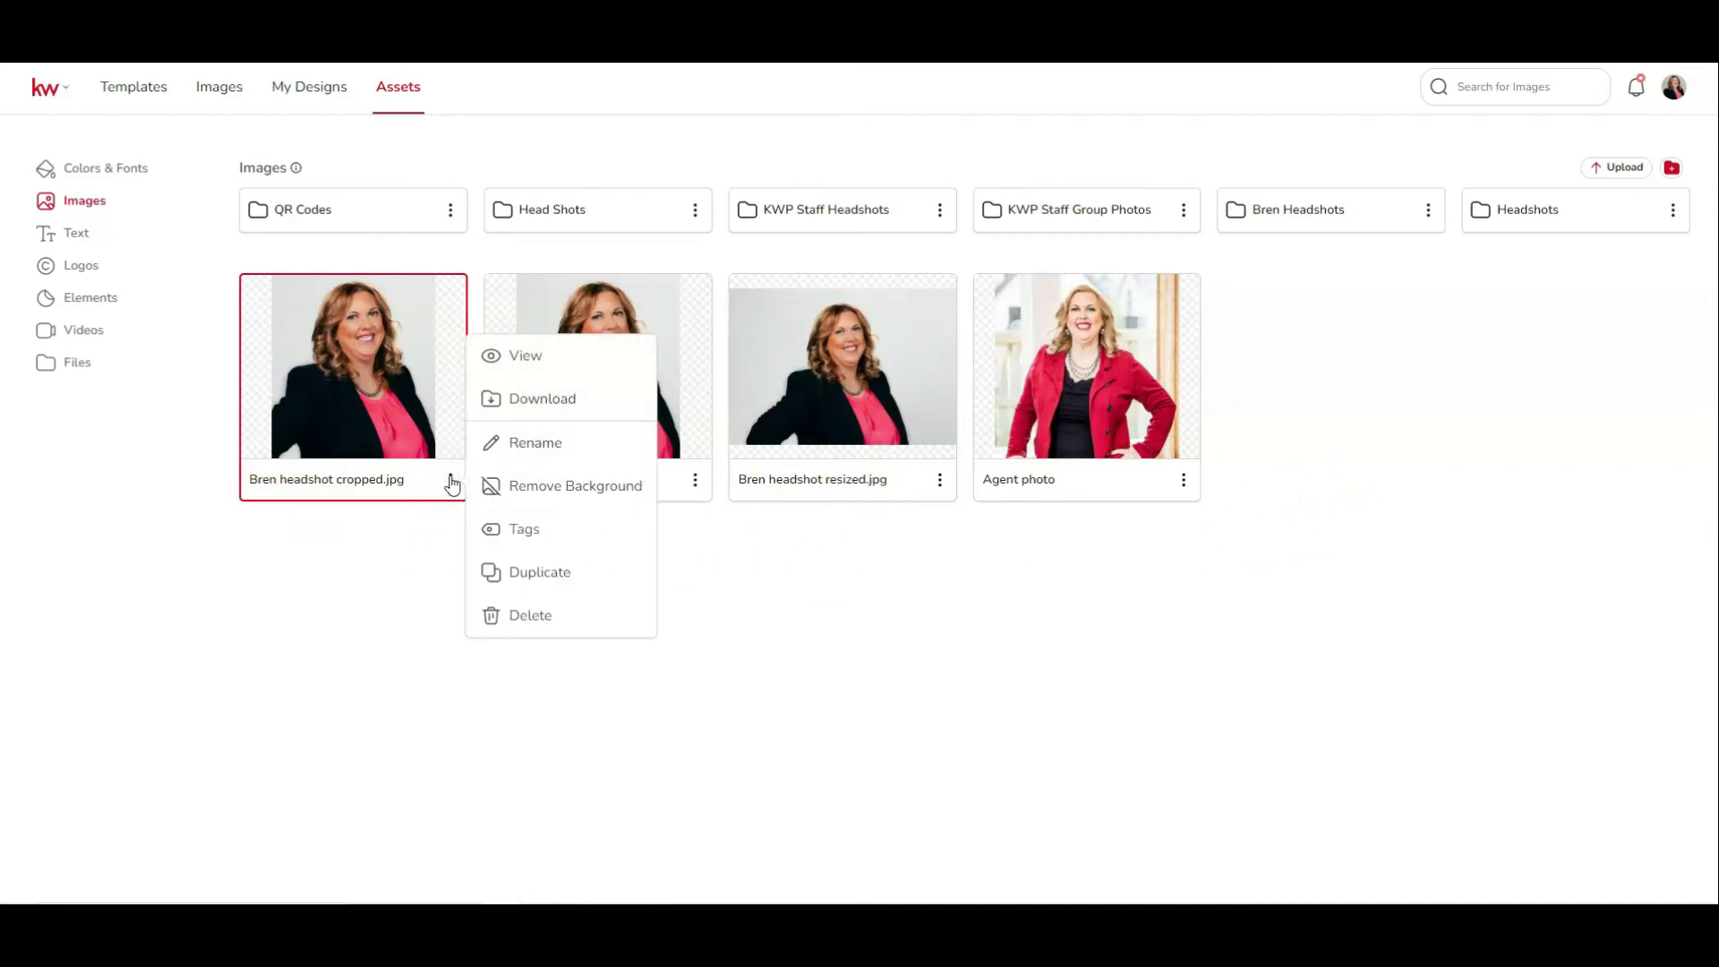
{"action": "left_click", "coordinate": [541, 483]}
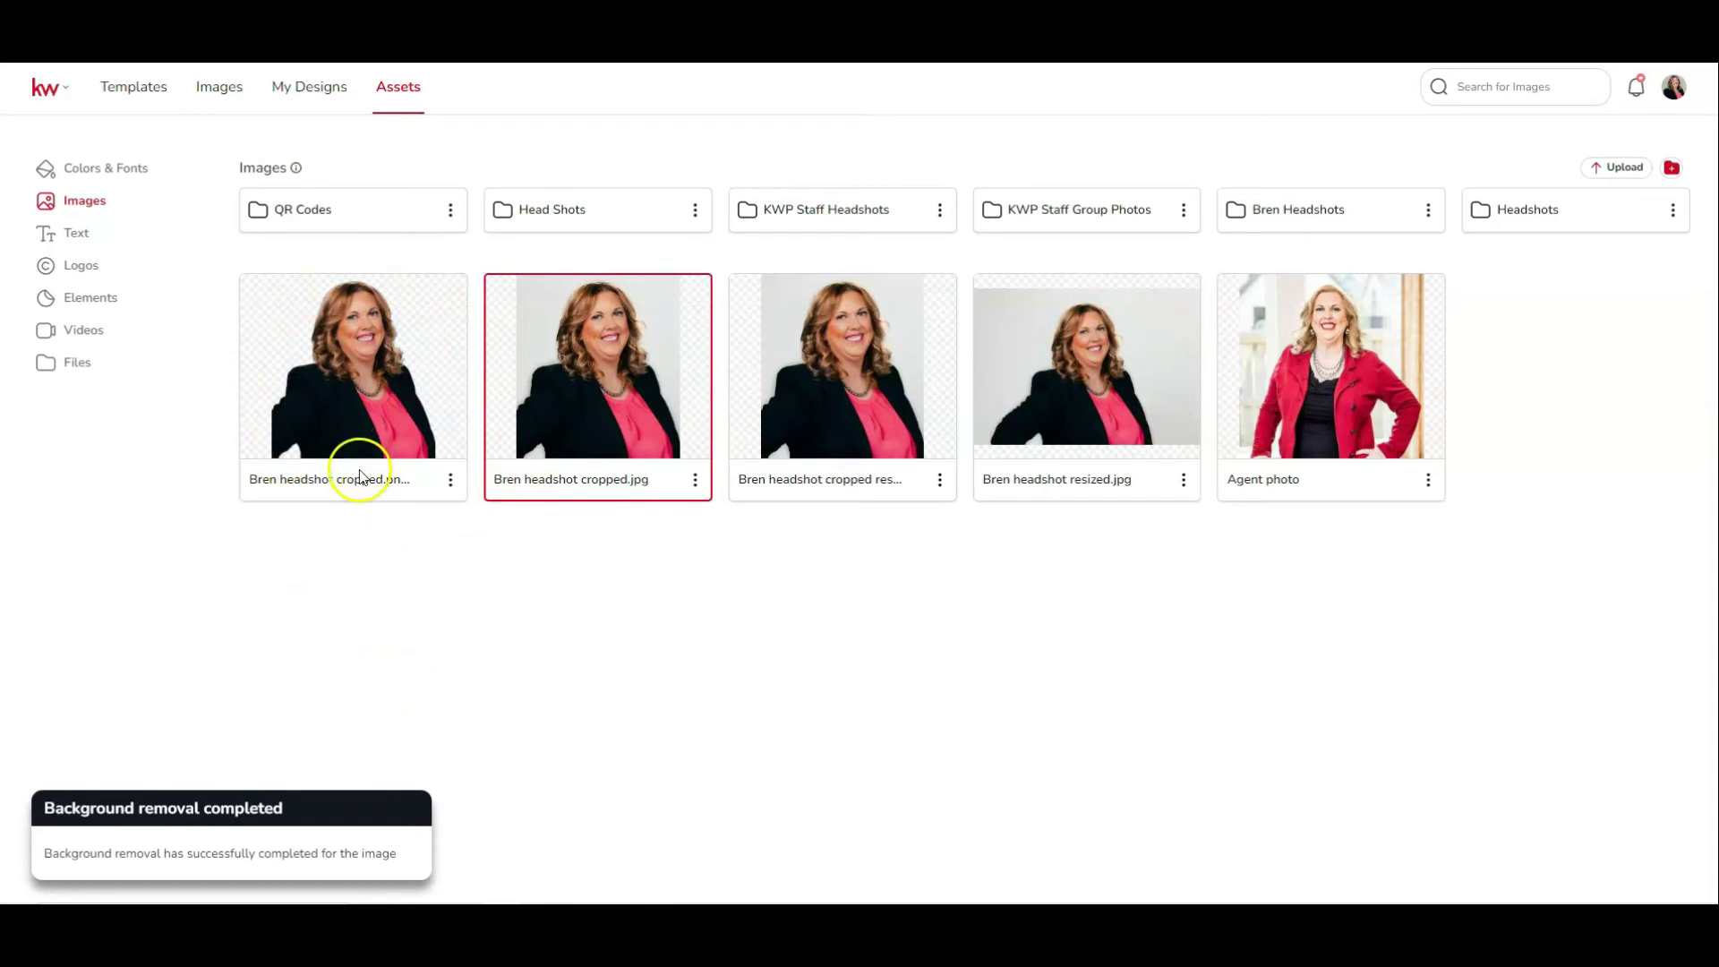
Add a First Name text field holding the agent's first name to the Text assets
{"action": "left_click", "coordinate": [76, 242]}
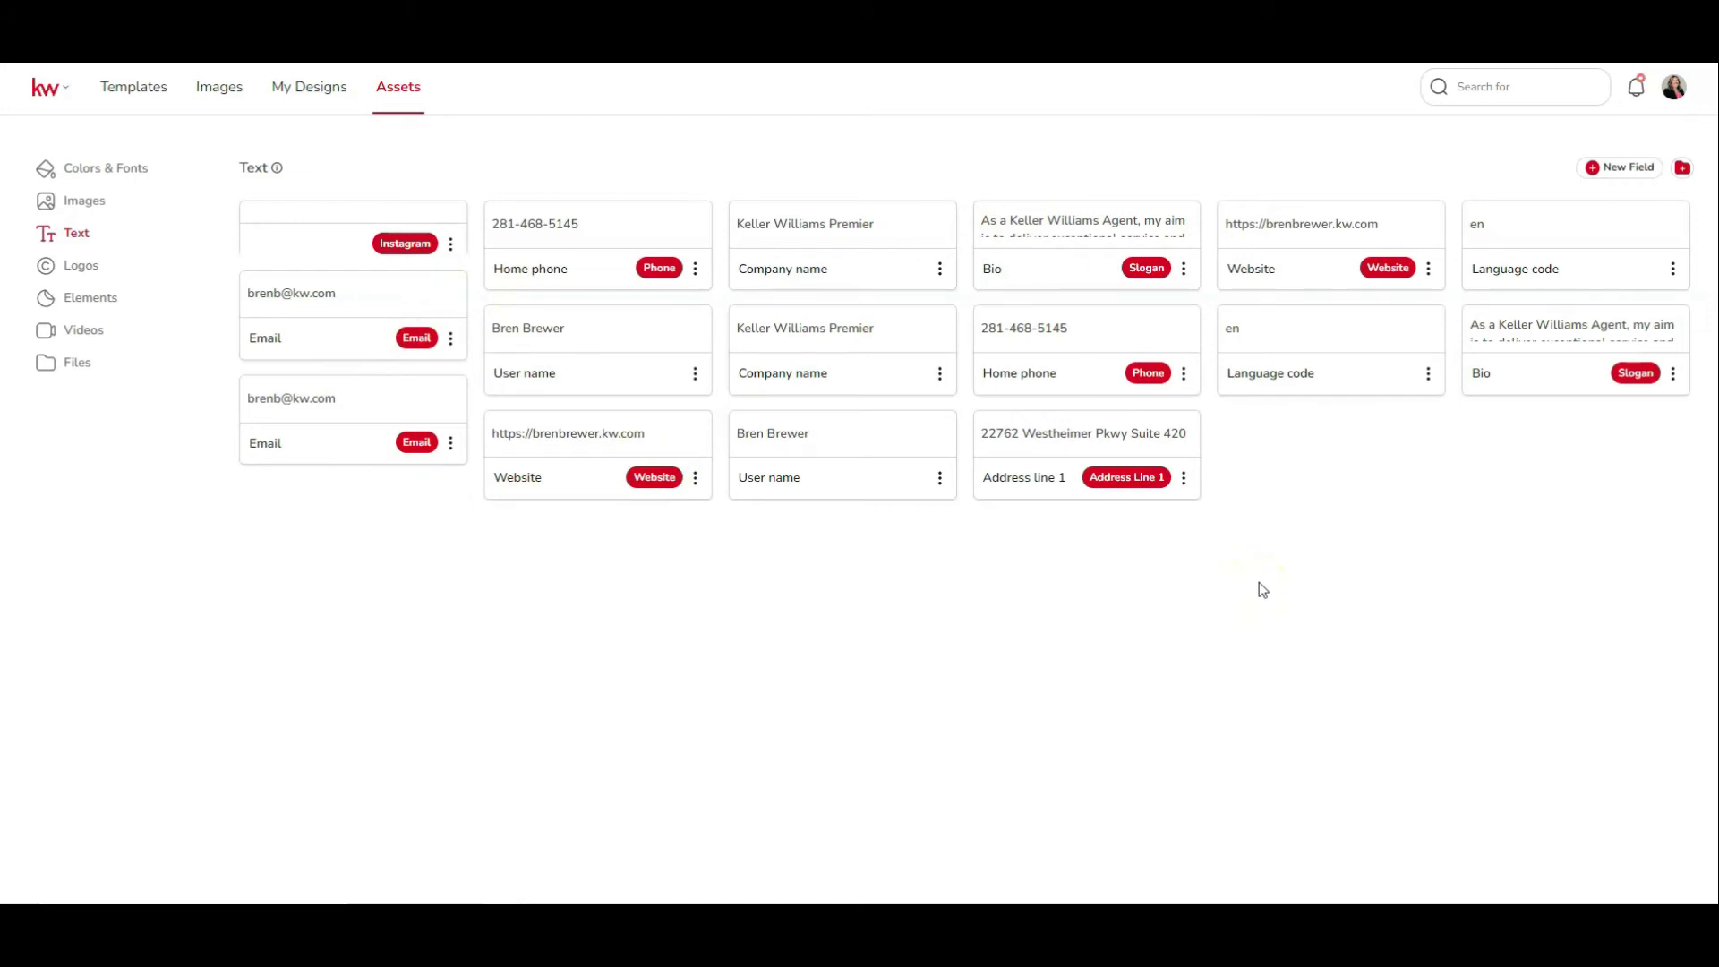
{"action": "left_click", "coordinate": [1622, 167]}
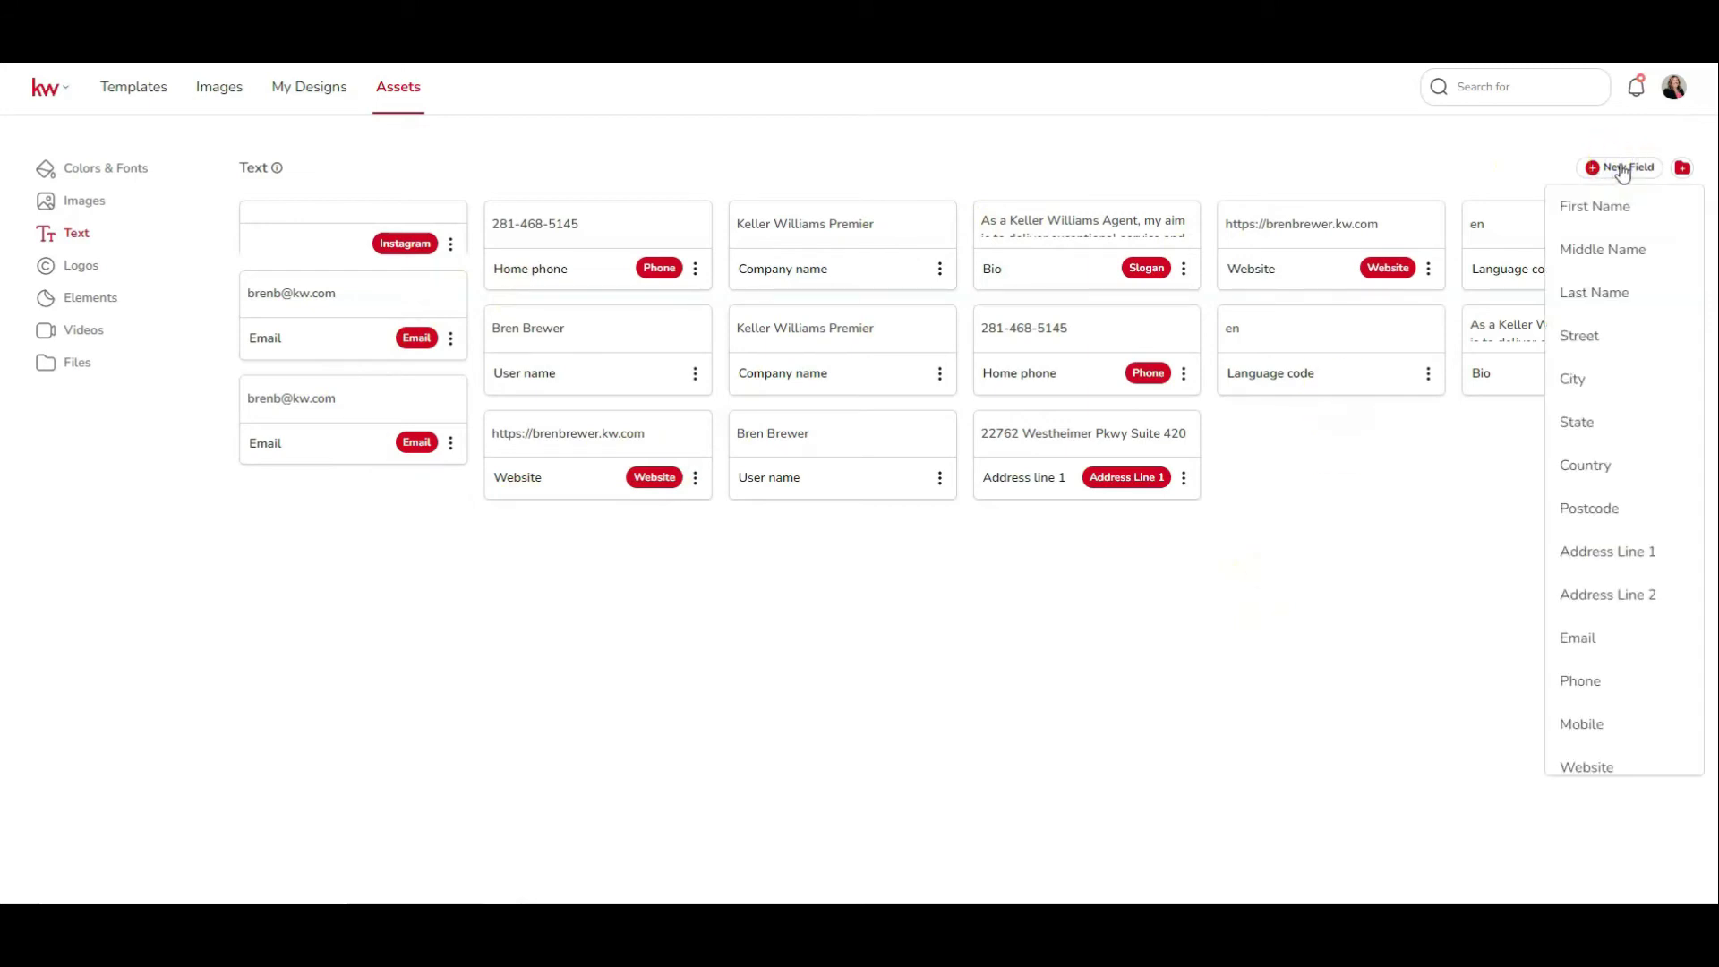
{"action": "left_click", "coordinate": [1614, 206]}
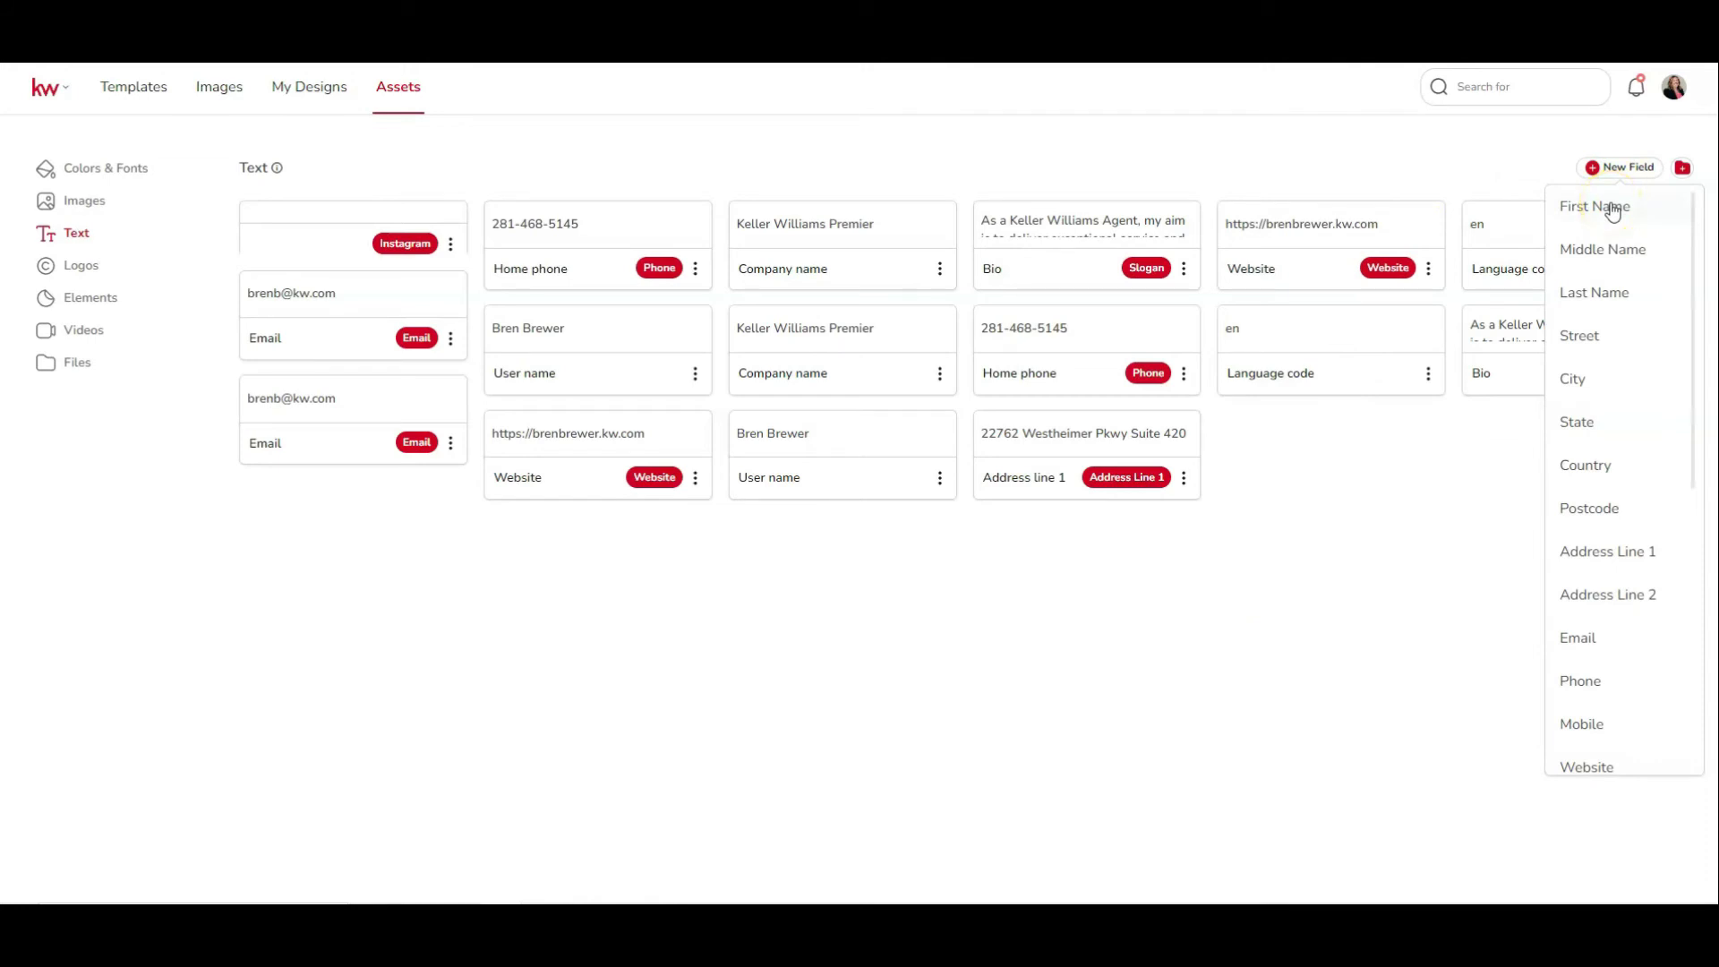
{"action": "left_click", "coordinate": [1611, 208]}
{"action": "left_click", "coordinate": [654, 473]}
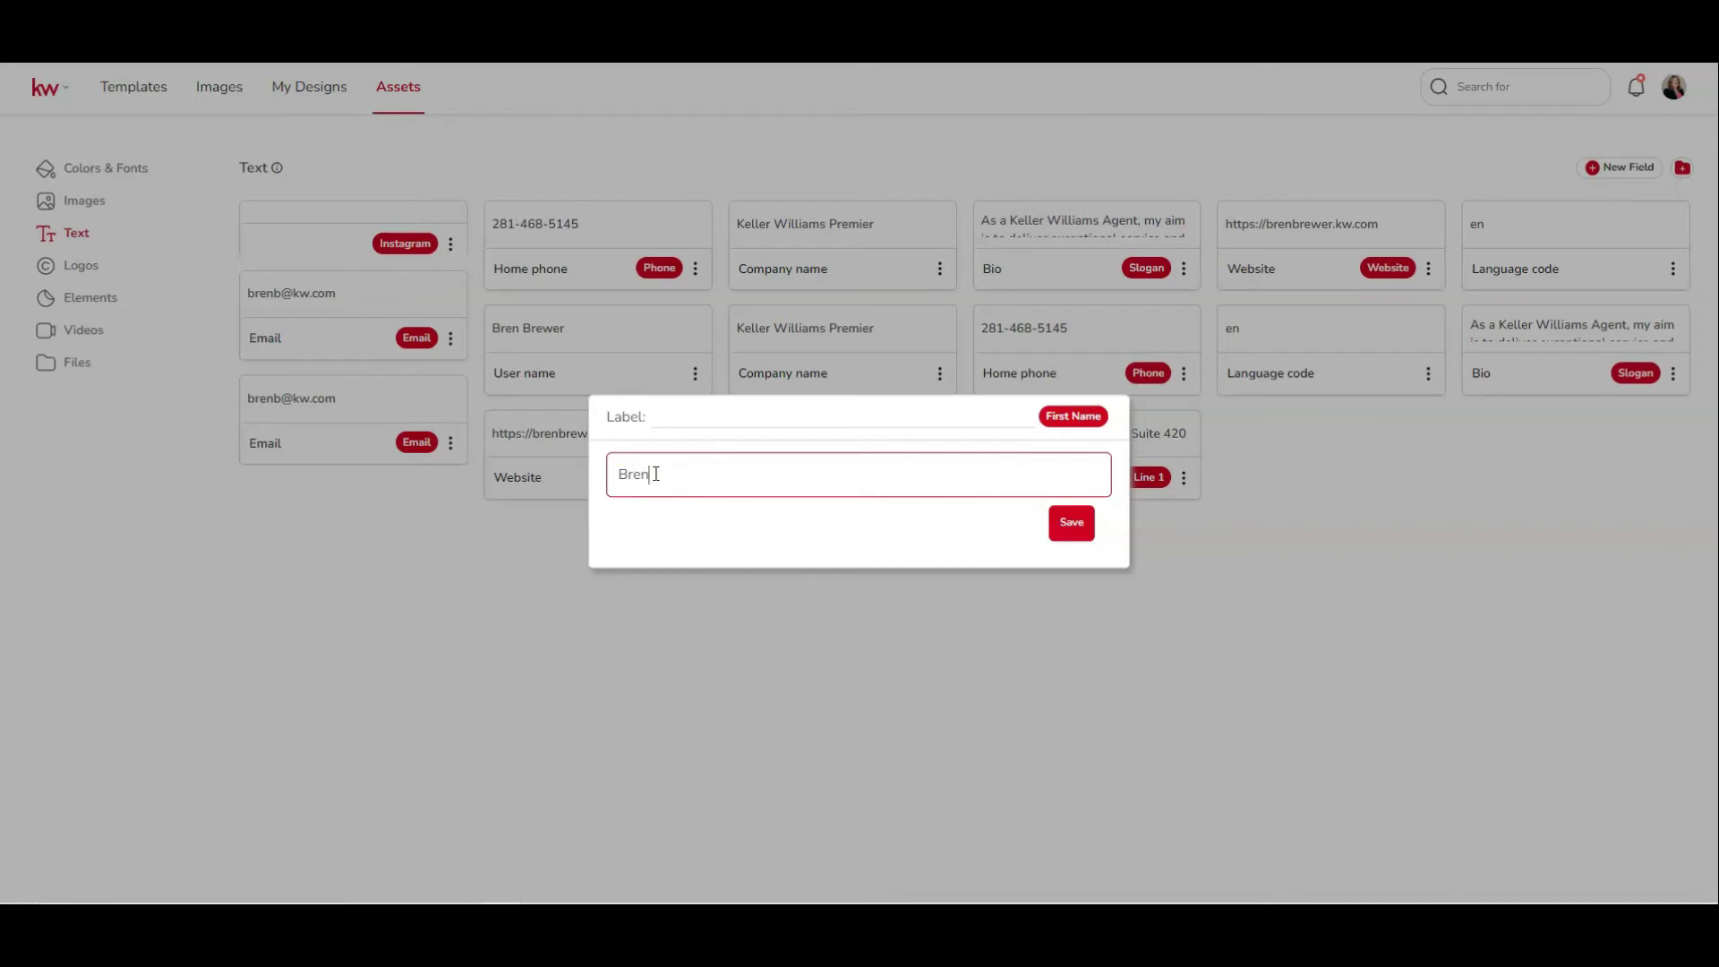
{"action": "left_click", "coordinate": [1070, 523]}
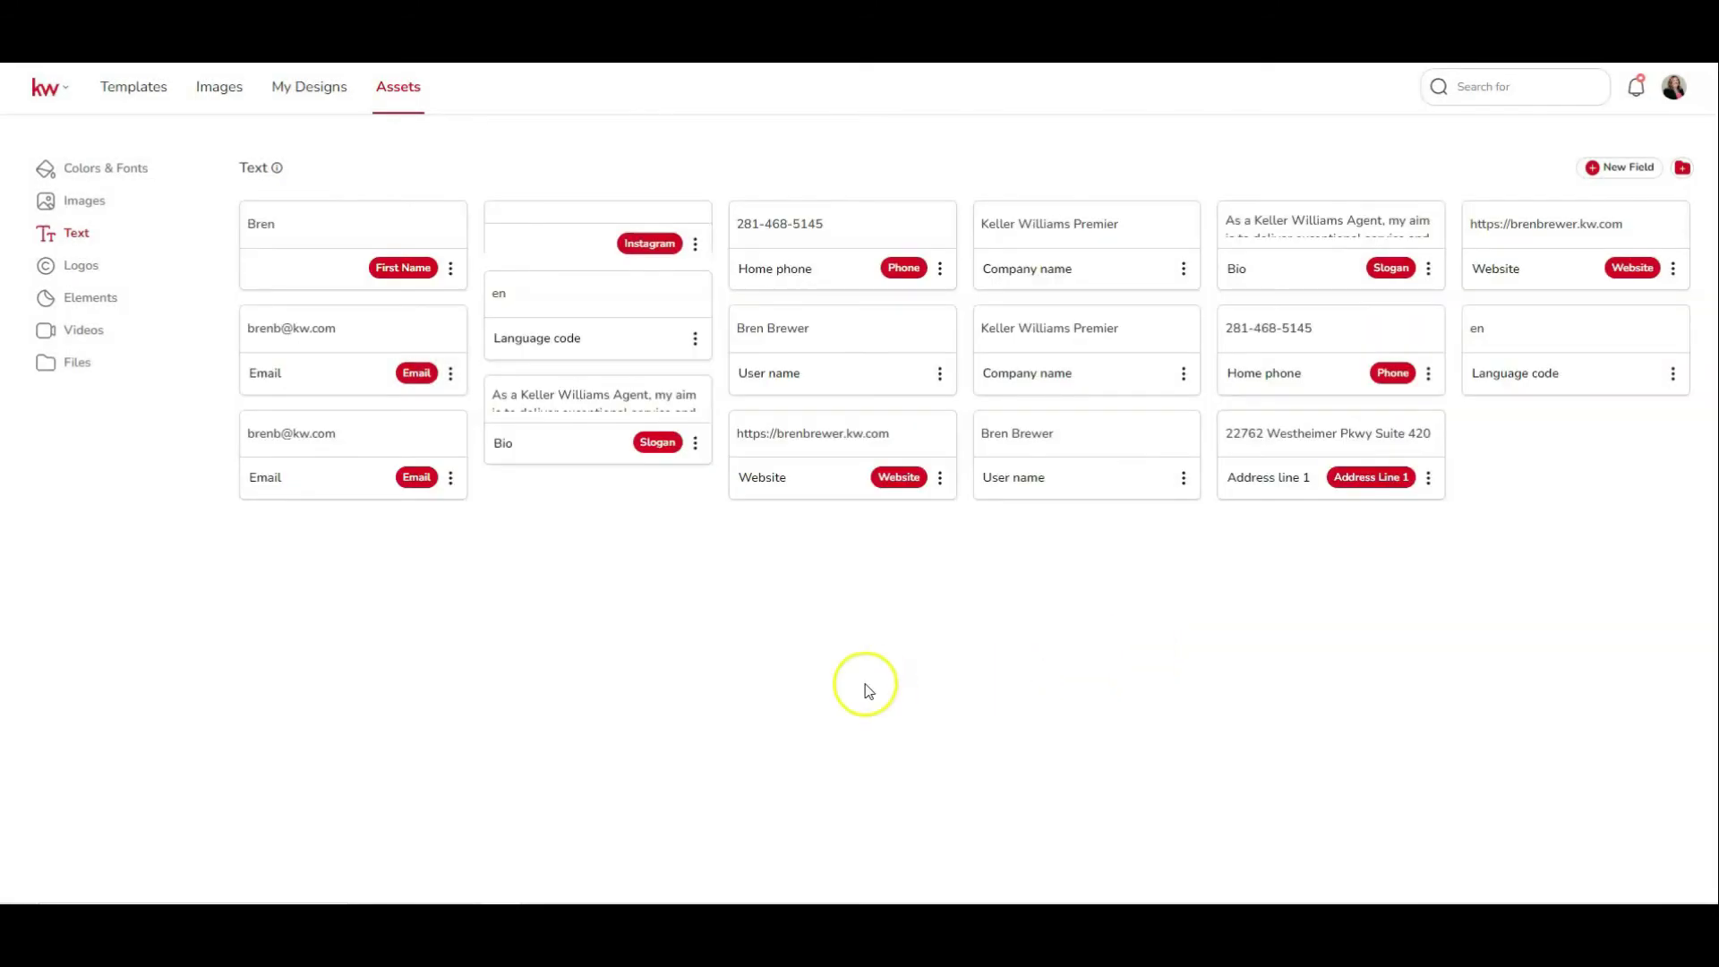
{"action": "left_click", "coordinate": [1616, 168]}
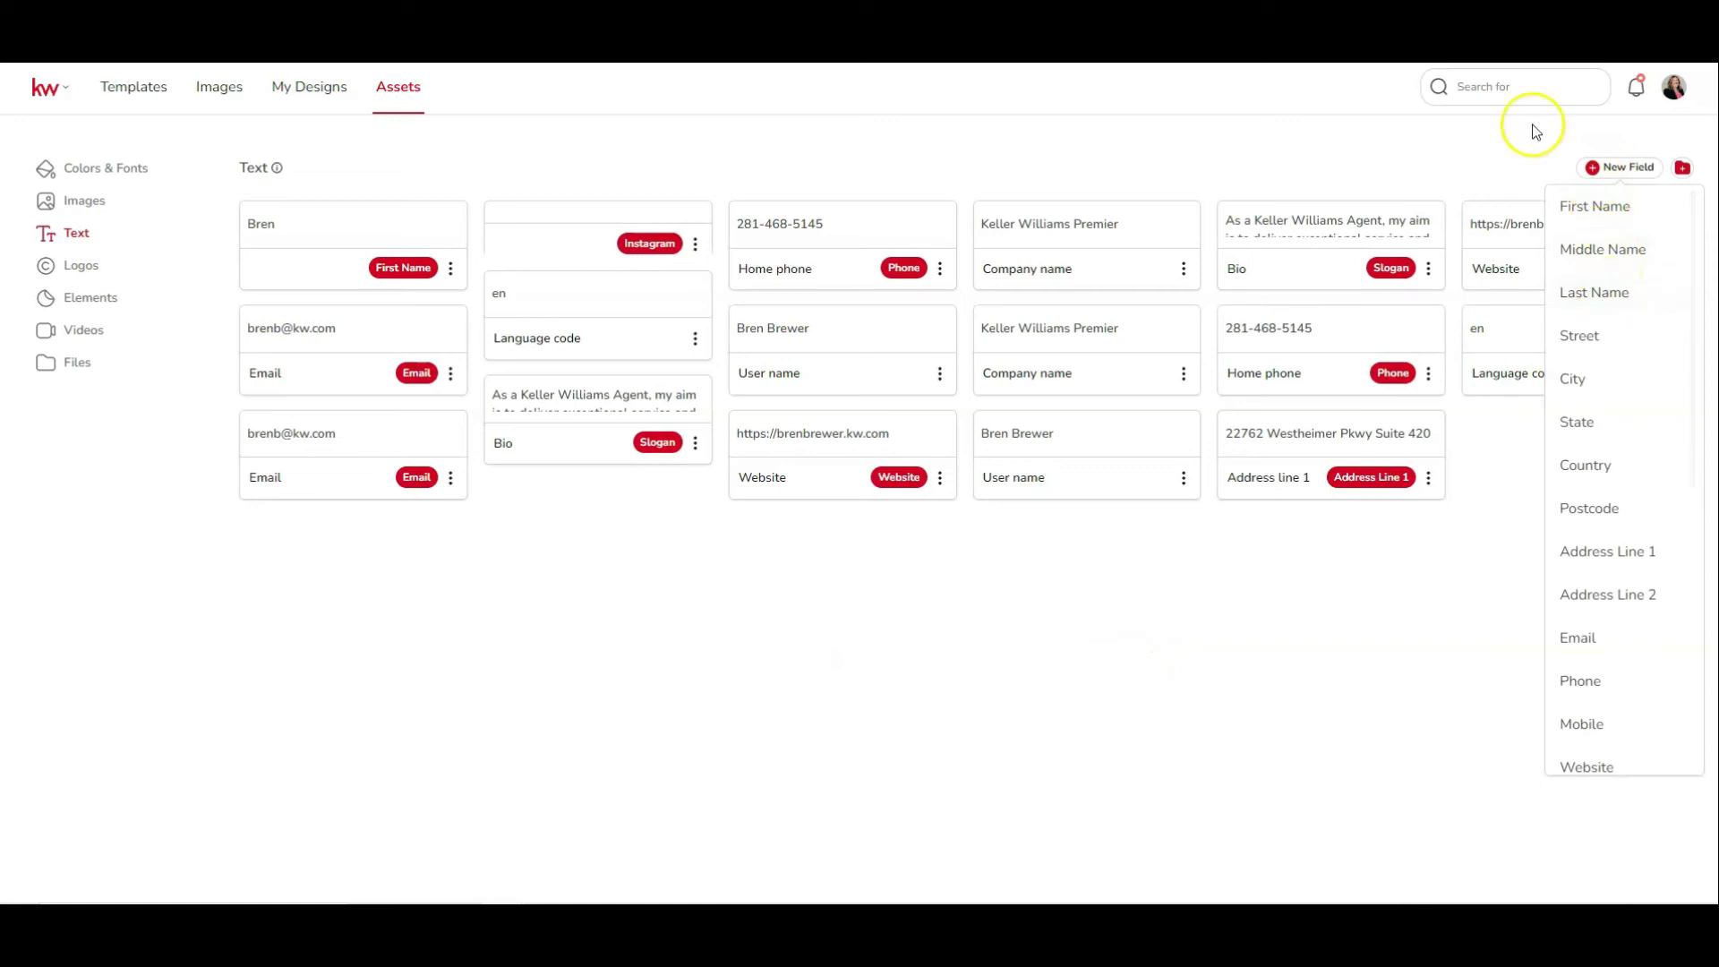
Create 'KW logos' and 'Team Logos' folders in the Logos assets
{"action": "left_click", "coordinate": [78, 268]}
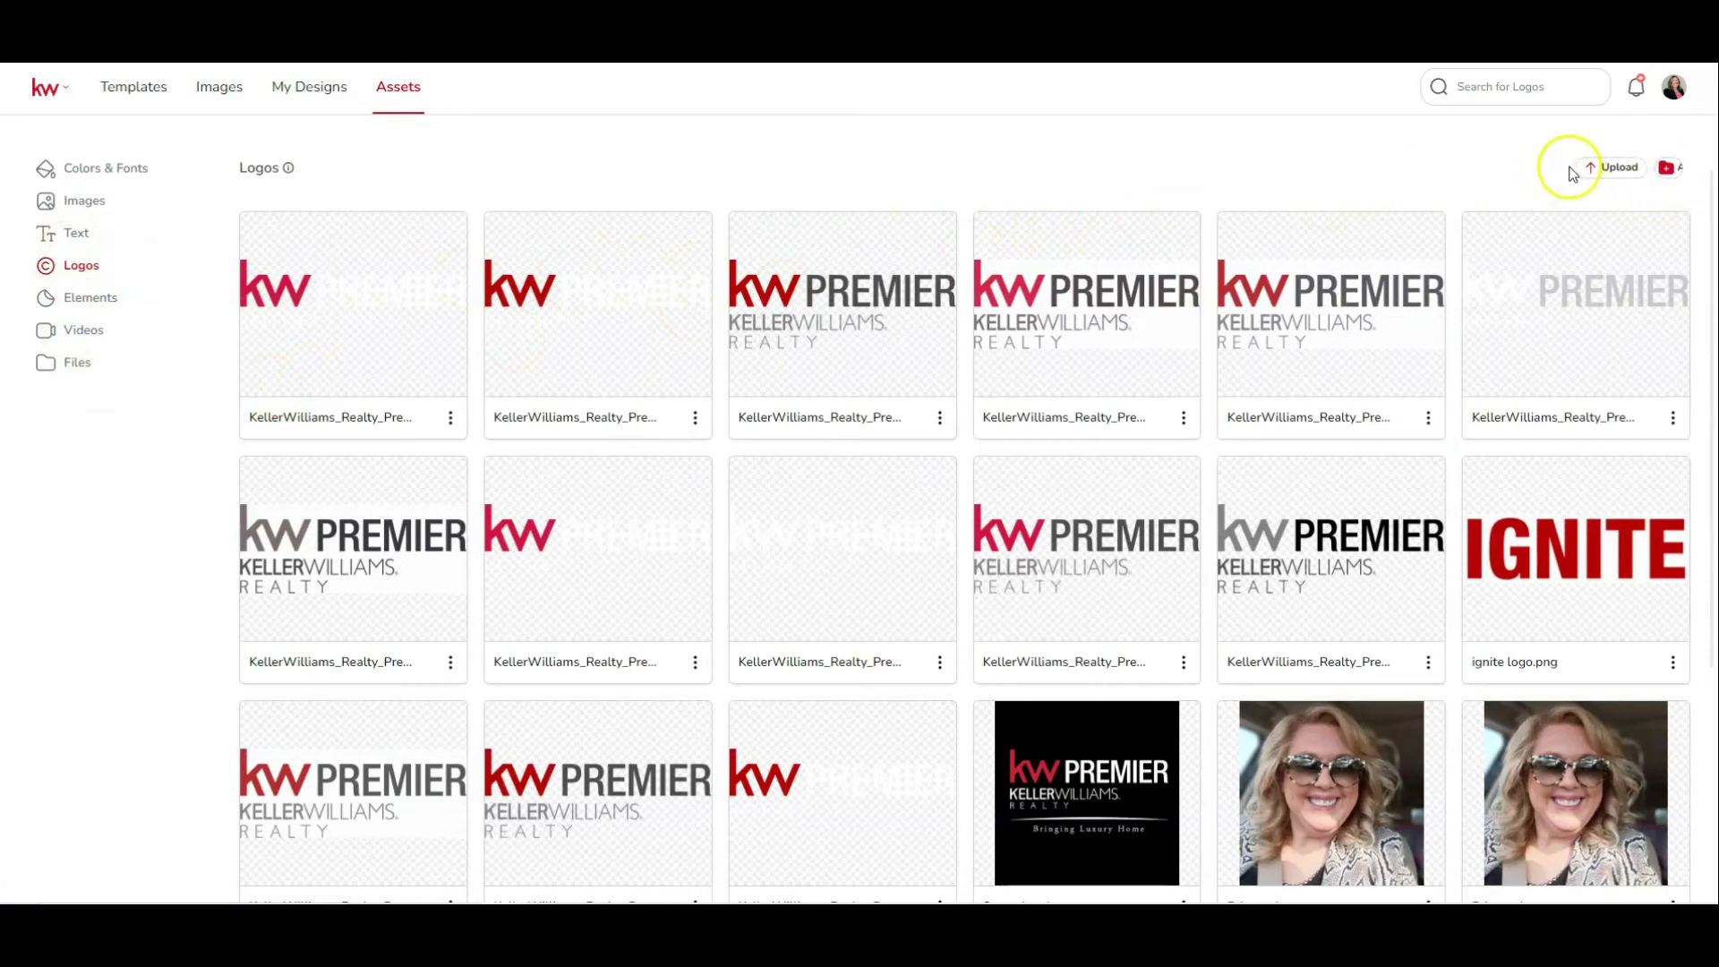
{"action": "left_click", "coordinate": [1671, 167]}
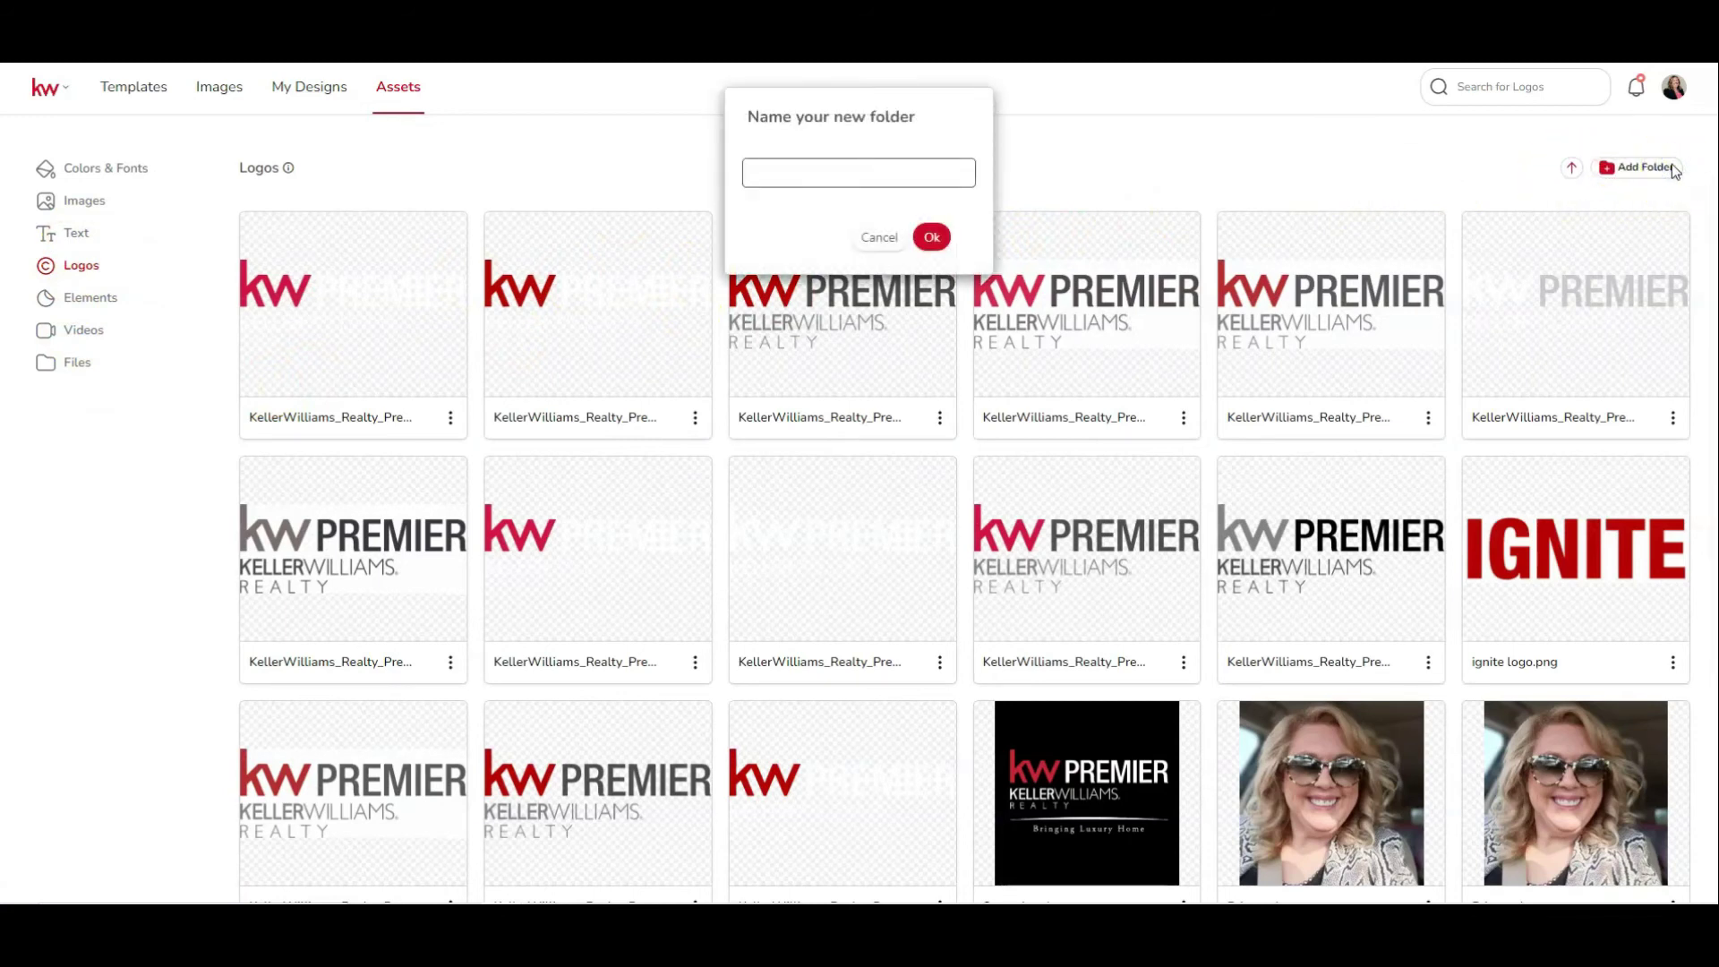
{"action": "left_click", "coordinate": [853, 185]}
{"action": "type", "text": "KW logos"}
{"action": "left_click", "coordinate": [932, 236]}
{"action": "left_click", "coordinate": [1640, 168]}
{"action": "left_click", "coordinate": [881, 170]}
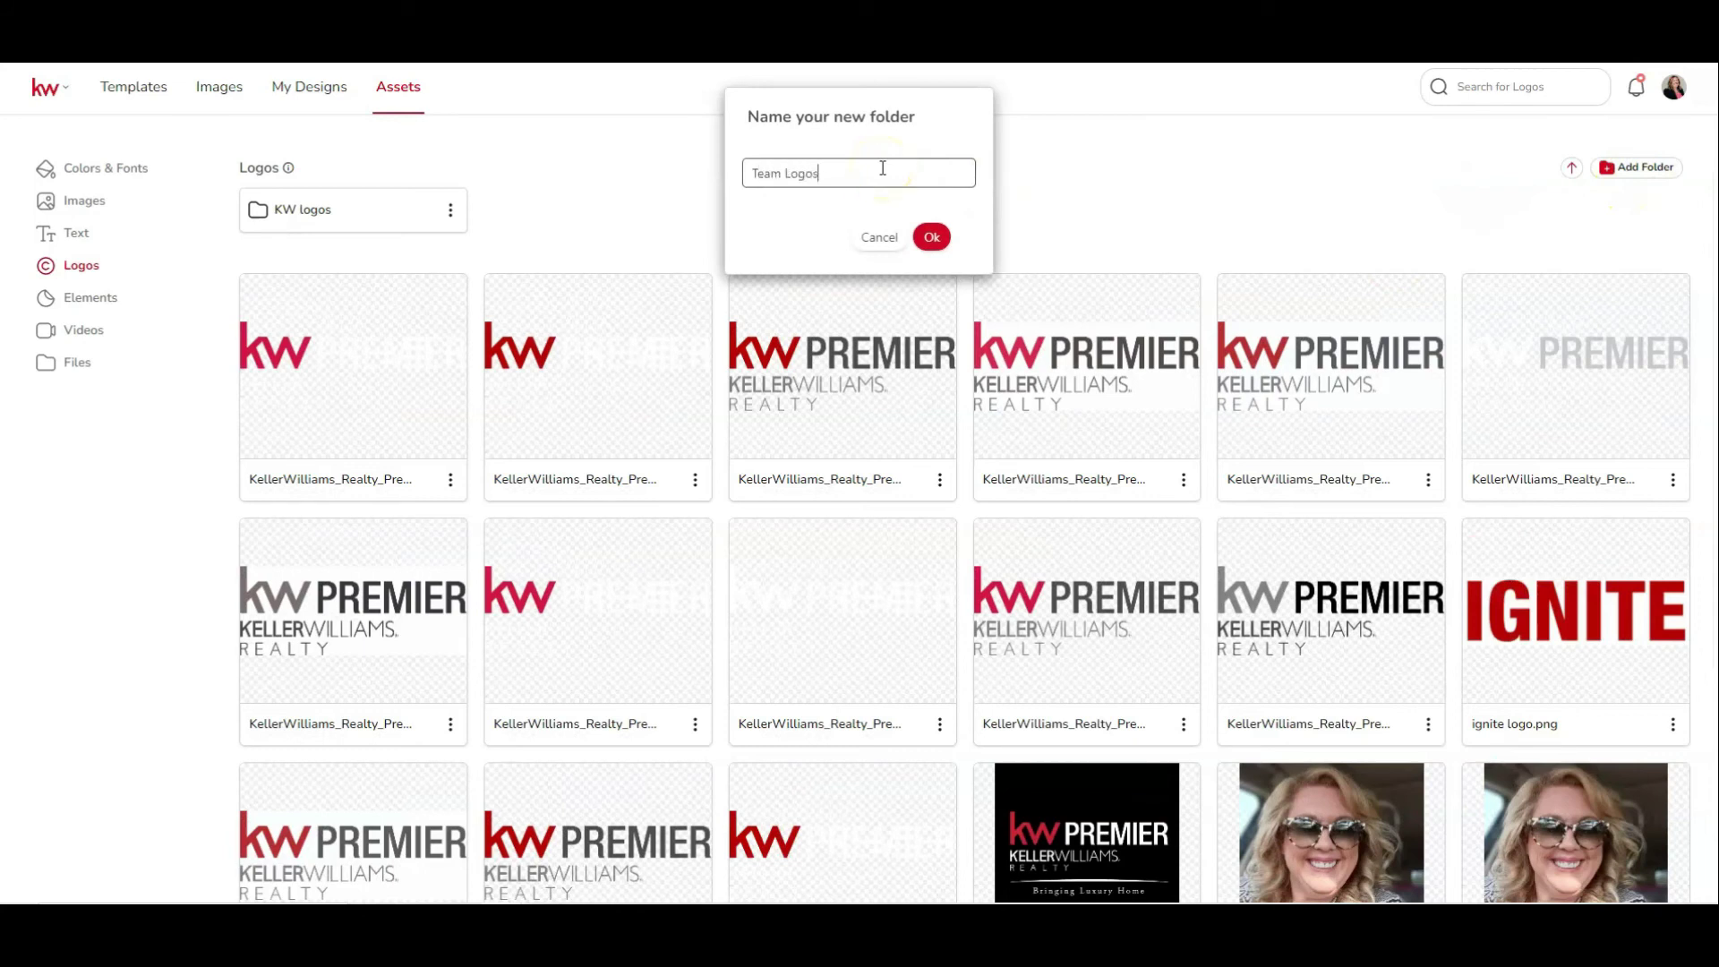
{"action": "type", "text": "Team Logos"}
{"action": "key", "text": "Return"}
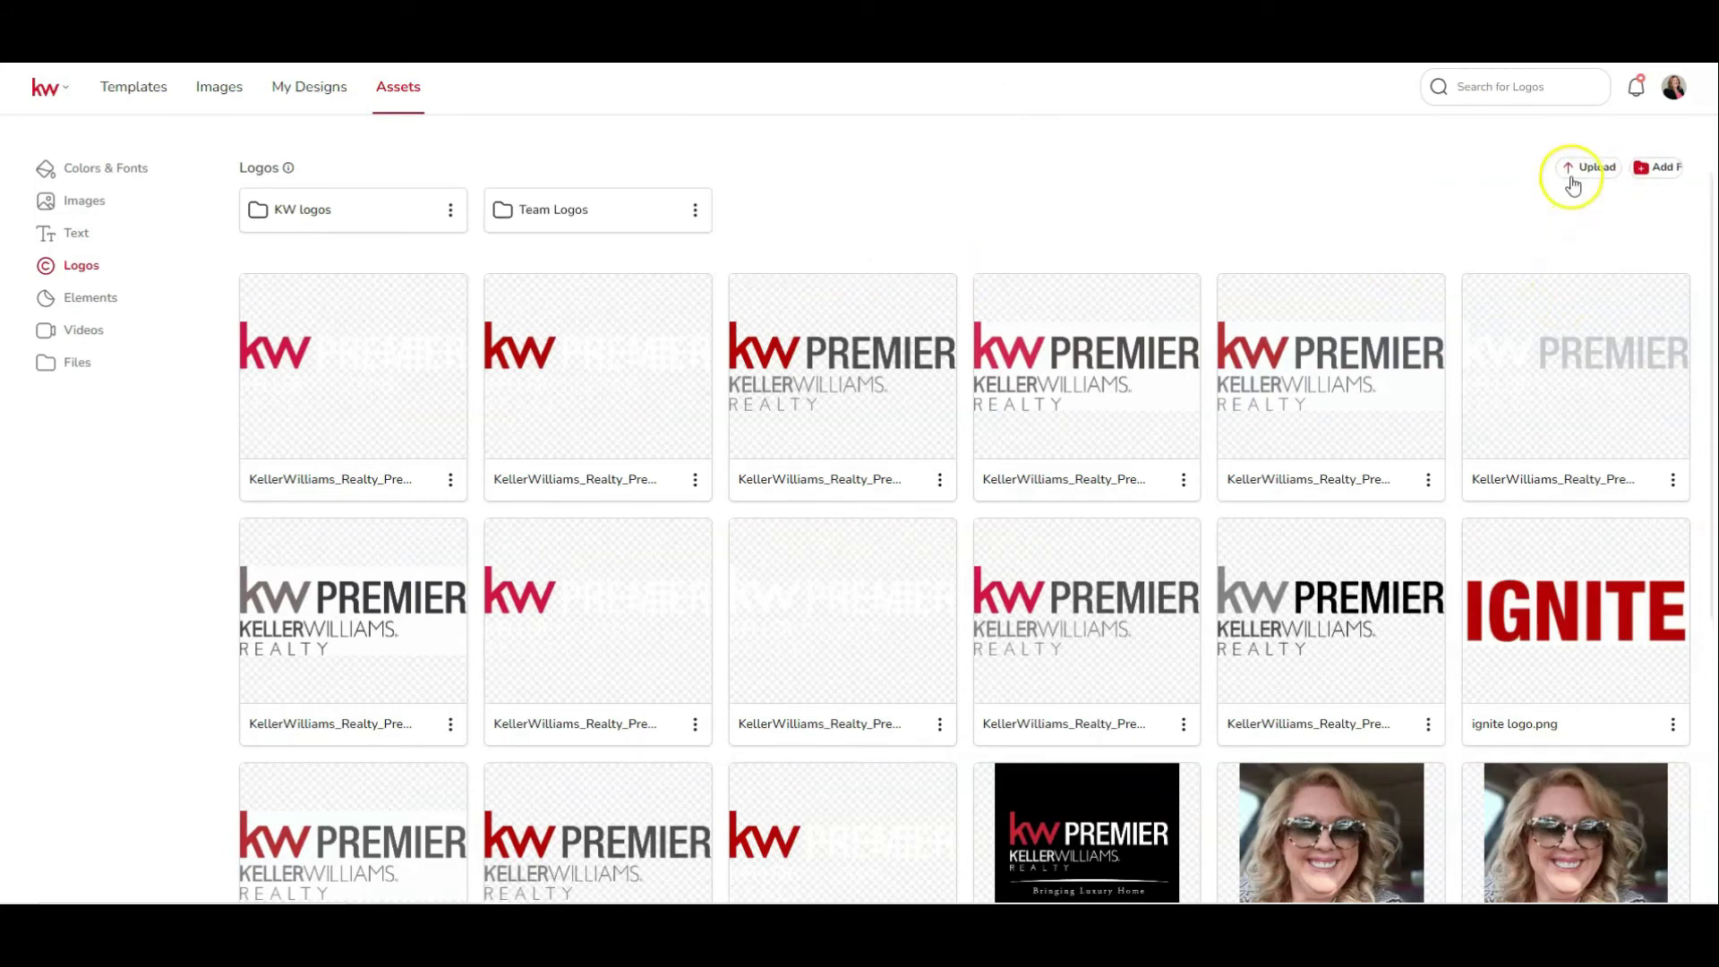
Look for a logo file on the Desktop, then move on to the empty Elements assets page
{"action": "left_click", "coordinate": [1611, 168]}
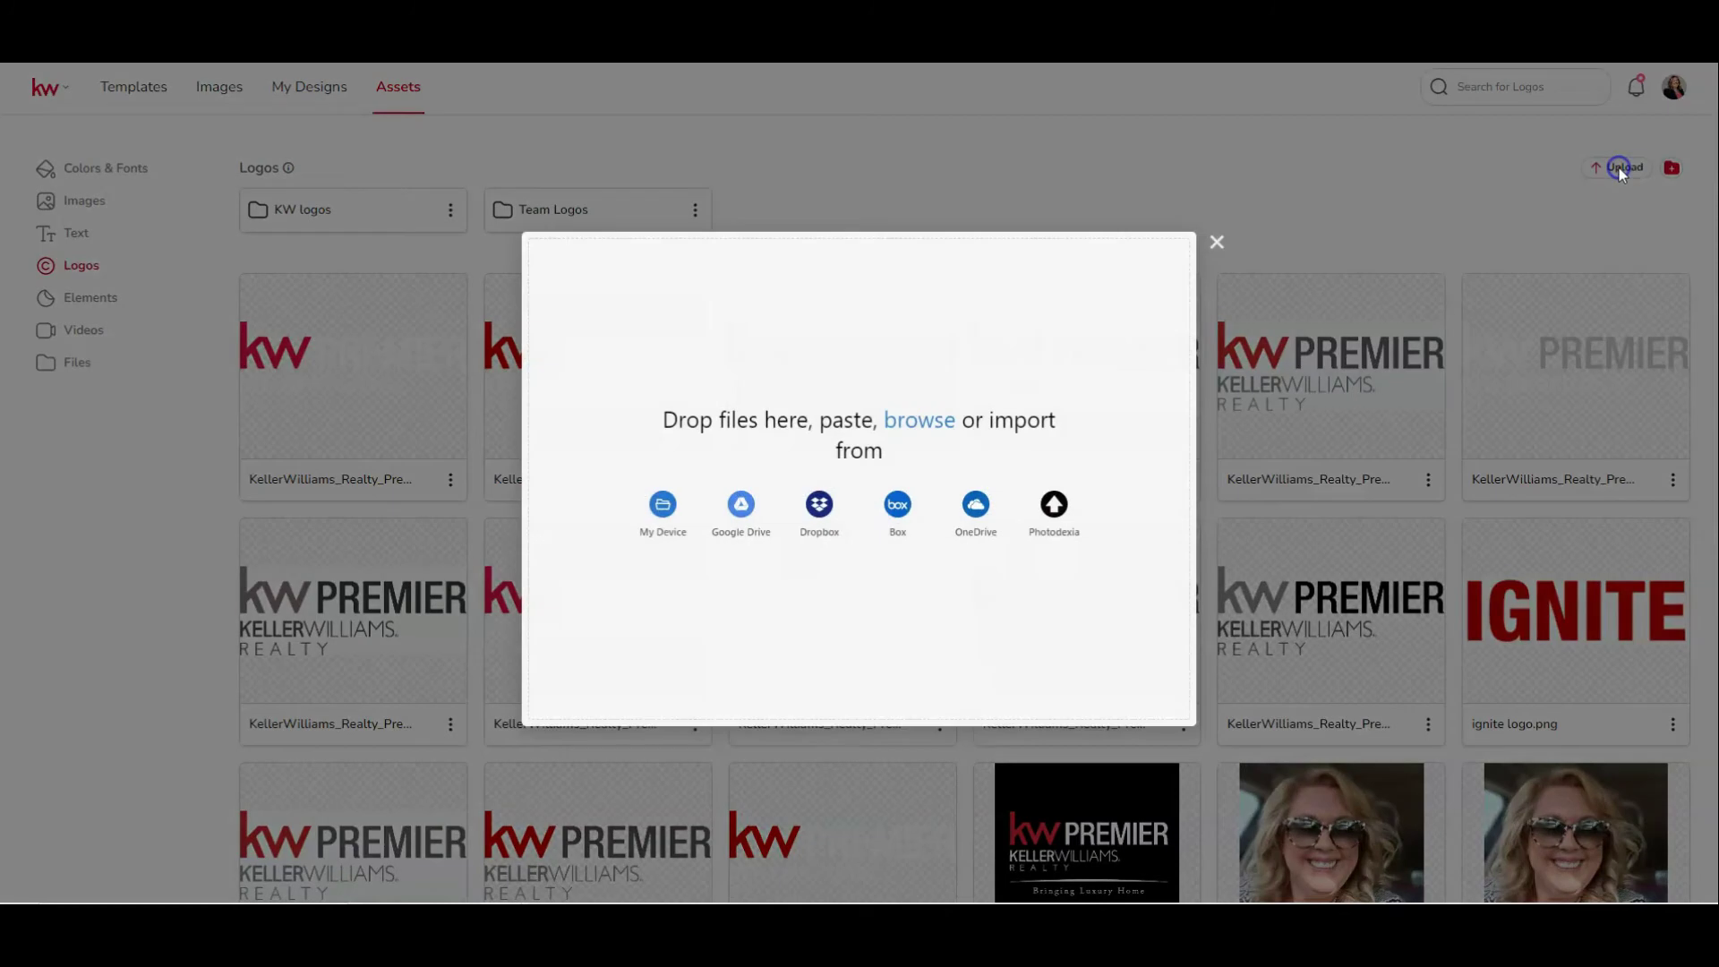
{"action": "left_click", "coordinate": [651, 521]}
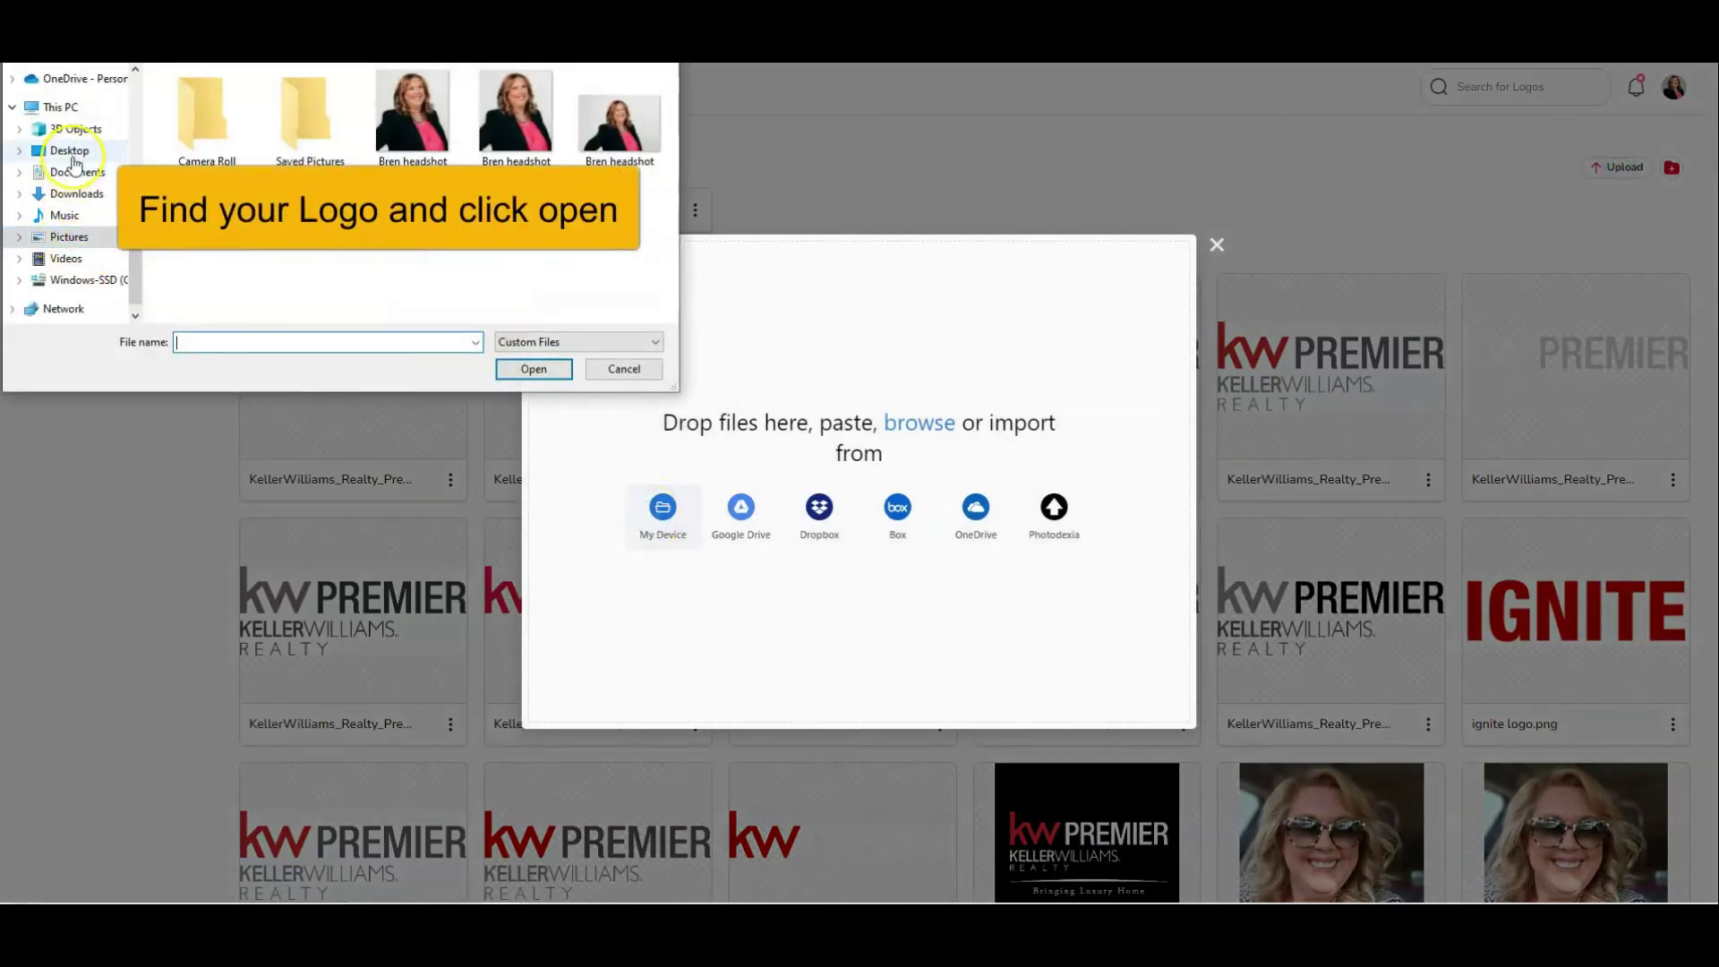
{"action": "left_click", "coordinate": [72, 149]}
{"action": "scroll", "coordinate": [337, 173], "scroll_direction": "down", "scroll_amount": 3}
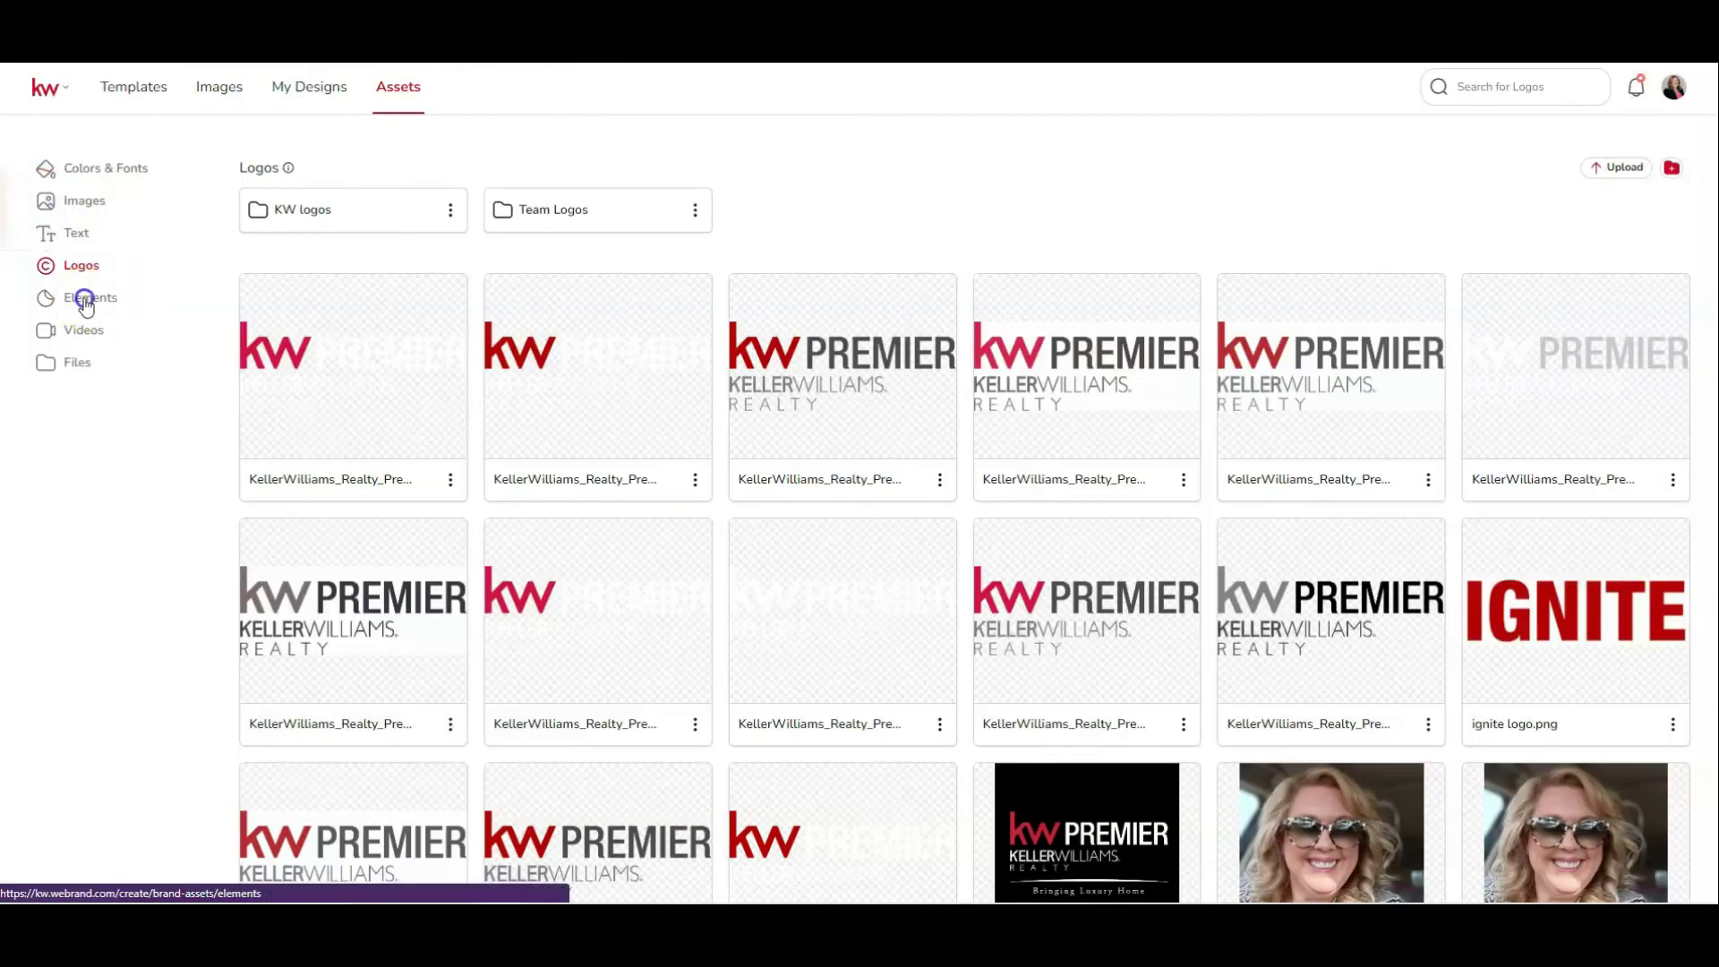
{"action": "left_click", "coordinate": [86, 297]}
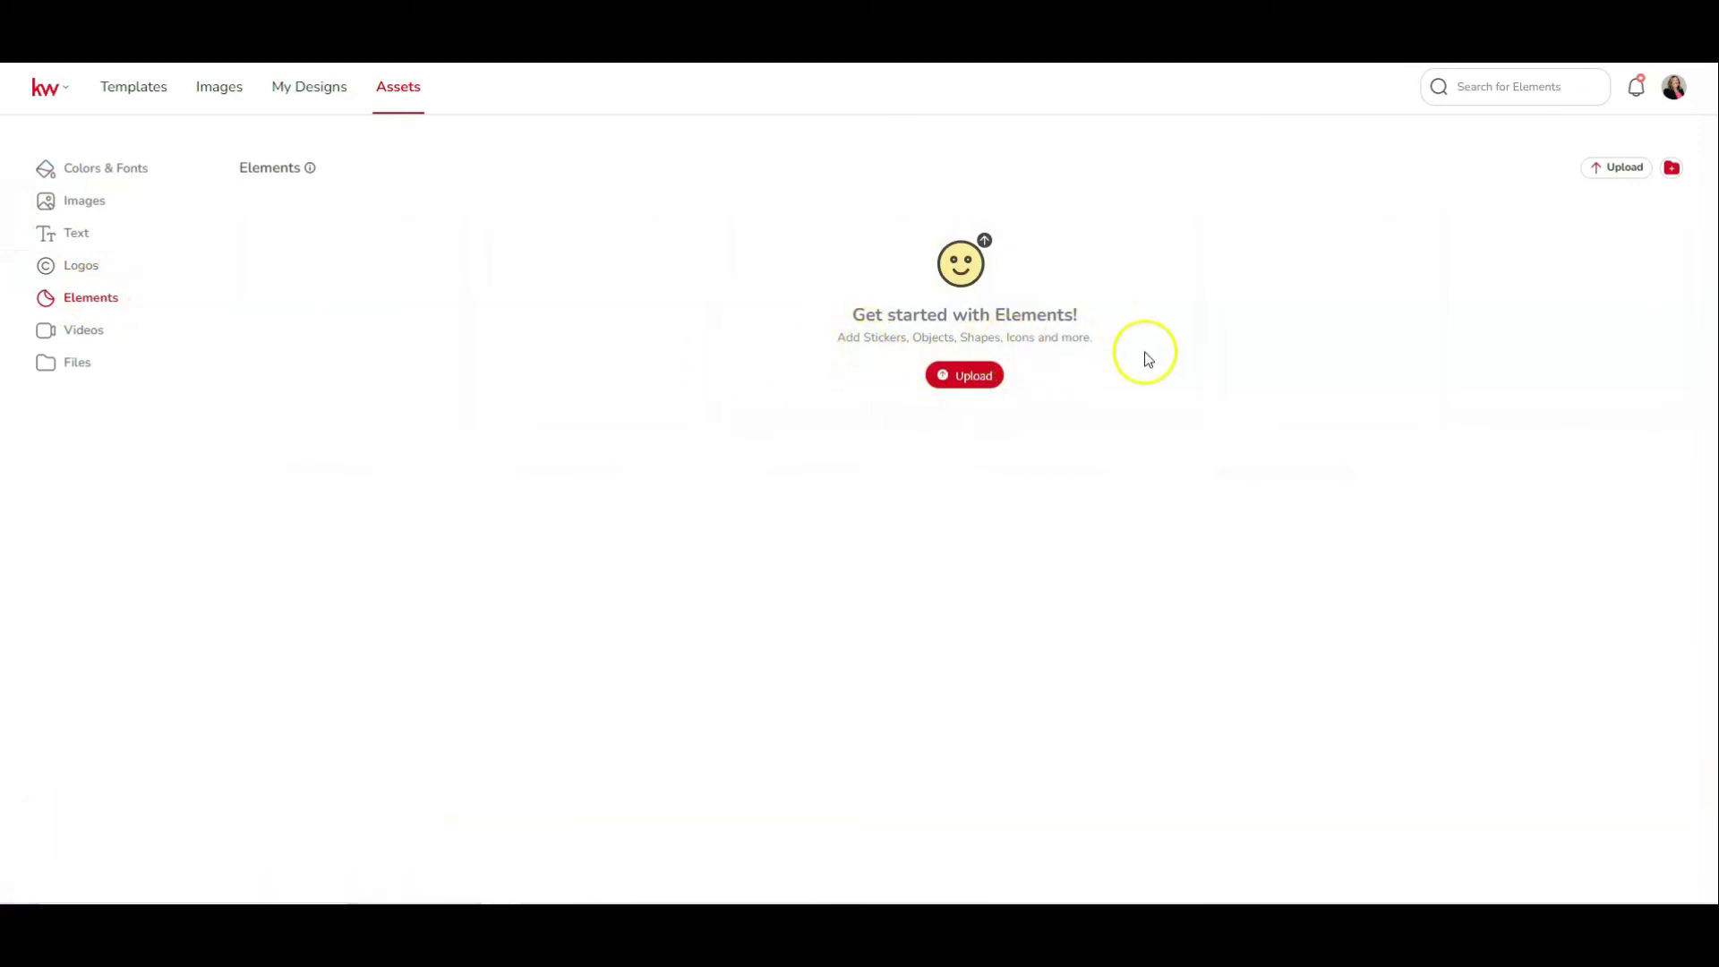
Upload Intro.mp4 and Outro.mp4 to the Videos assets, then begin adding a YouTube link
{"action": "left_click", "coordinate": [85, 330]}
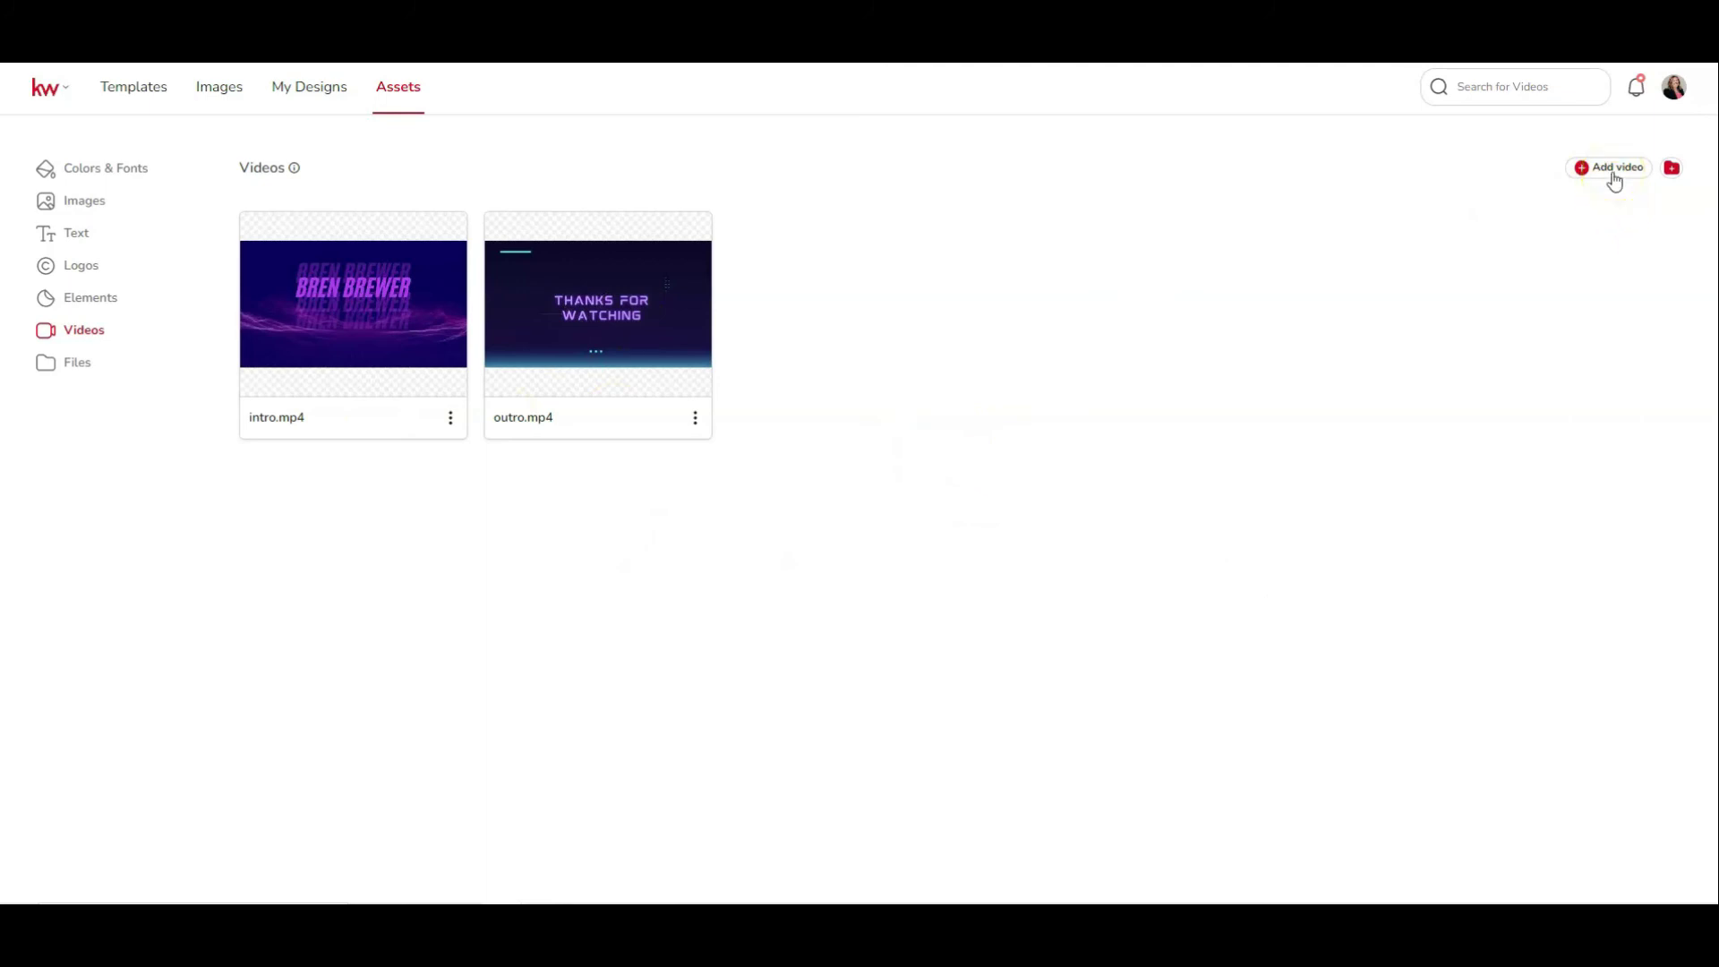
{"action": "left_click", "coordinate": [1614, 170]}
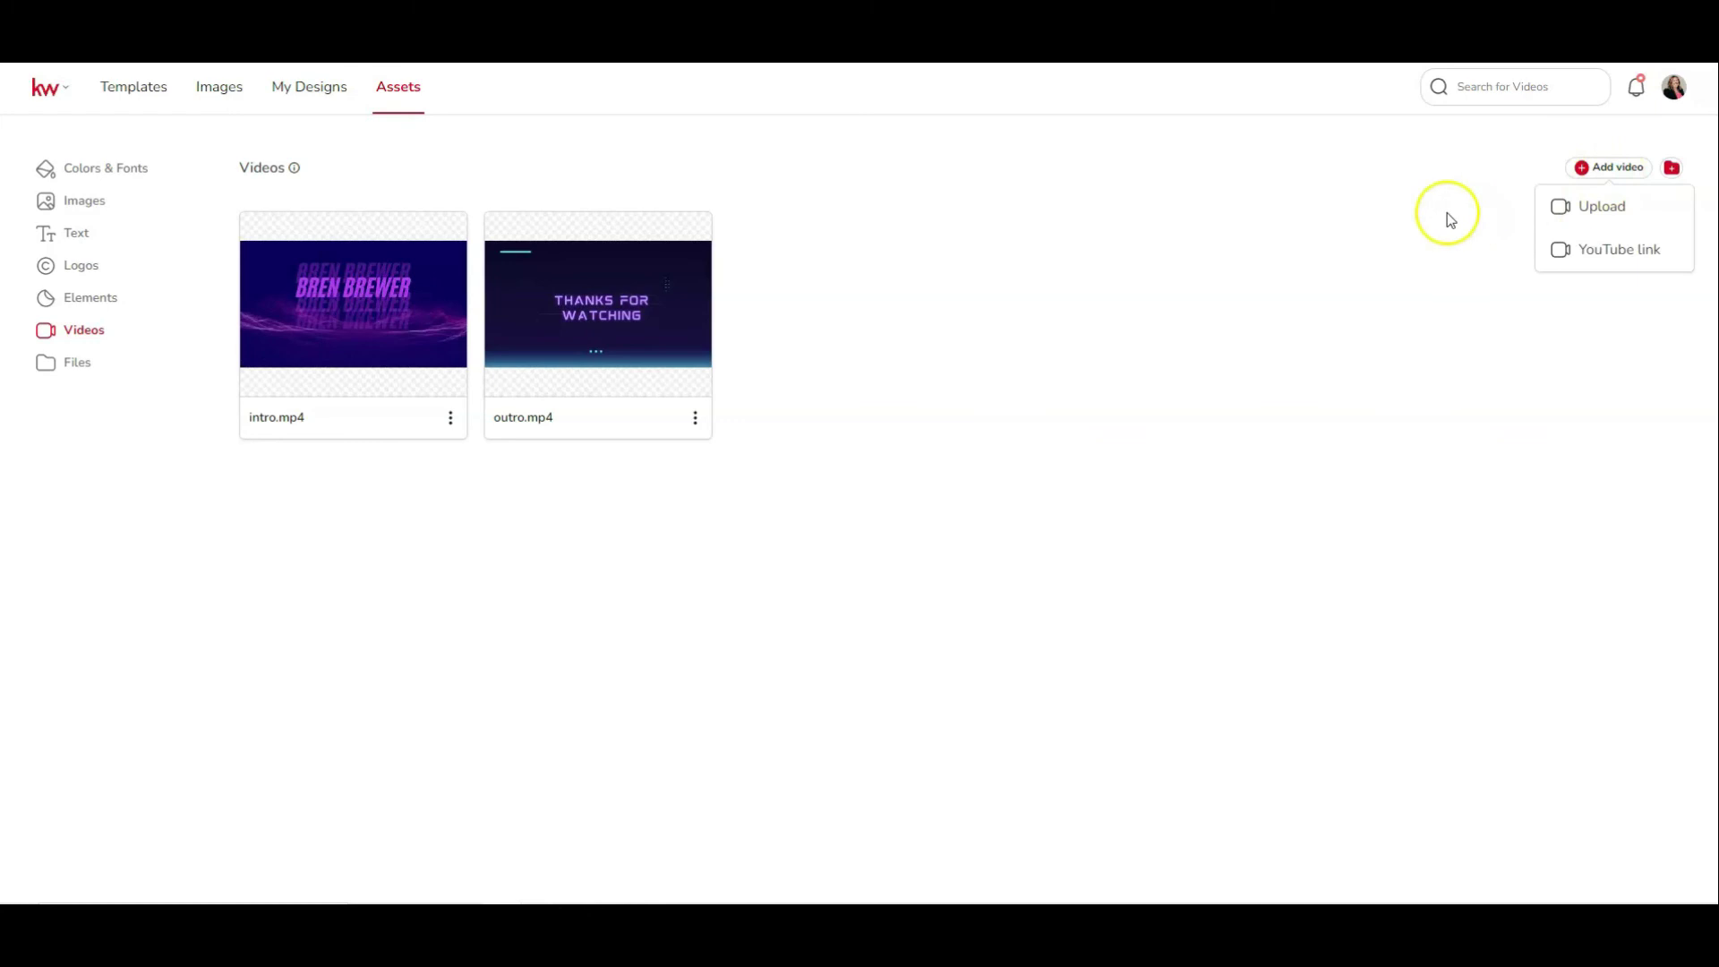
{"action": "left_click", "coordinate": [1611, 204]}
{"action": "left_click", "coordinate": [688, 517]}
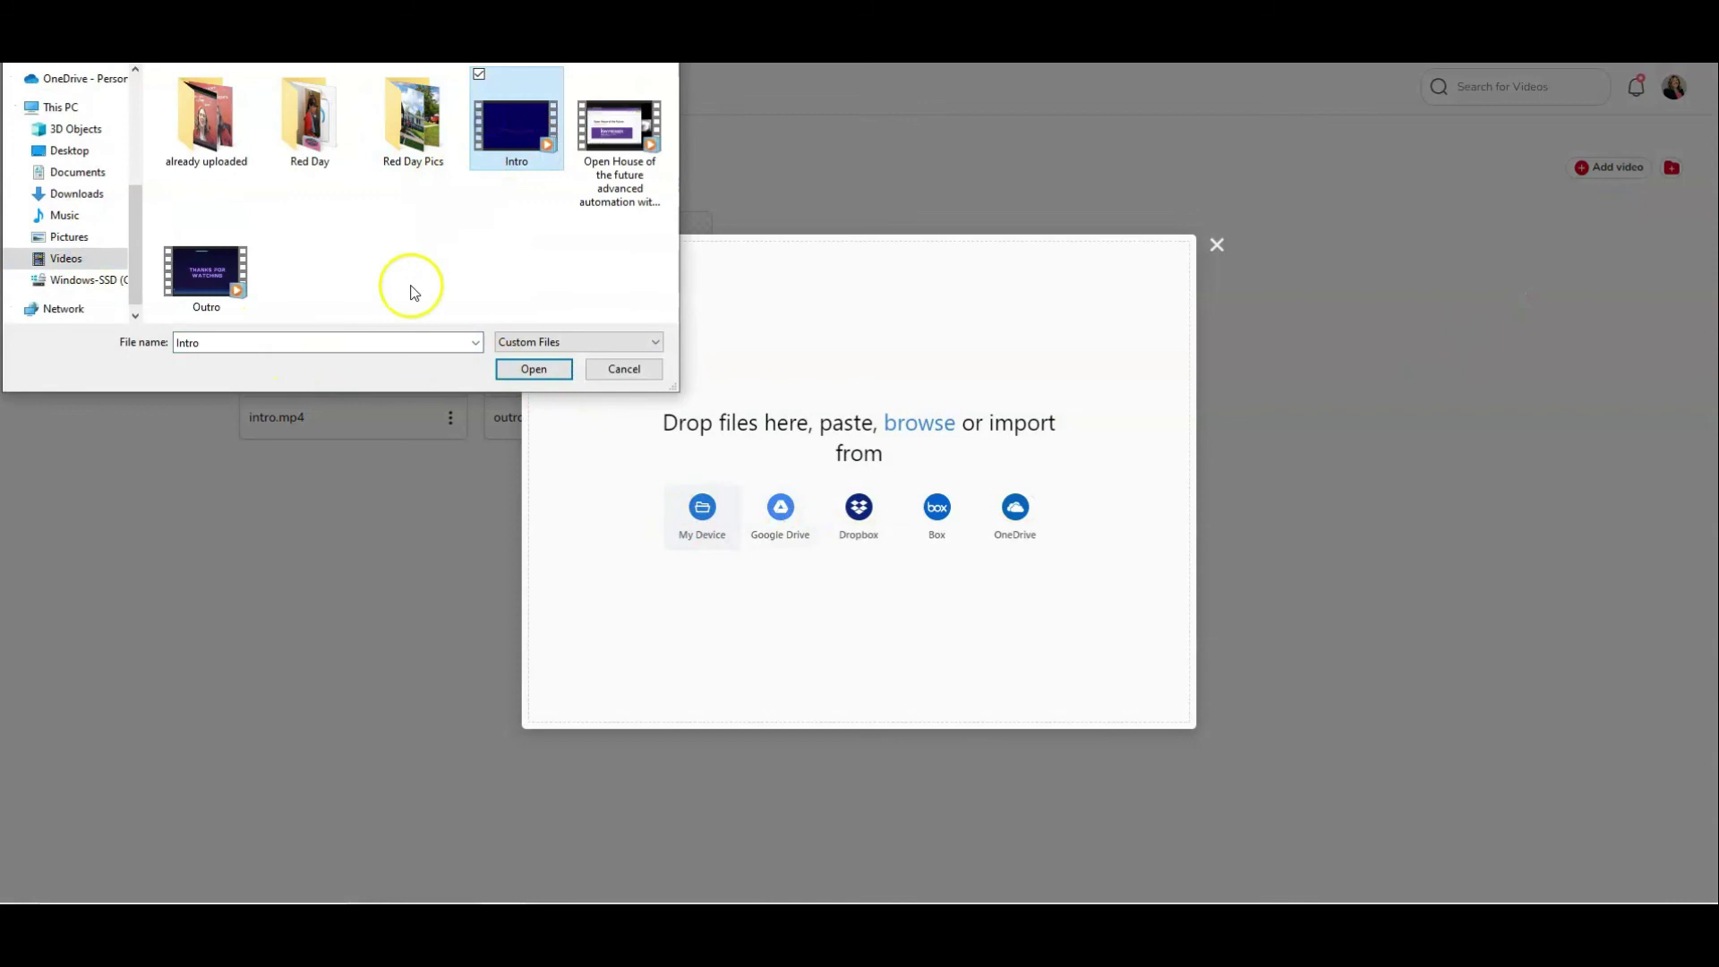
{"action": "left_click", "coordinate": [209, 269], "text": "ctrl"}
{"action": "left_click", "coordinate": [534, 367]}
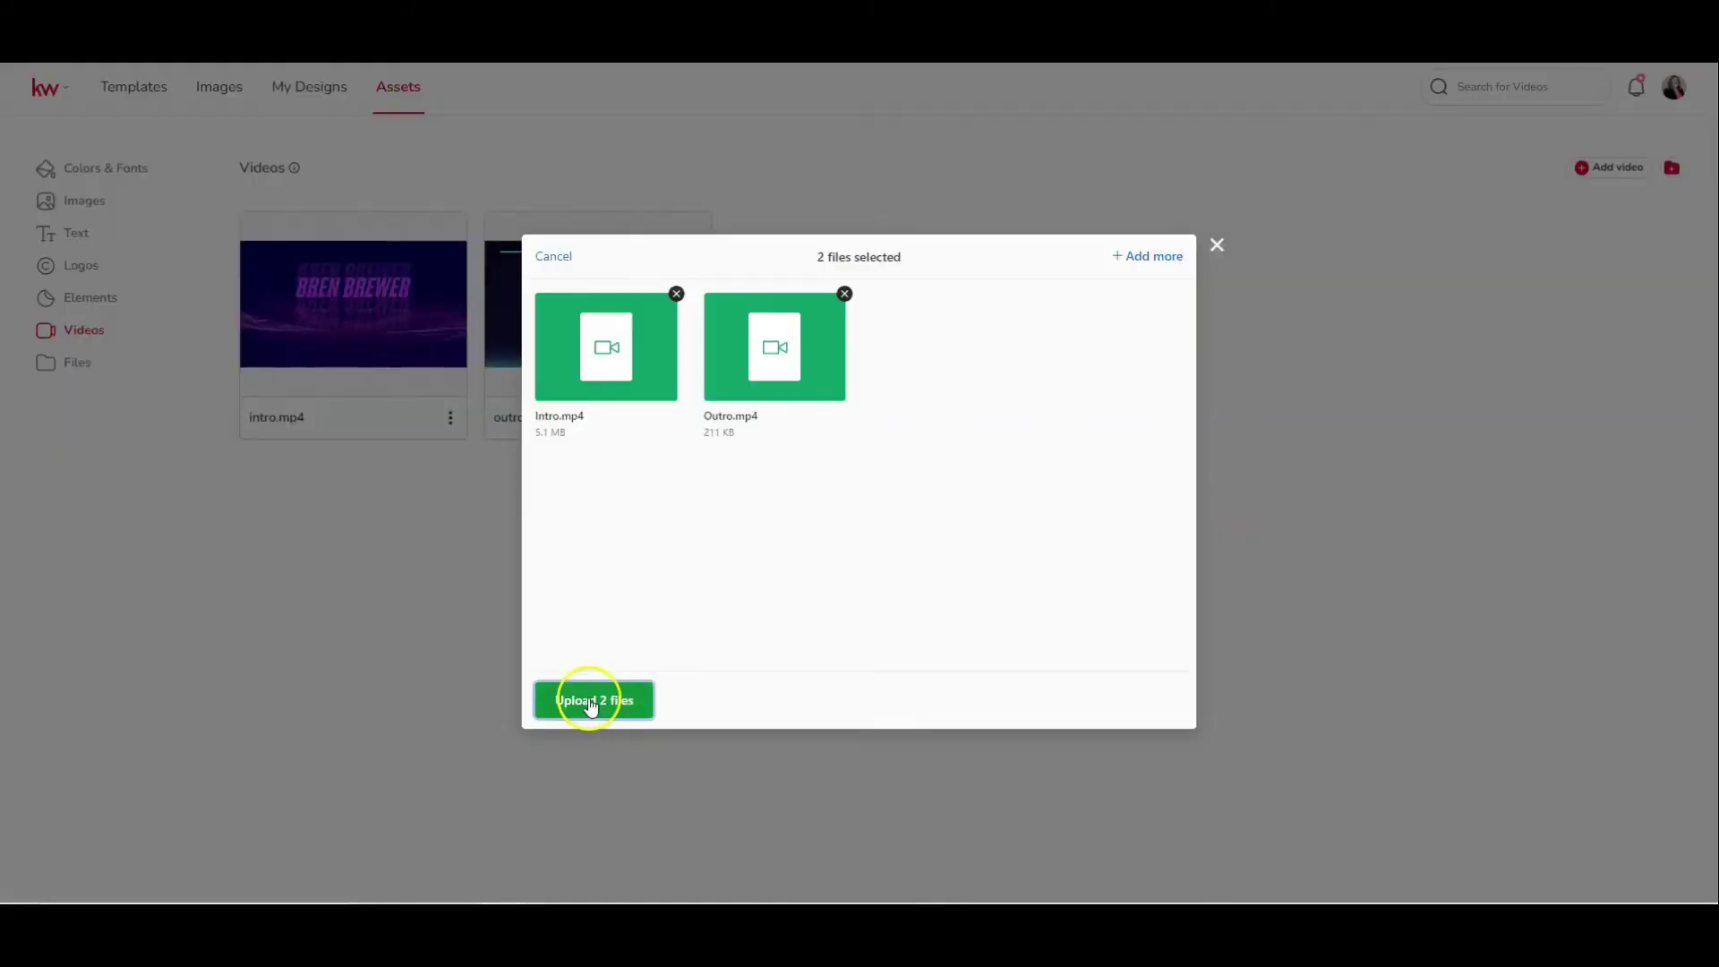
{"action": "left_click", "coordinate": [587, 700]}
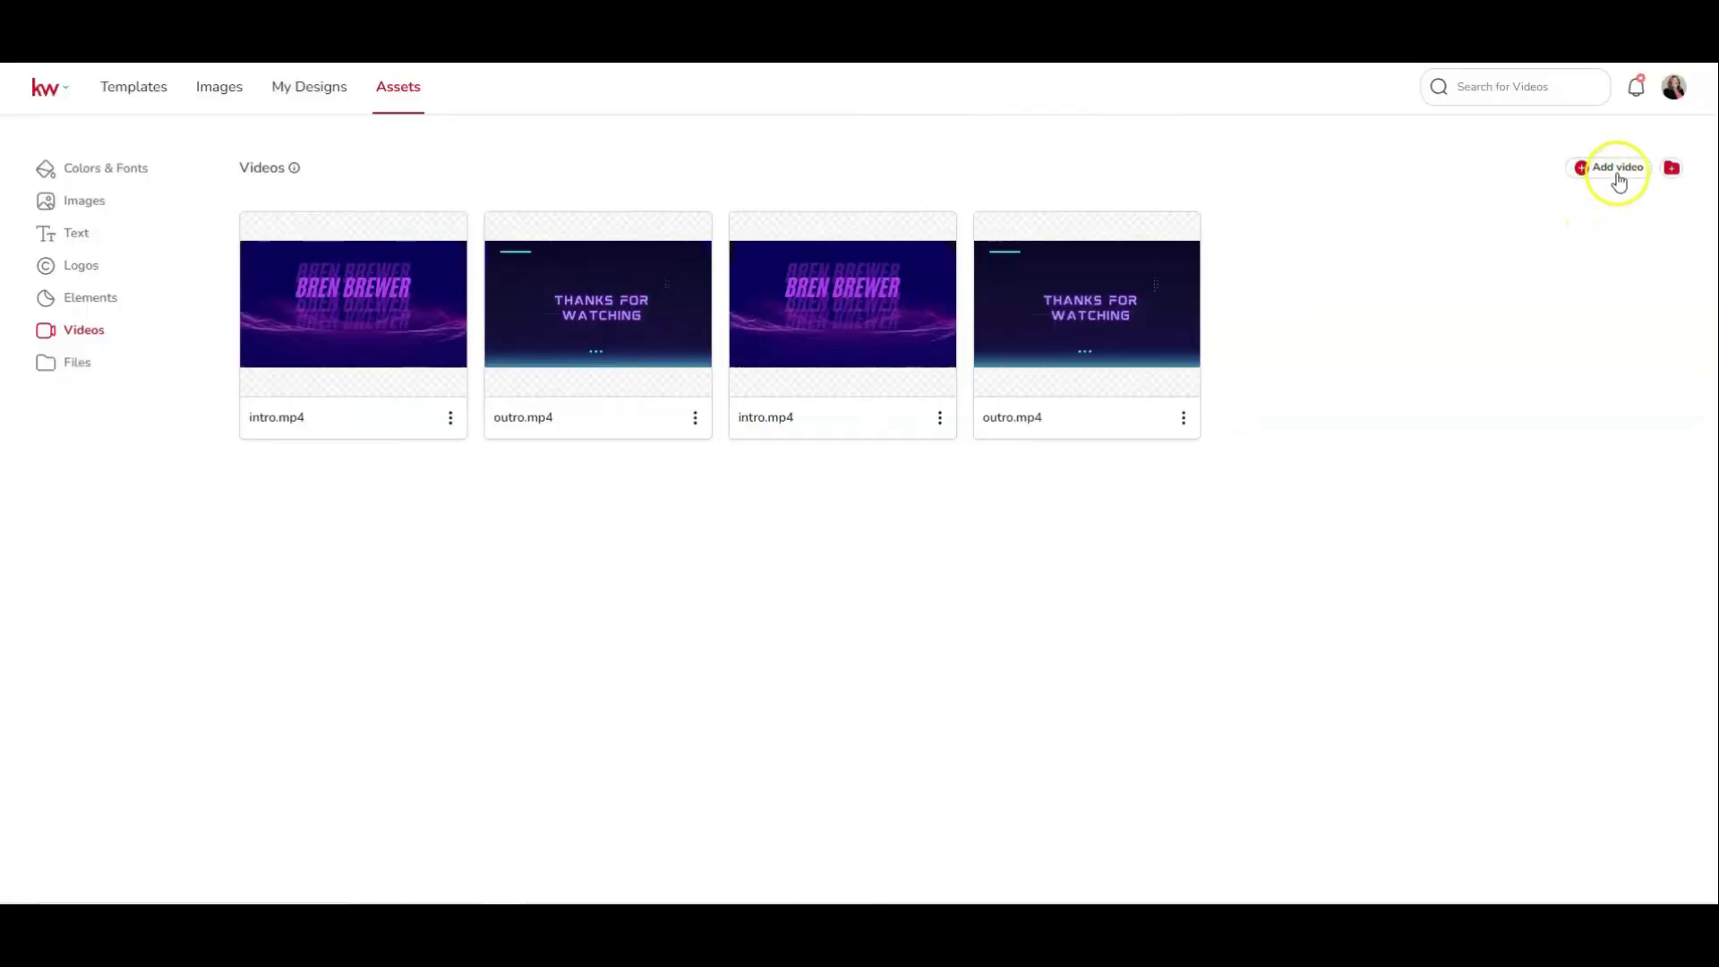
{"action": "left_click", "coordinate": [1618, 170]}
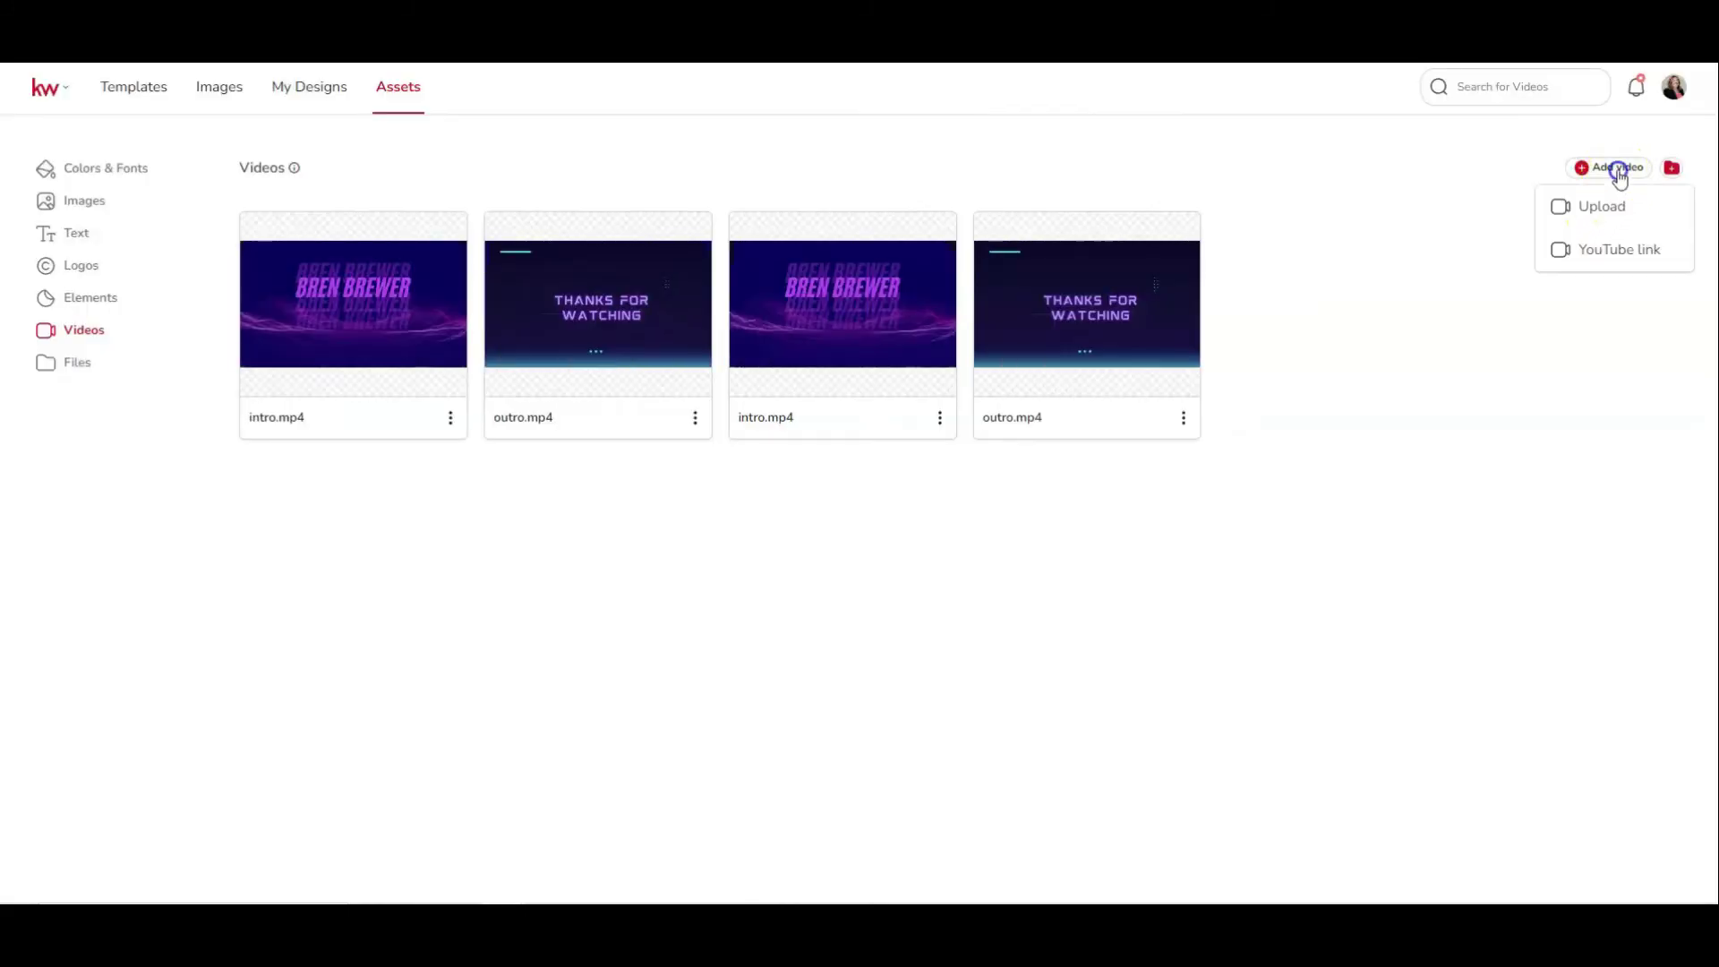
{"action": "left_click", "coordinate": [1608, 249]}
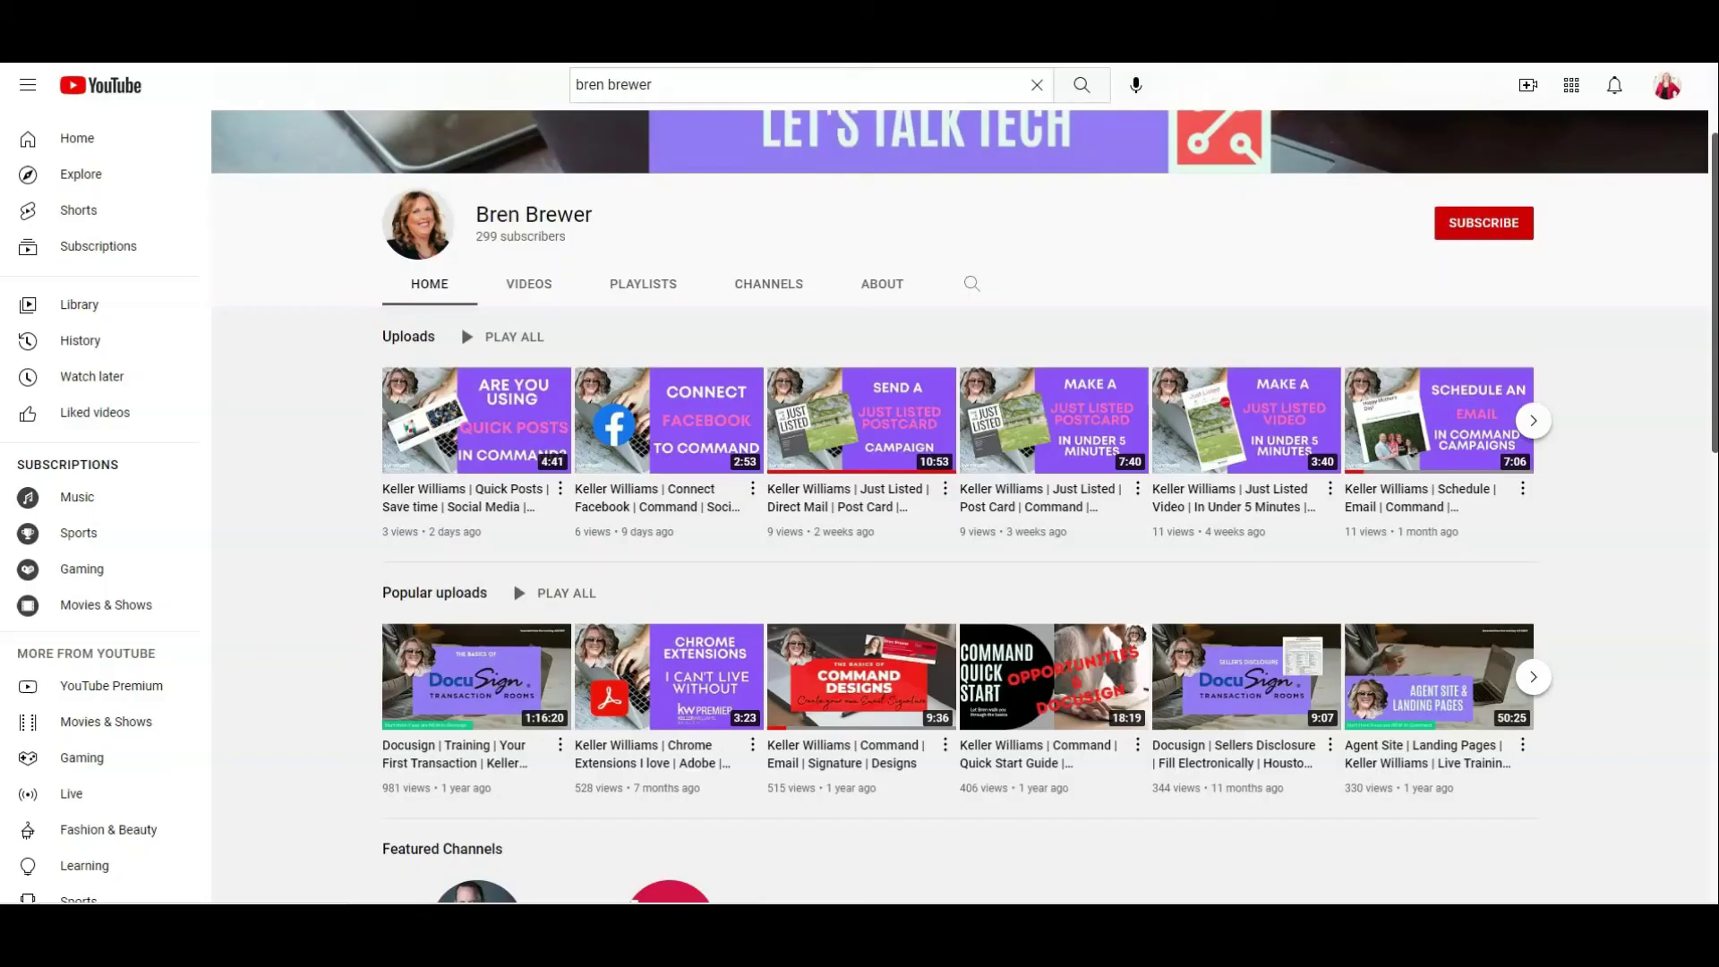
Copy the share link of the Keller Williams Quick Posts video from the channel's first upload
{"action": "left_click", "coordinate": [561, 489]}
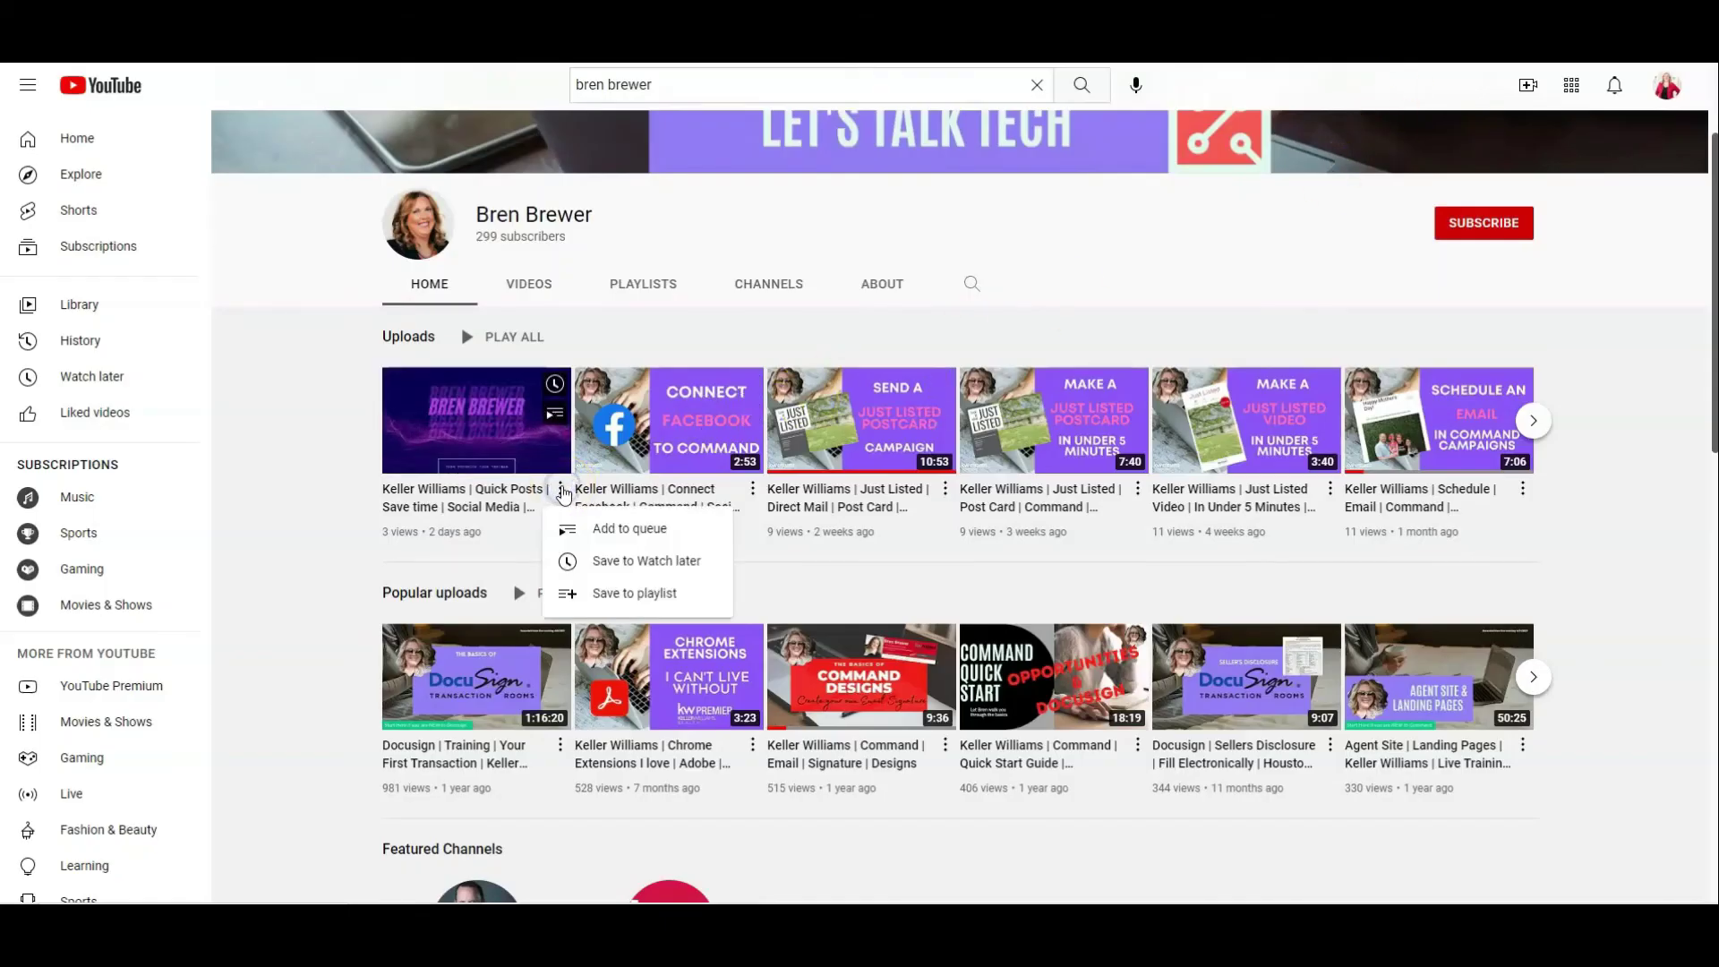
{"action": "left_click", "coordinate": [474, 517]}
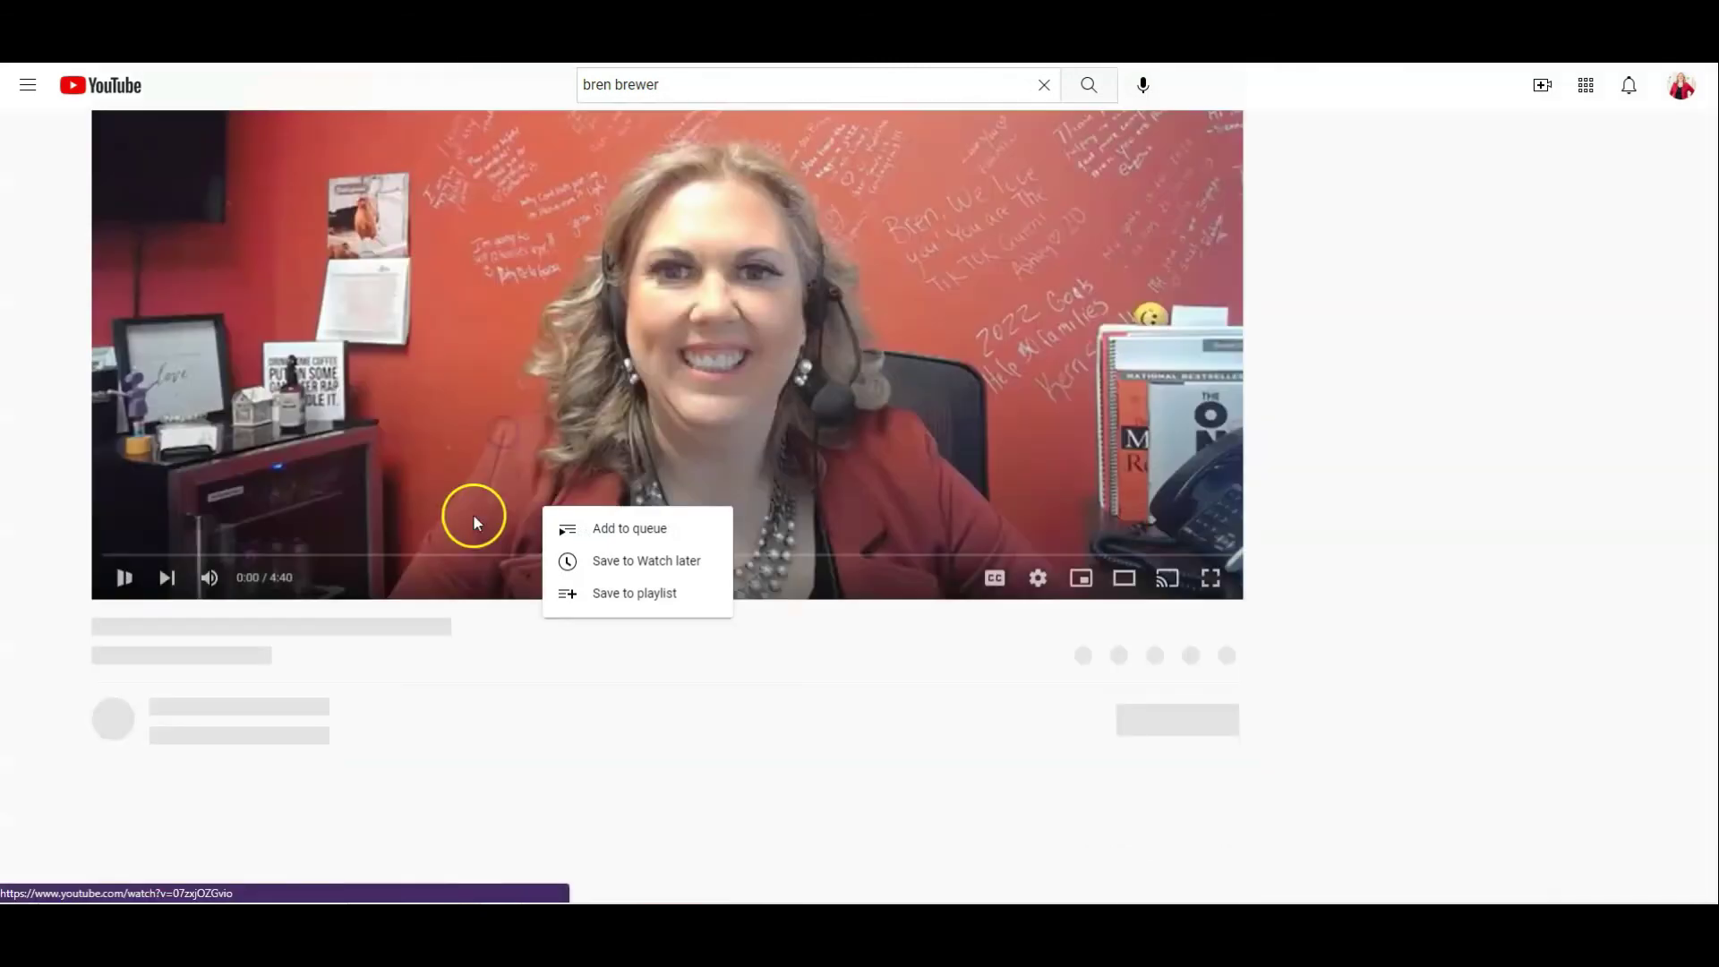
{"action": "left_click", "coordinate": [942, 676]}
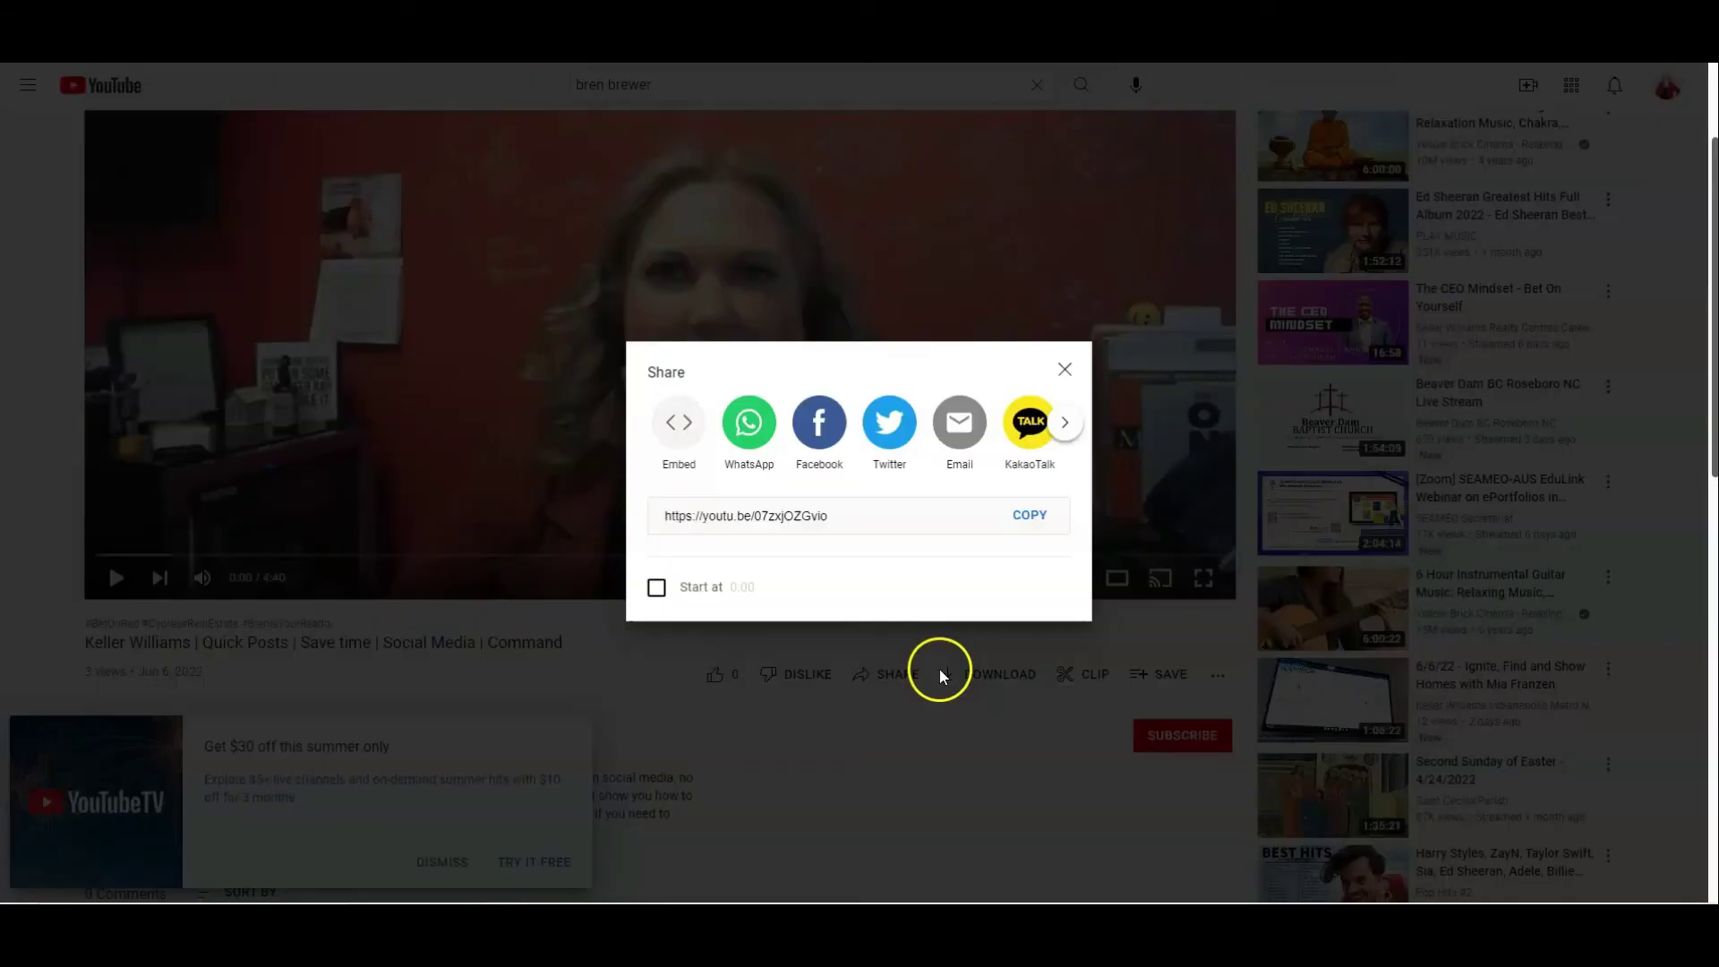
{"action": "left_click", "coordinate": [1027, 517]}
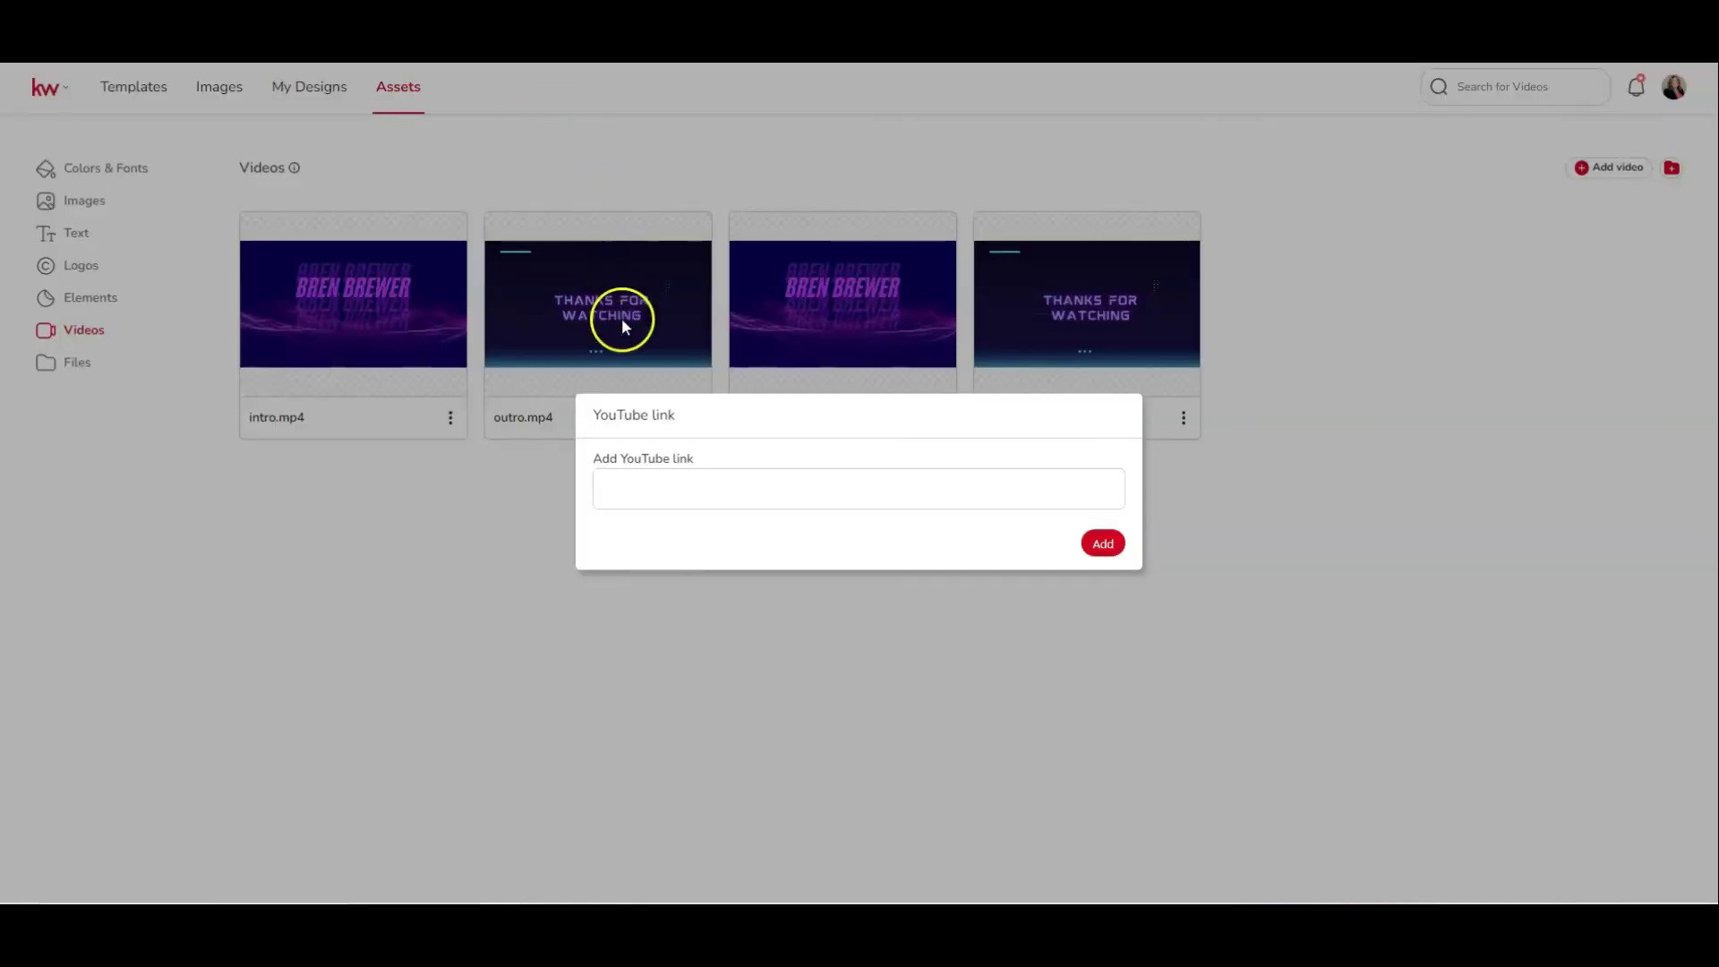
Paste the Quick Posts YouTube link to add it to Videos assets, then go back to Colors & Fonts
{"action": "right_click", "coordinate": [617, 491]}
{"action": "left_click", "coordinate": [653, 637]}
{"action": "key", "text": "Return"}
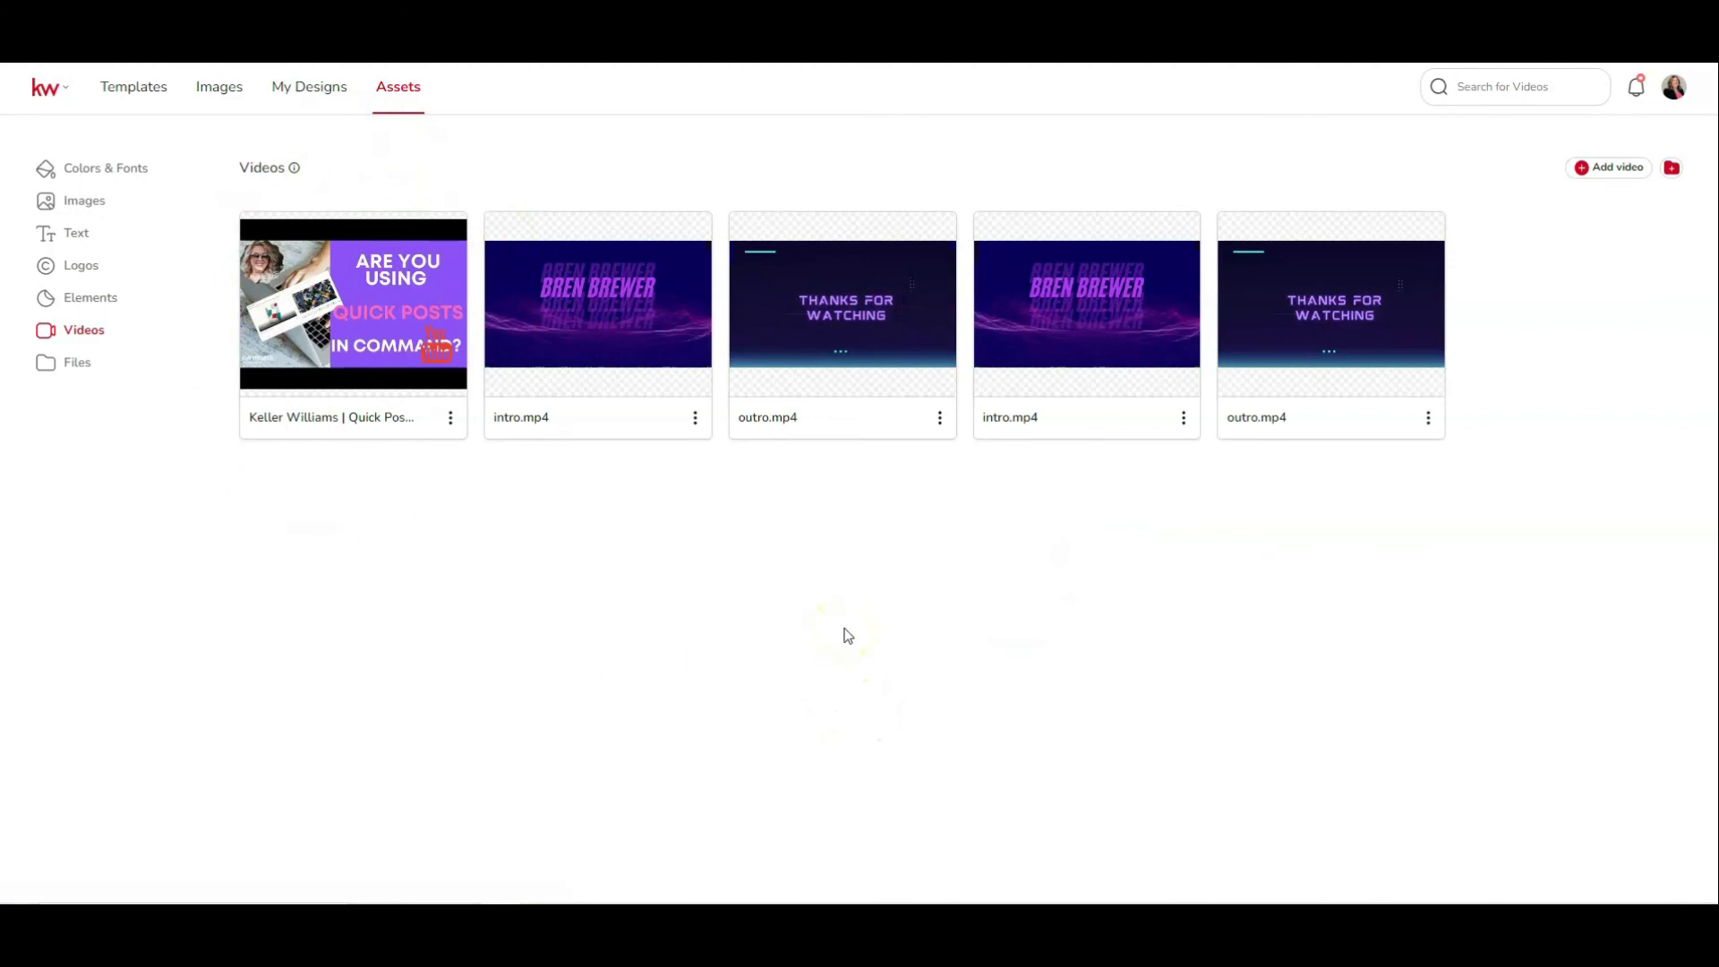
{"action": "left_click", "coordinate": [77, 362]}
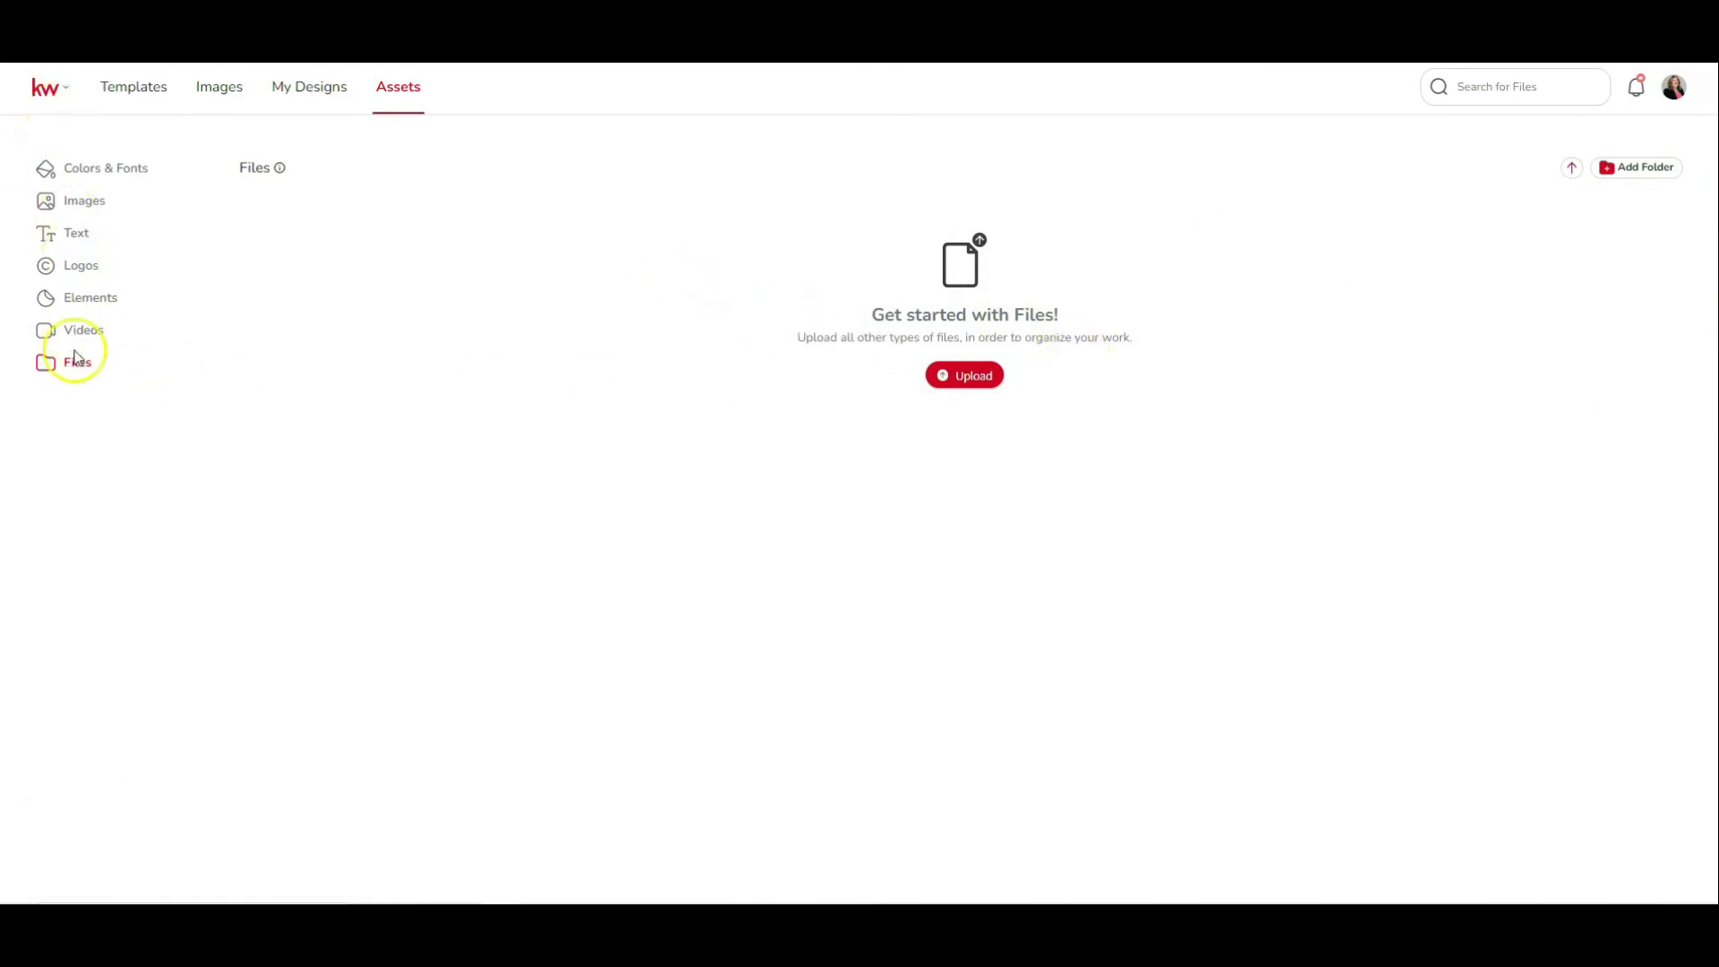
{"action": "left_click", "coordinate": [113, 170]}
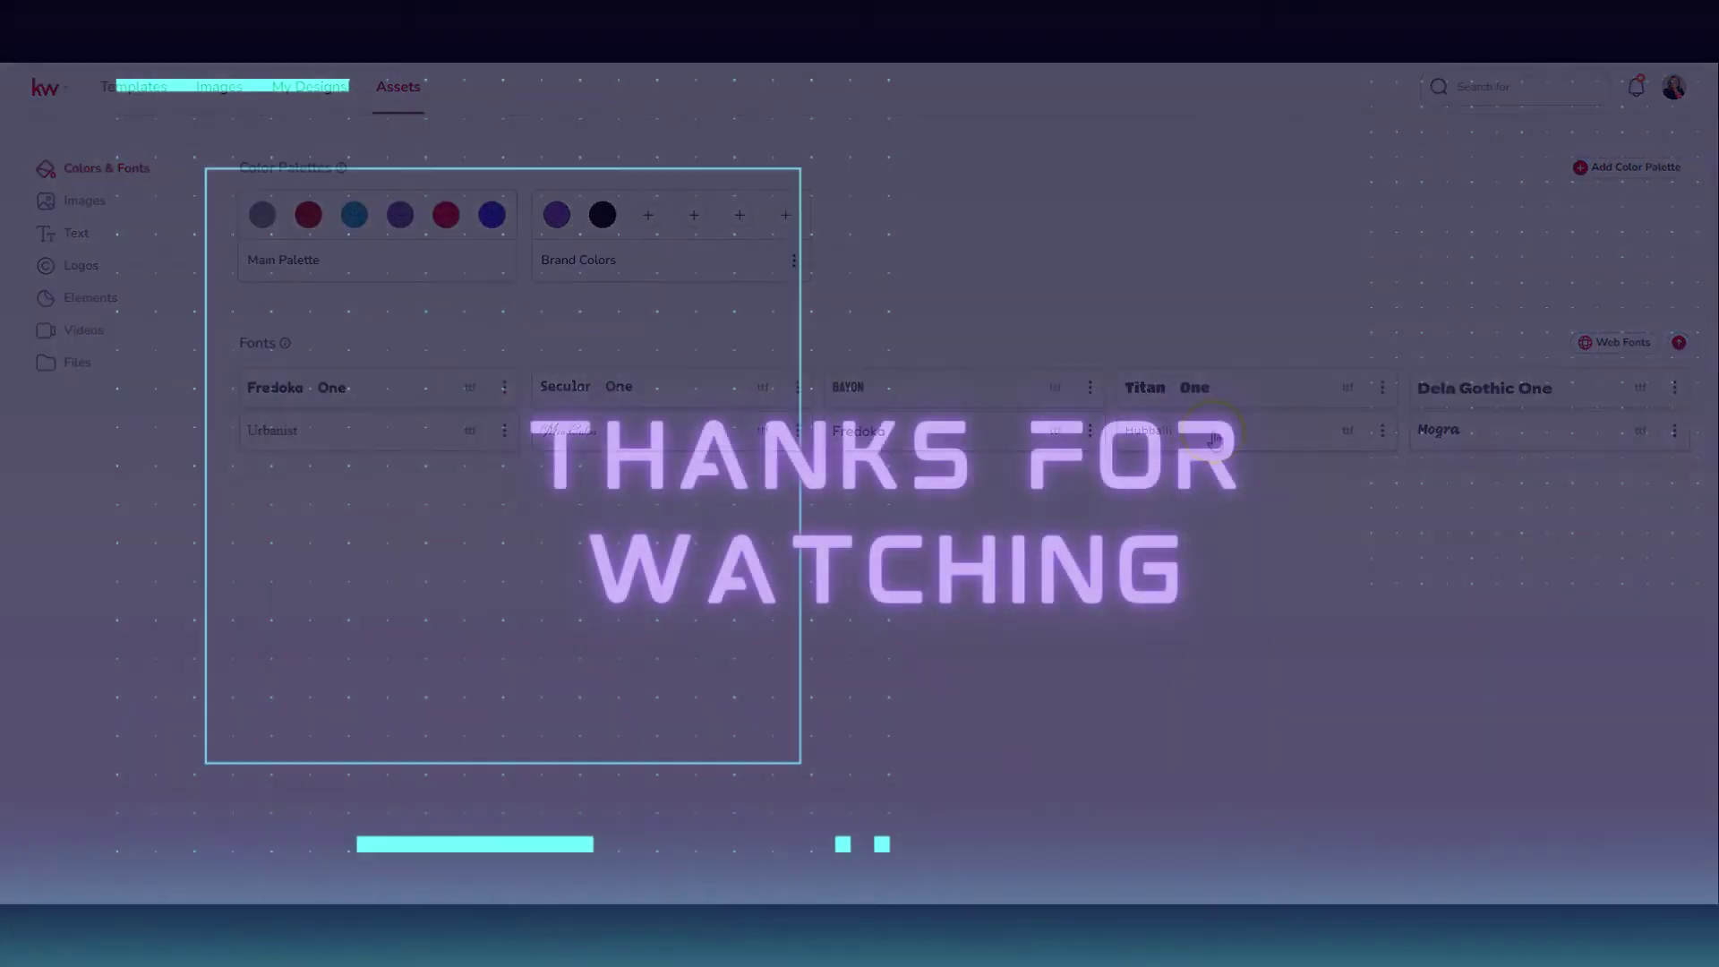